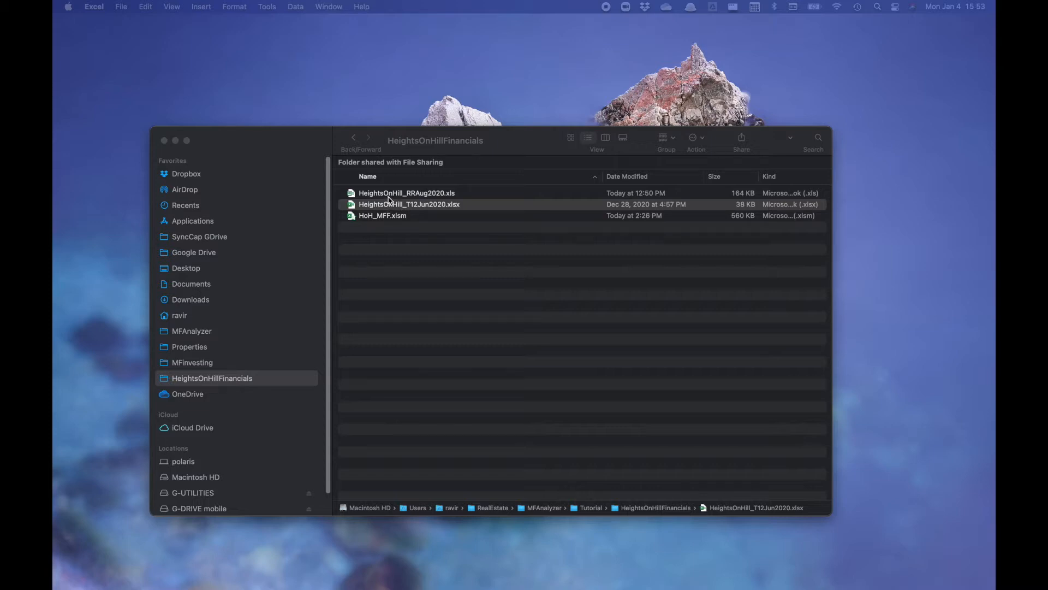
Step: Open the HeightsOnHill_RRAug2020.xls rent roll and examine the first unit's fields from Unit through Market Rent
double_click(389, 195)
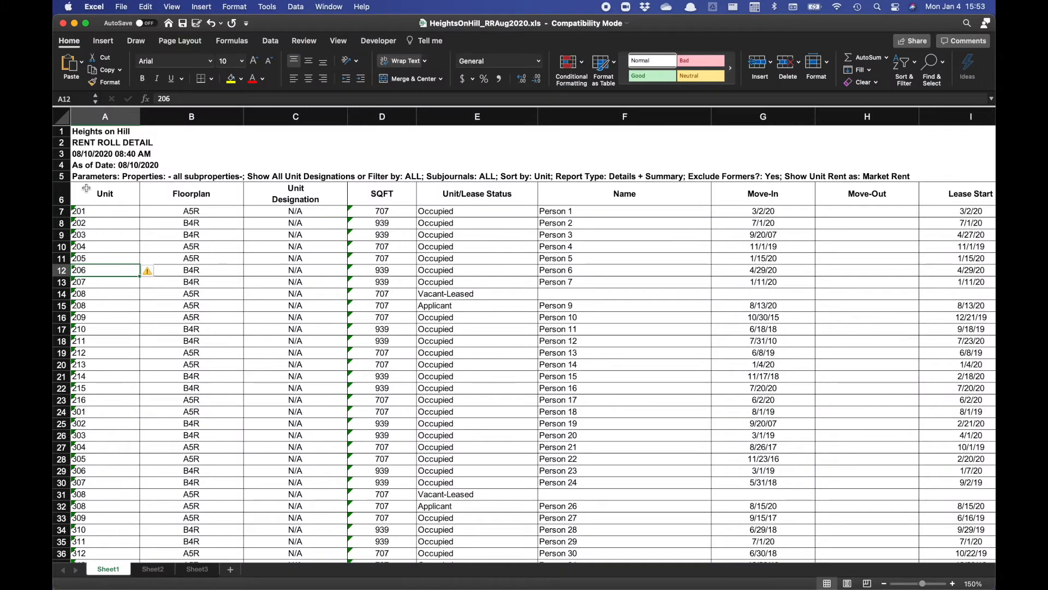
click(105, 215)
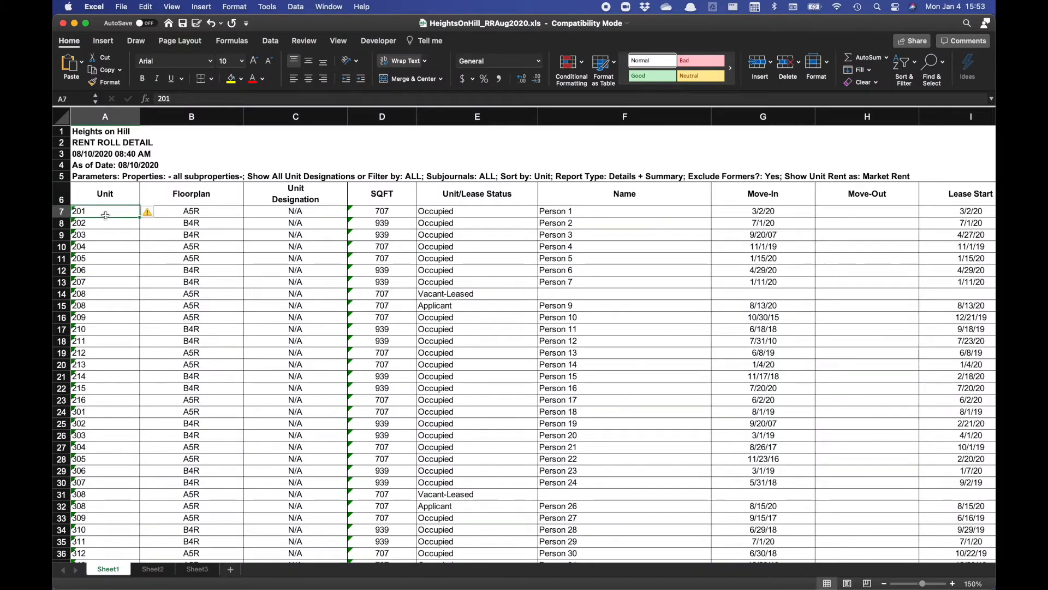
key(Right)
key(Right)
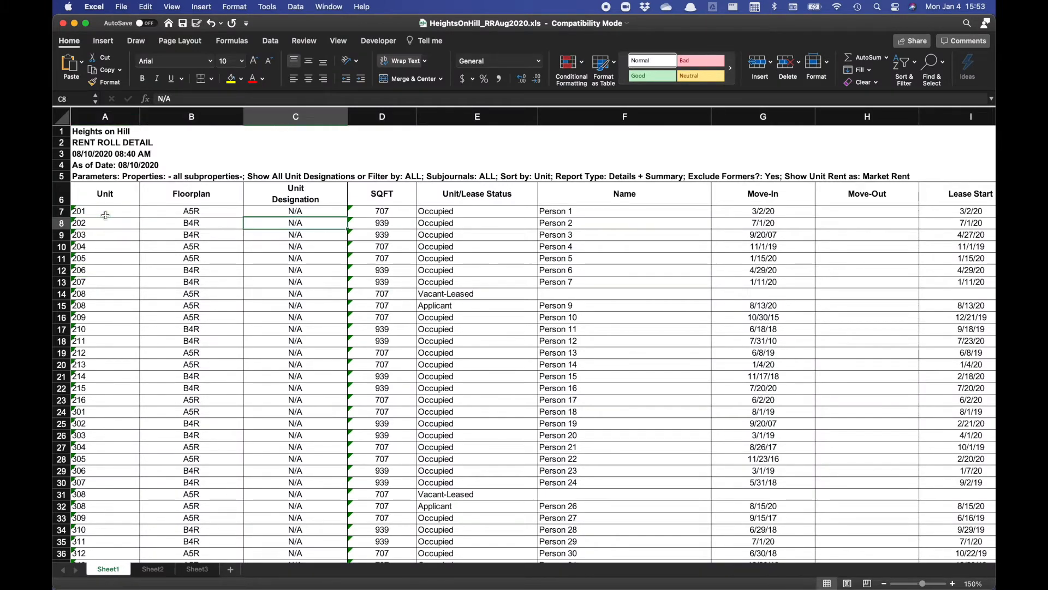
key(Right)
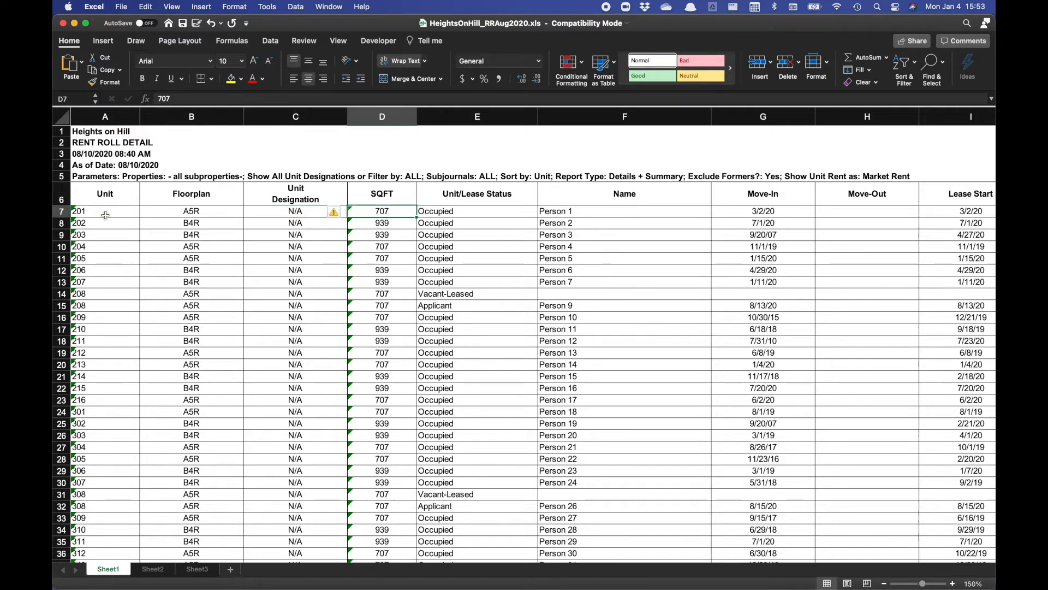
key(Right)
key(Right)
key(Right)
key(Right)
key(Right)
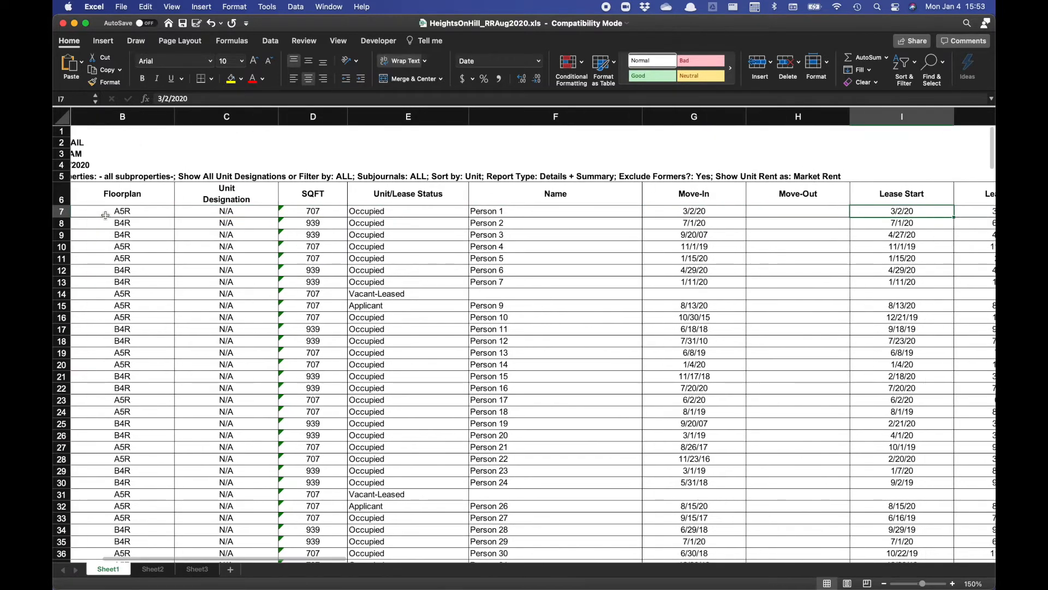
key(Right)
key(Right)
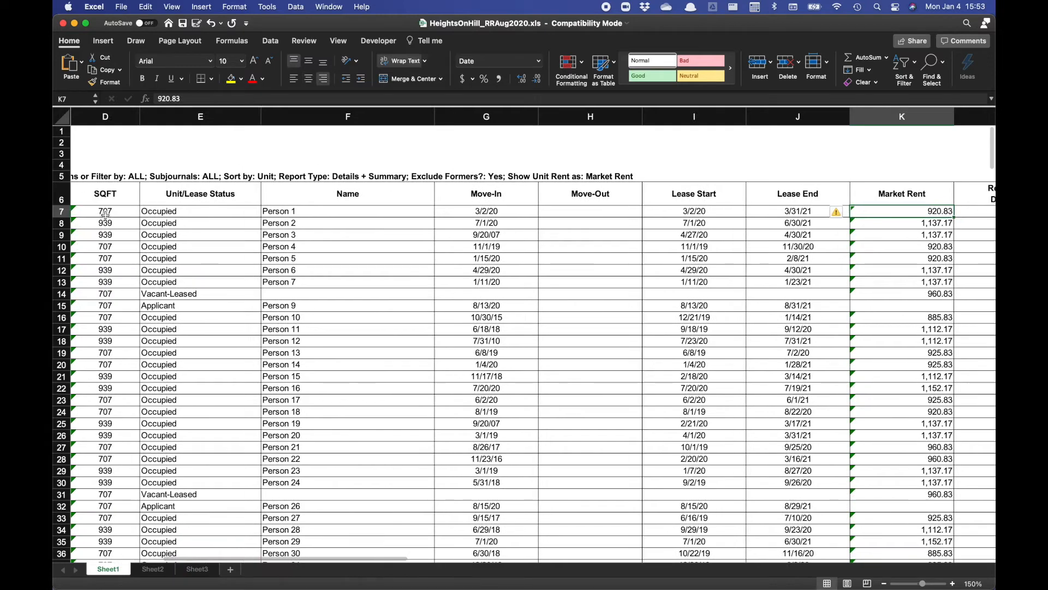
key(Right)
Step: Go back to unit 201 in the Unit column and close the rent roll workbook
key(Left)
key(Left)
key(Left)
key(Left)
key(Left)
key(Left)
key(Left)
key(Left)
key(Left)
key(Left)
key(Left)
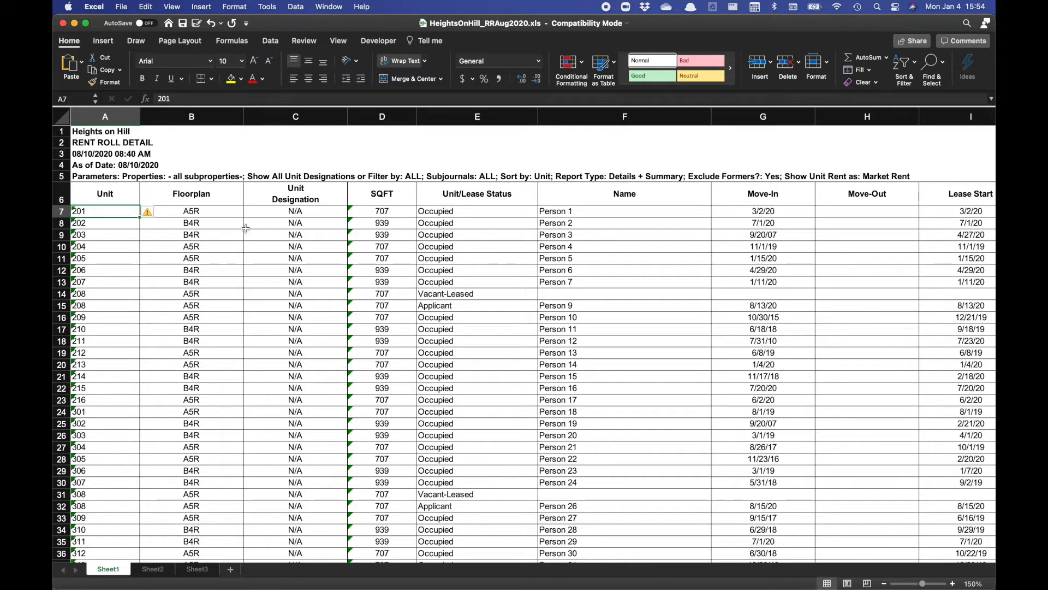
click(62, 24)
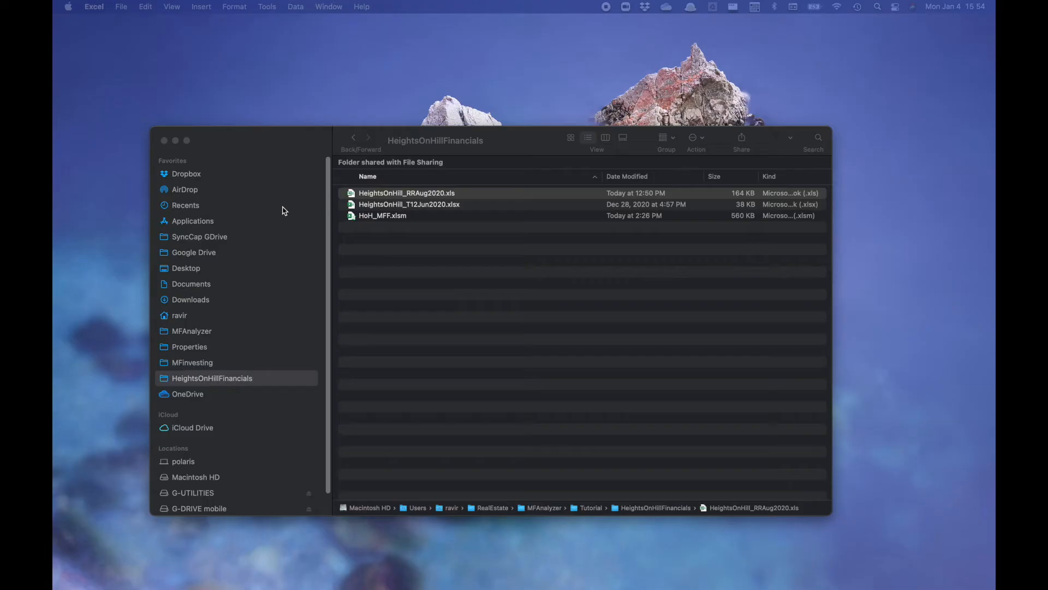
Step: Open HeightsOnHill_T12Jun2020.xlsx and examine the income and expense line items in column A
double_click(420, 211)
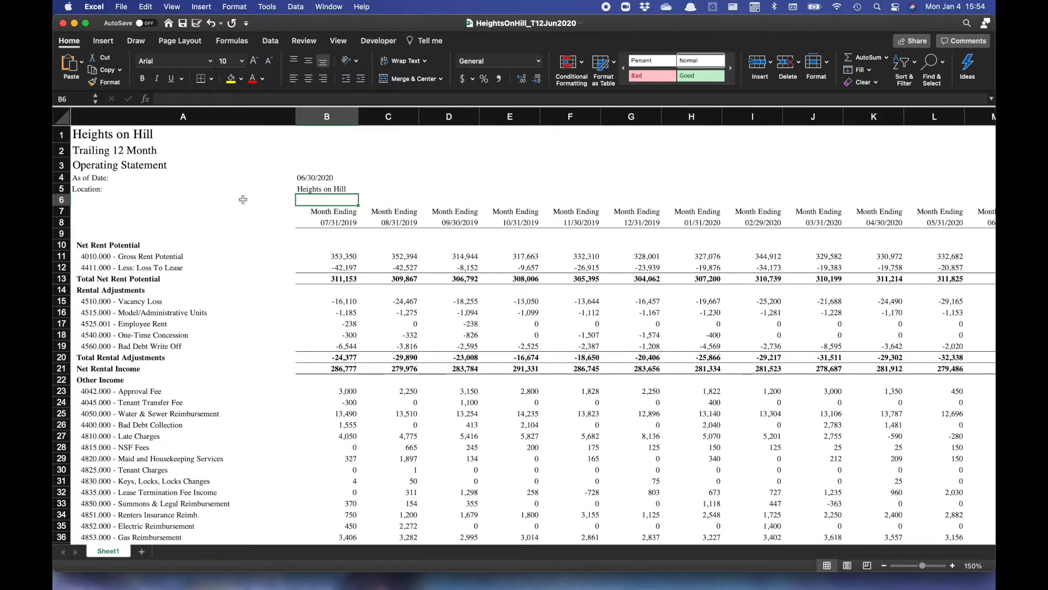
click(226, 116)
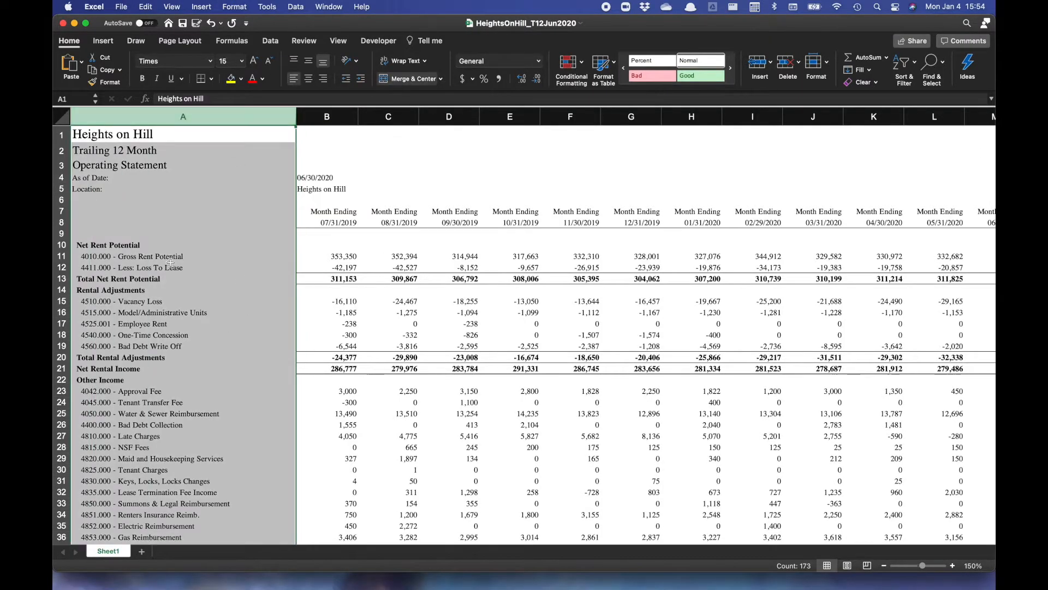
scroll(175, 278, down, 10)
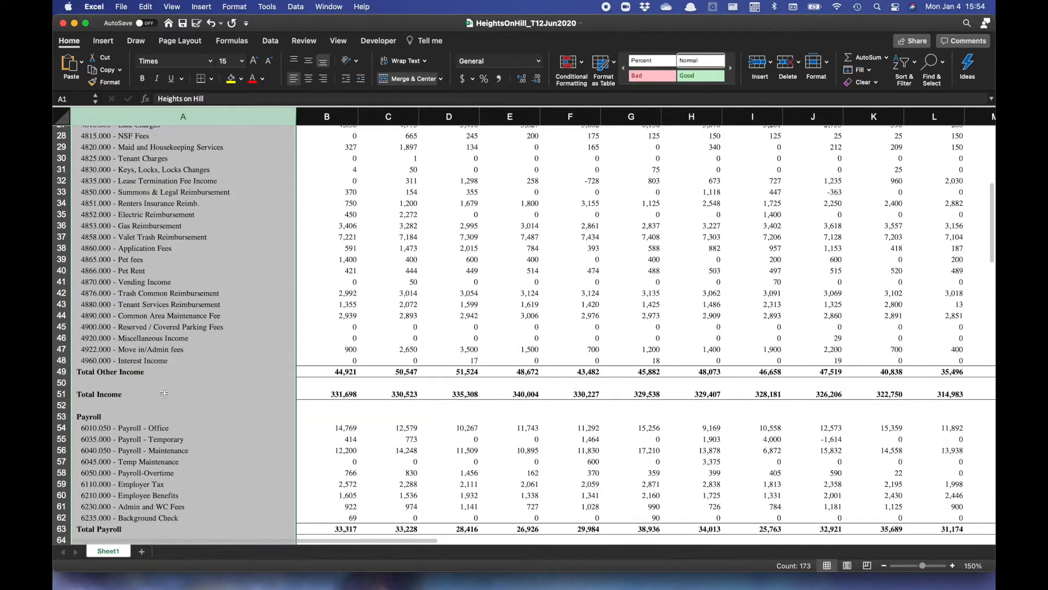
scroll(327, 437, down, 4)
scroll(385, 344, up, 15)
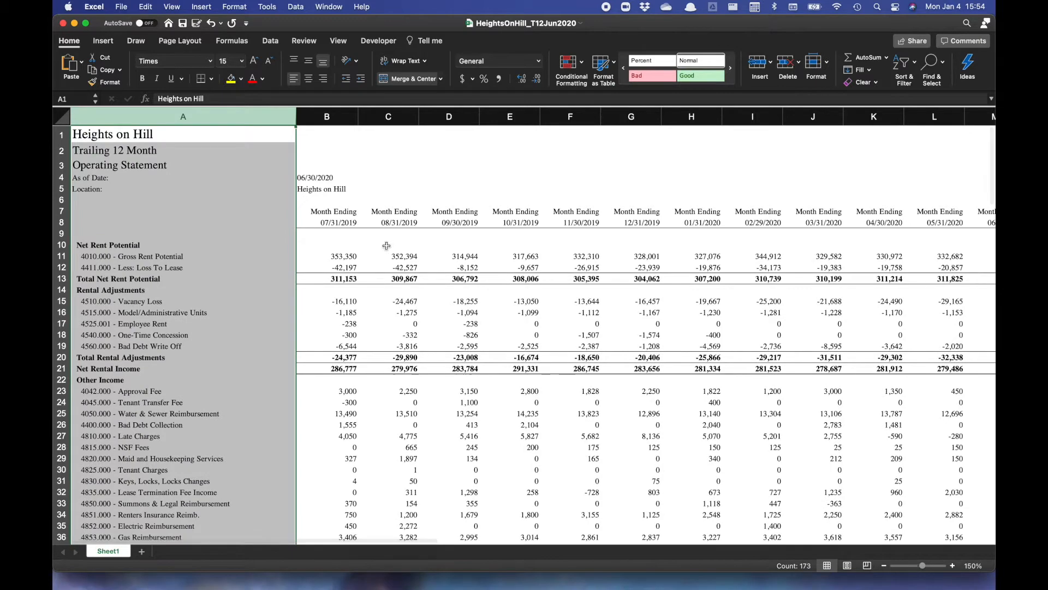
Step: Examine the monthly columns of the operating statement along the Loss To Lease row to the Trailing 12 Total
click(365, 237)
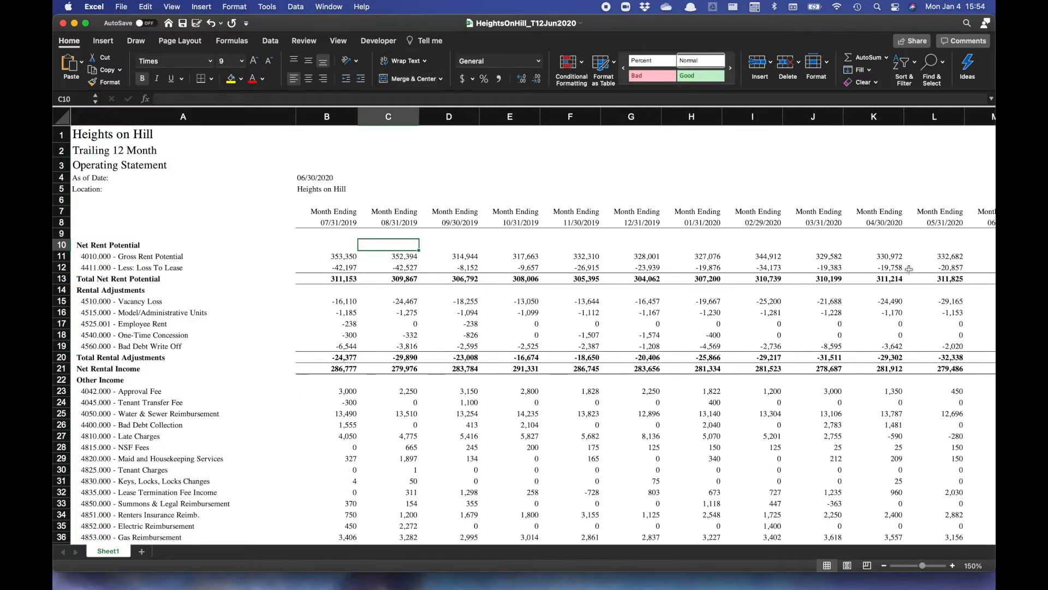
click(926, 264)
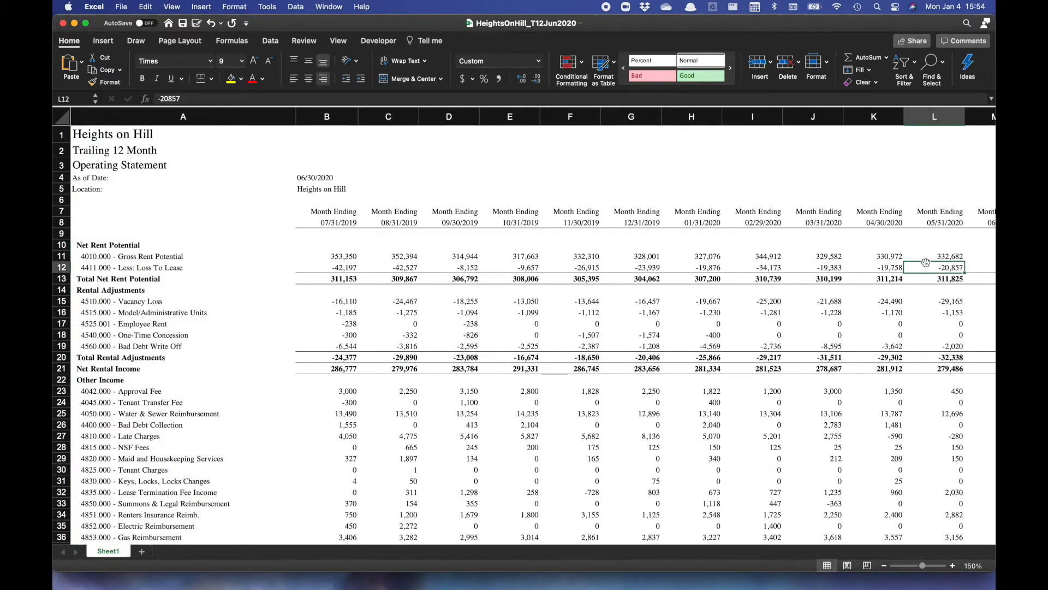
key(Right)
key(Right)
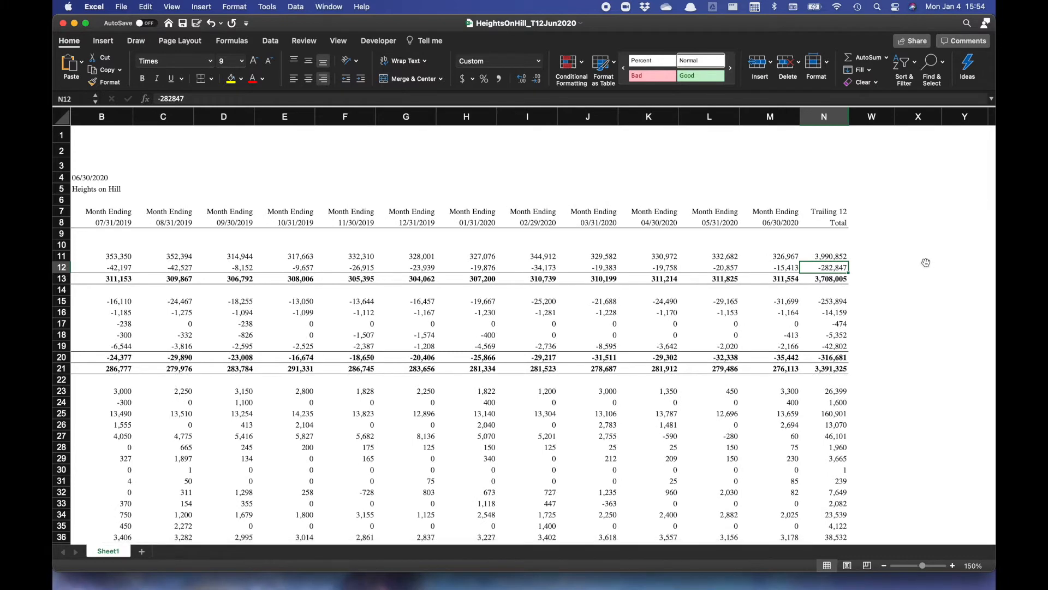
Step: Go back to the Loss To Lease label in column A and close the T12 workbook
key(Left)
key(Left)
key(Left)
key(Left)
key(Left)
key(Left)
key(Left)
key(Left)
key(Left)
key(Left)
key(Left)
key(Left)
key(Left)
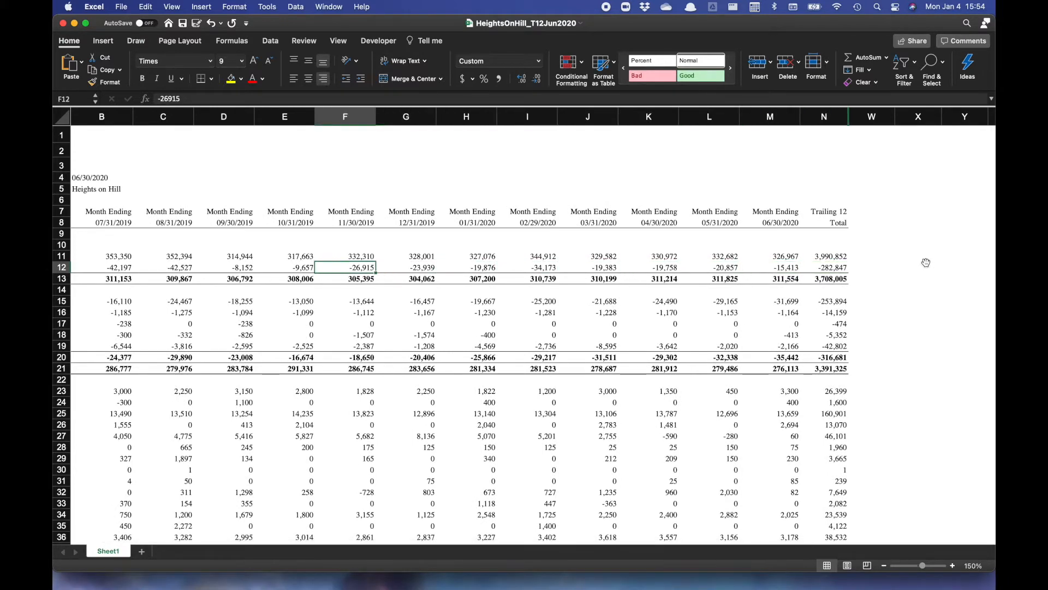
key(Right)
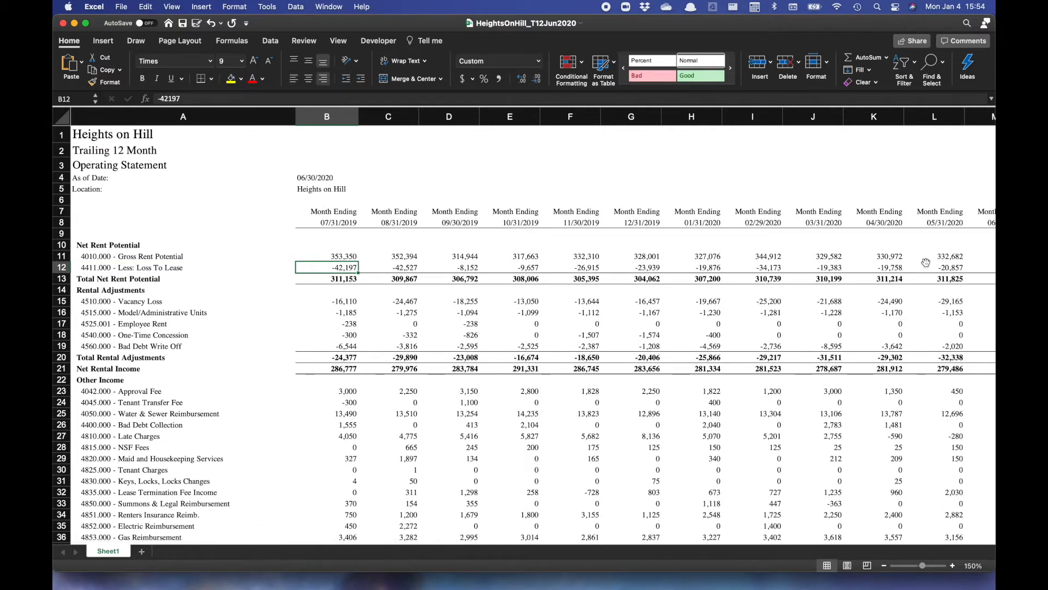
key(Left)
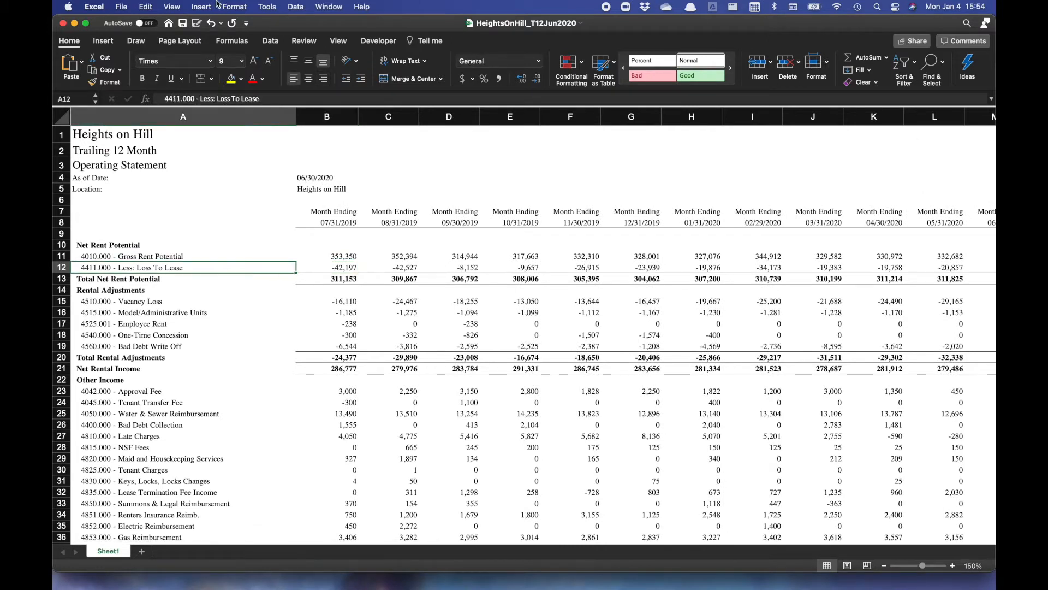
click(63, 23)
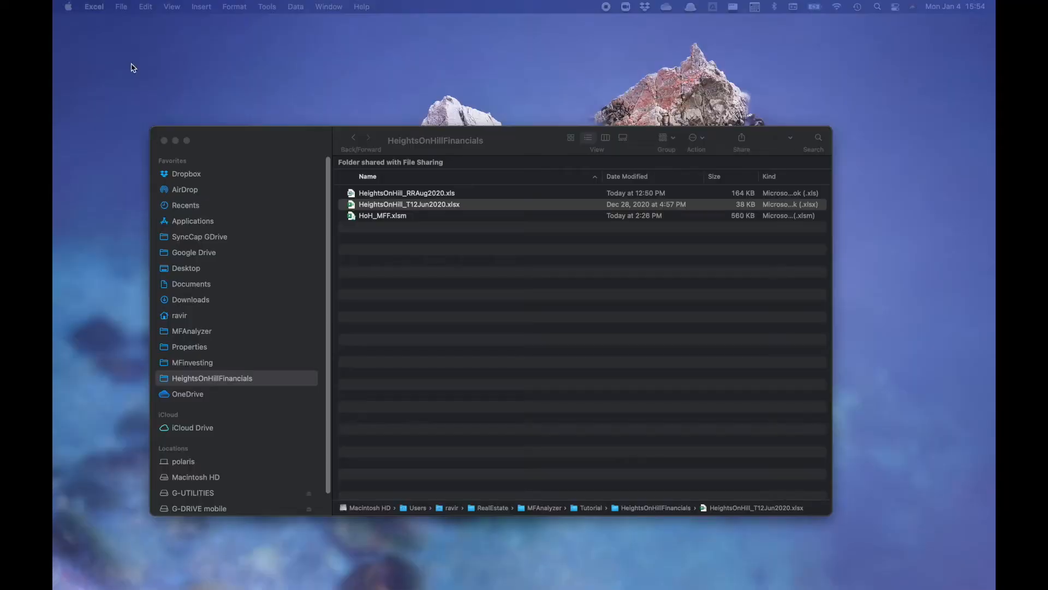
Step: Open the HoH_MFF.xlsm workbook and read its INSTRUCTIONS sheet
click(399, 219)
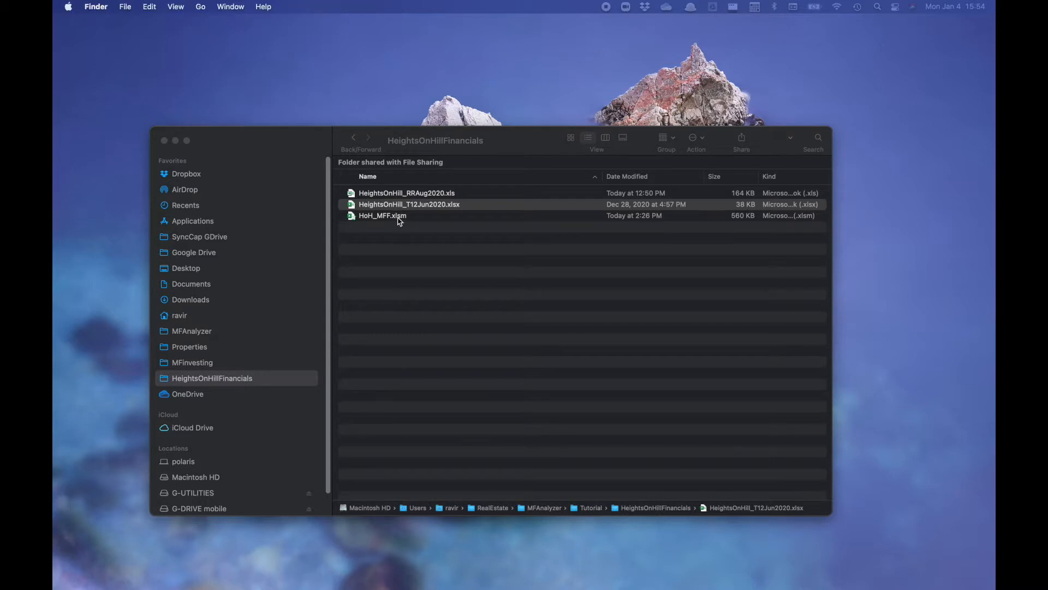
double_click(399, 216)
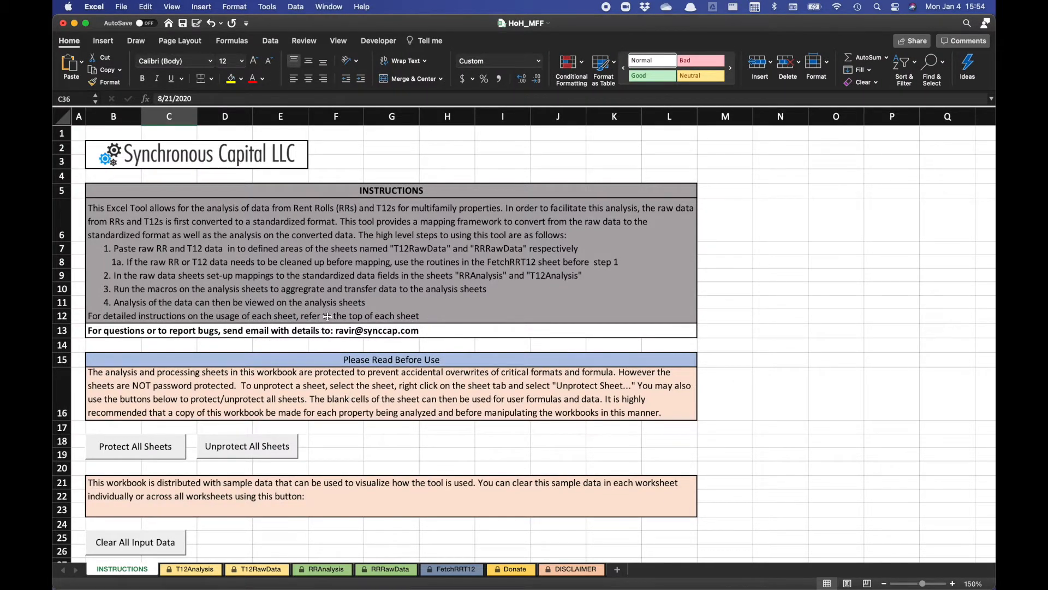
scroll(329, 313, up, 2)
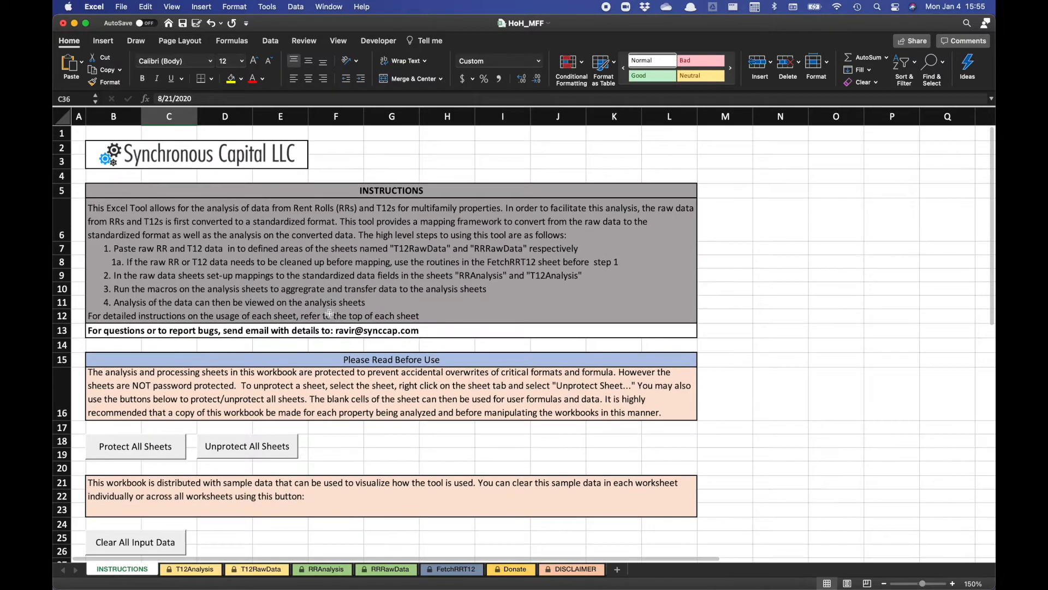
scroll(168, 519, up, 2)
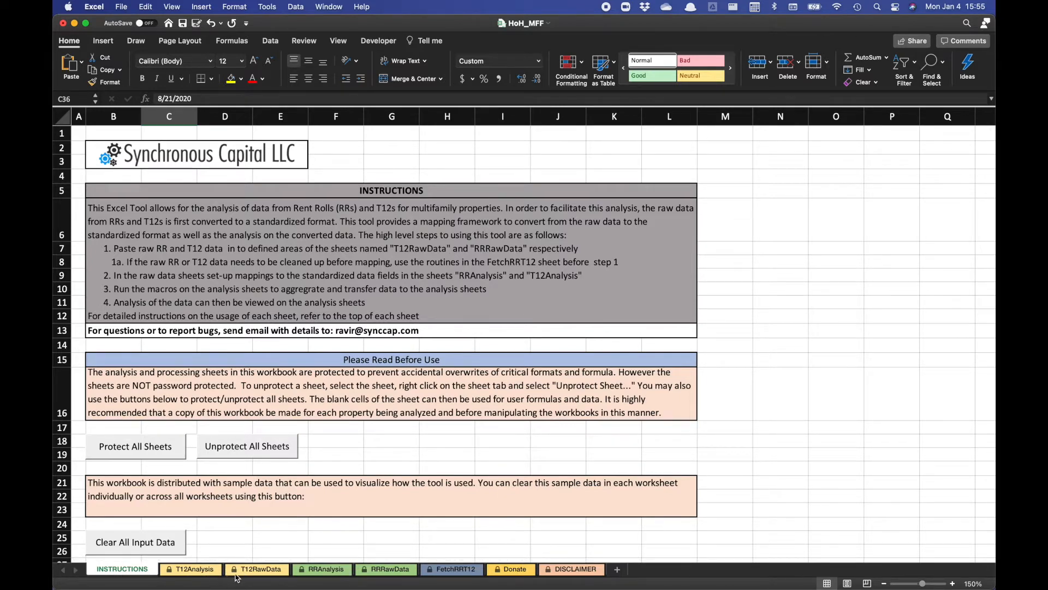
Step: Look over the T12RawData, T12Analysis and RRAnalysis sheets
click(256, 569)
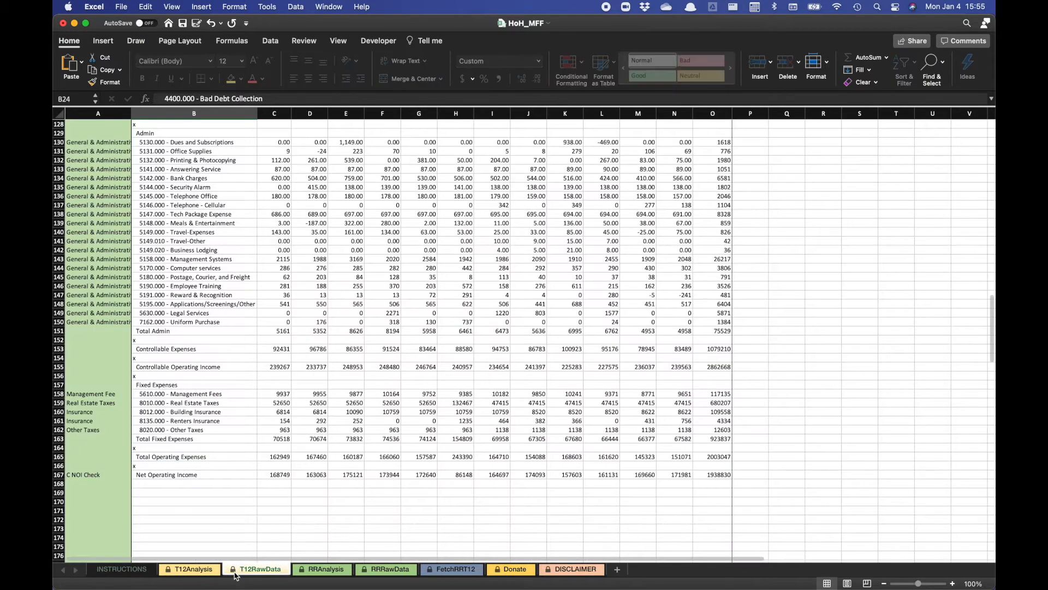
click(212, 572)
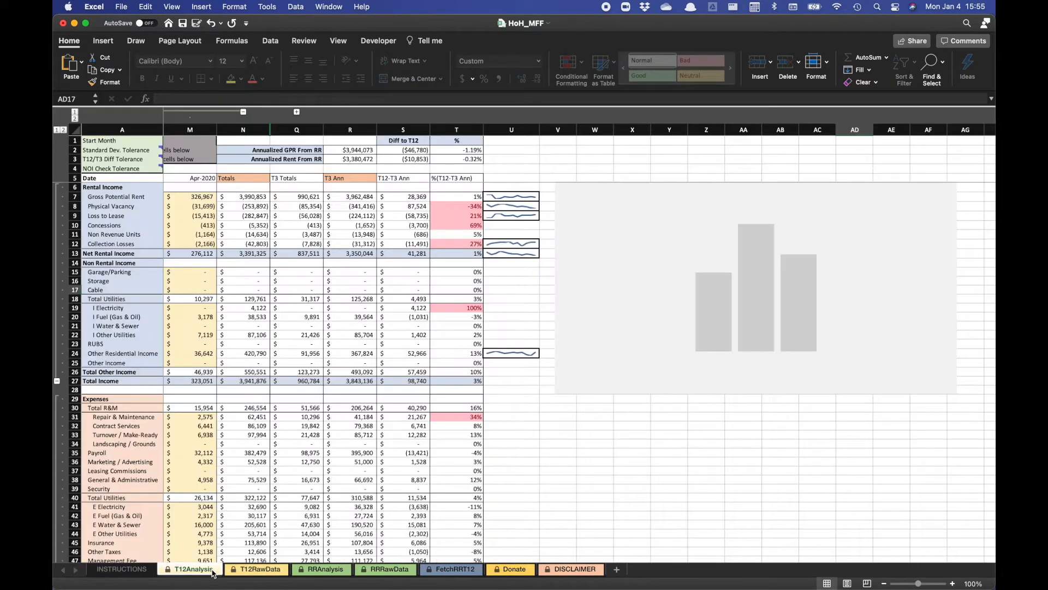
click(375, 577)
click(320, 577)
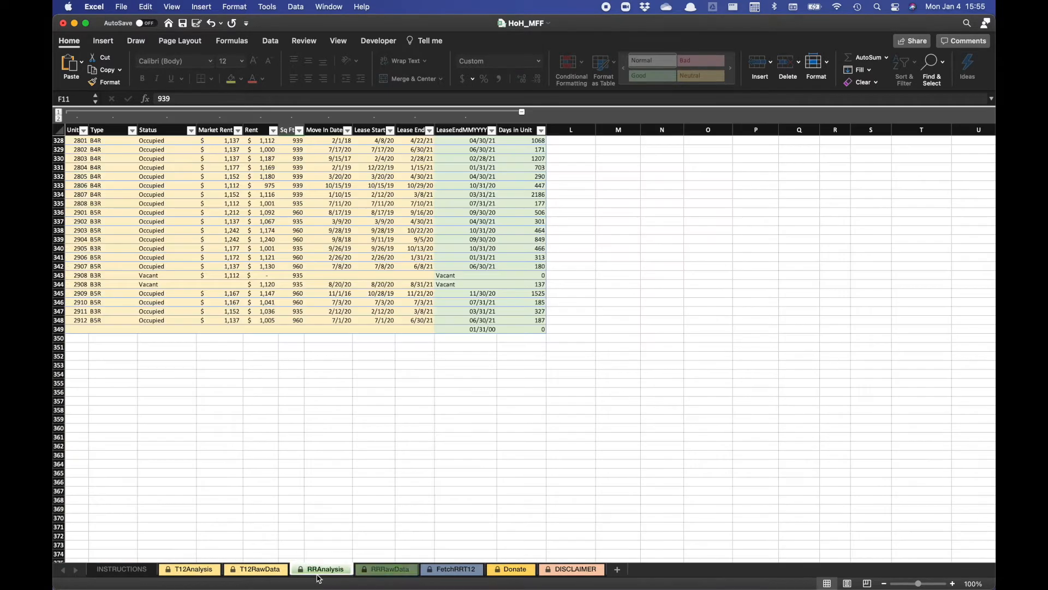
Step: Examine the RRRawData sheet from its last rows up to the column mappings, and view the FetchRRT12 sheet
click(407, 575)
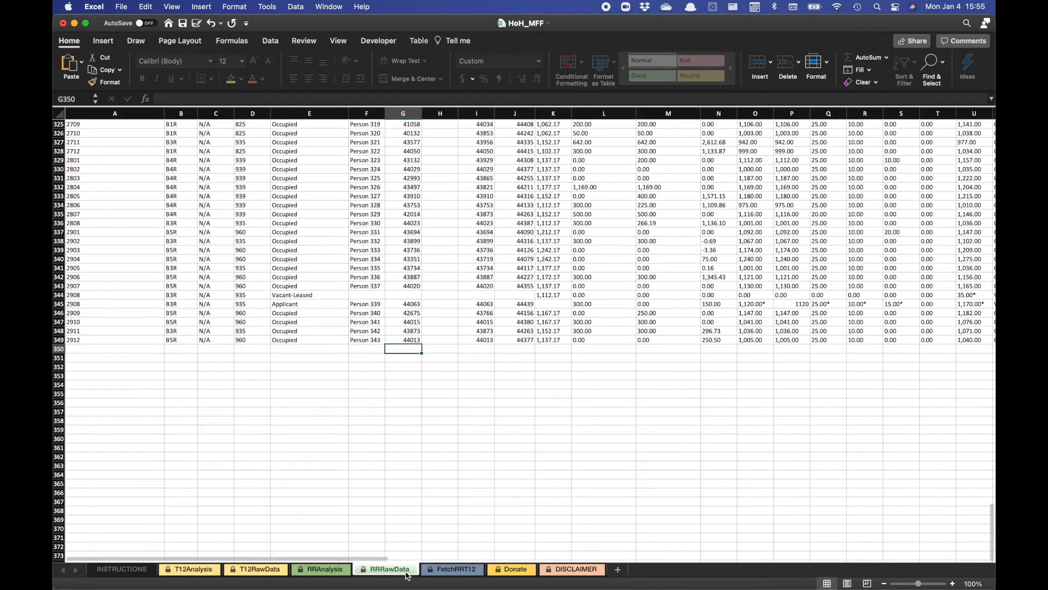
scroll(503, 514, up, 20)
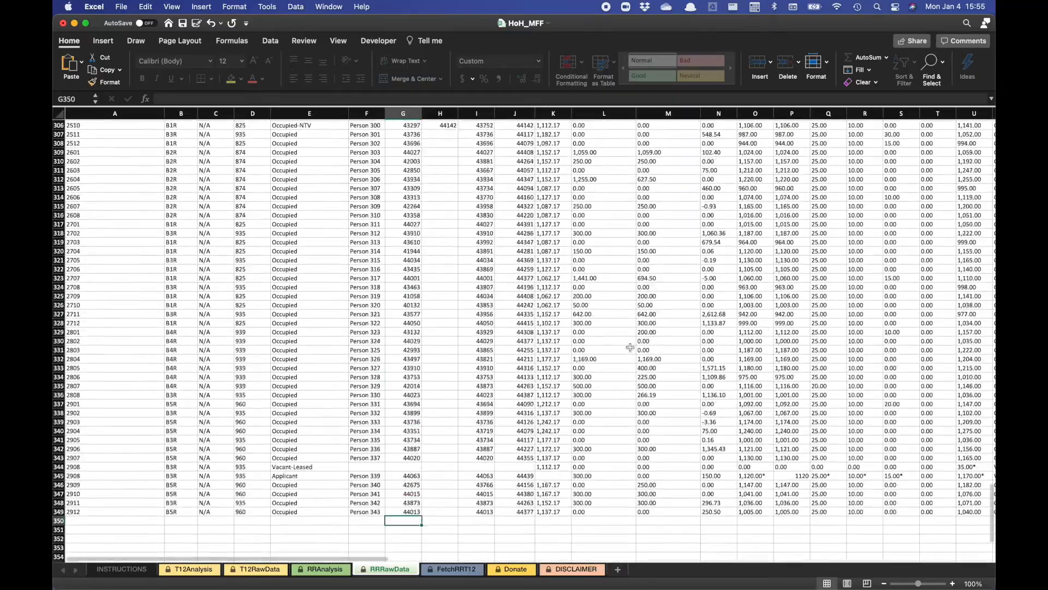
scroll(632, 352, up, 20)
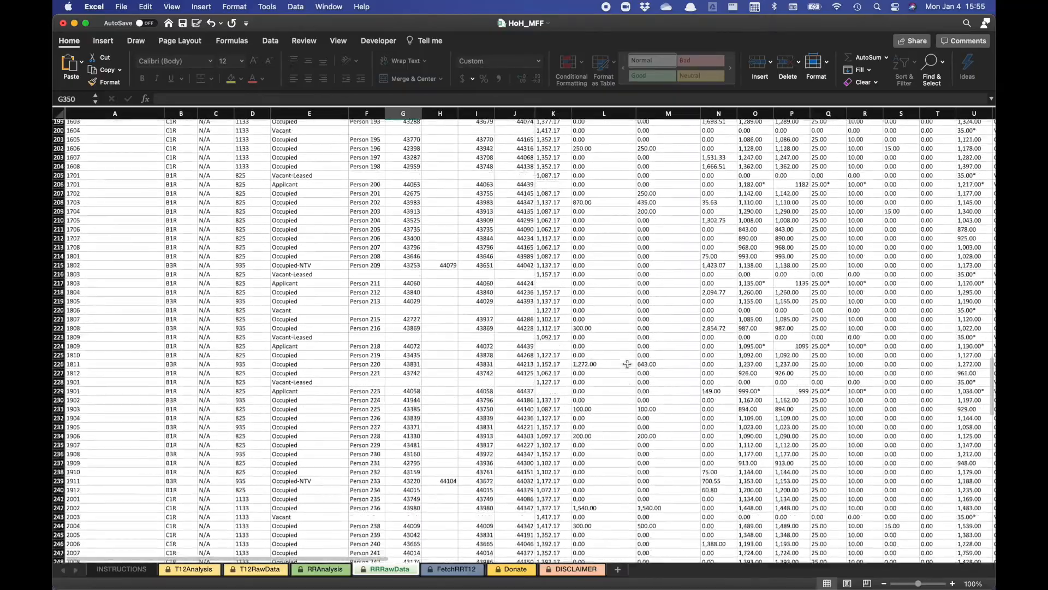
scroll(519, 424, up, 20)
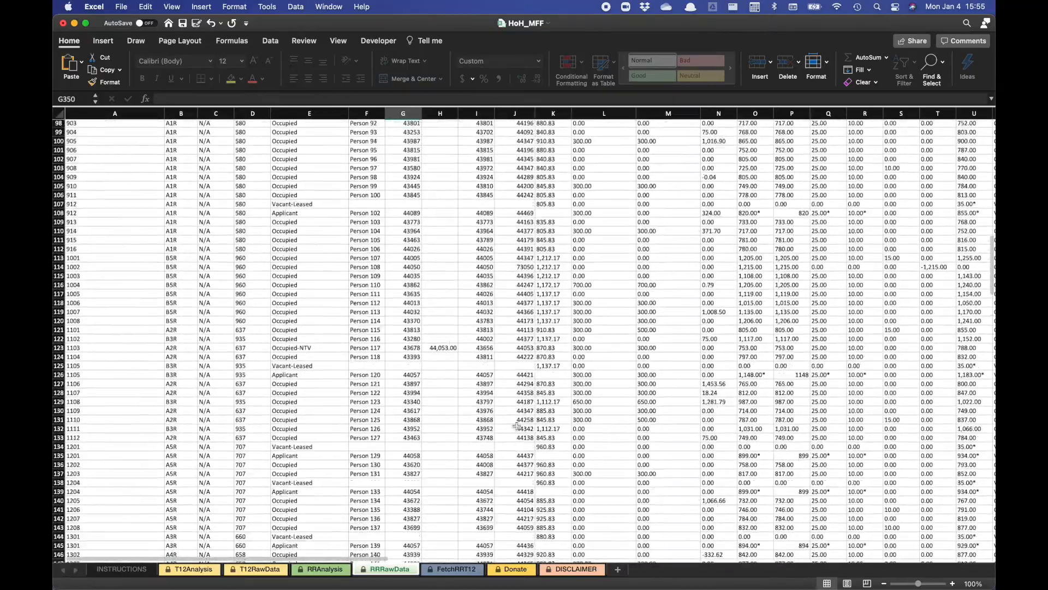
scroll(519, 427, up, 9)
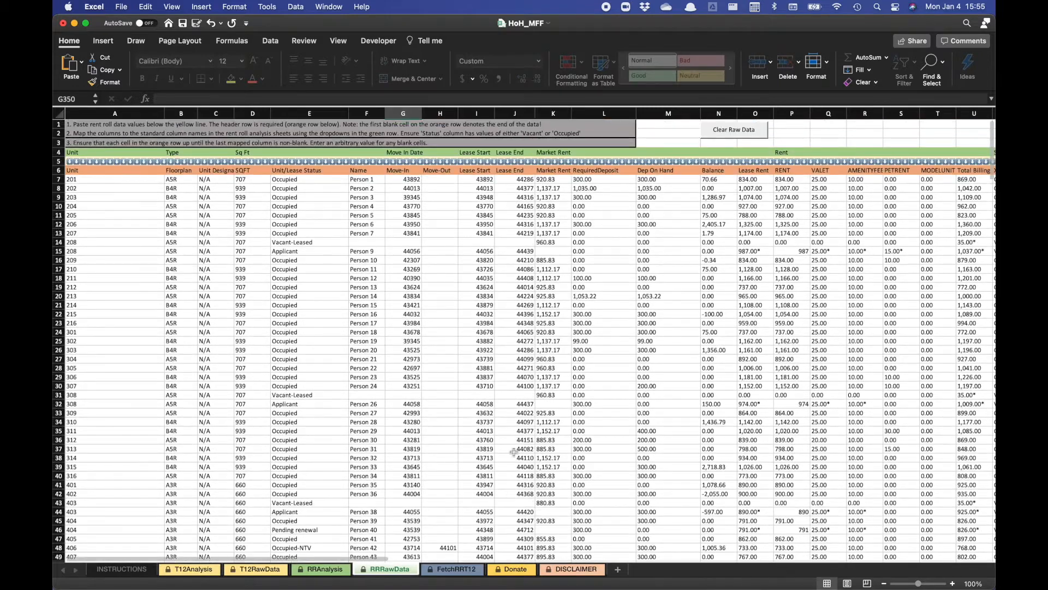
click(464, 569)
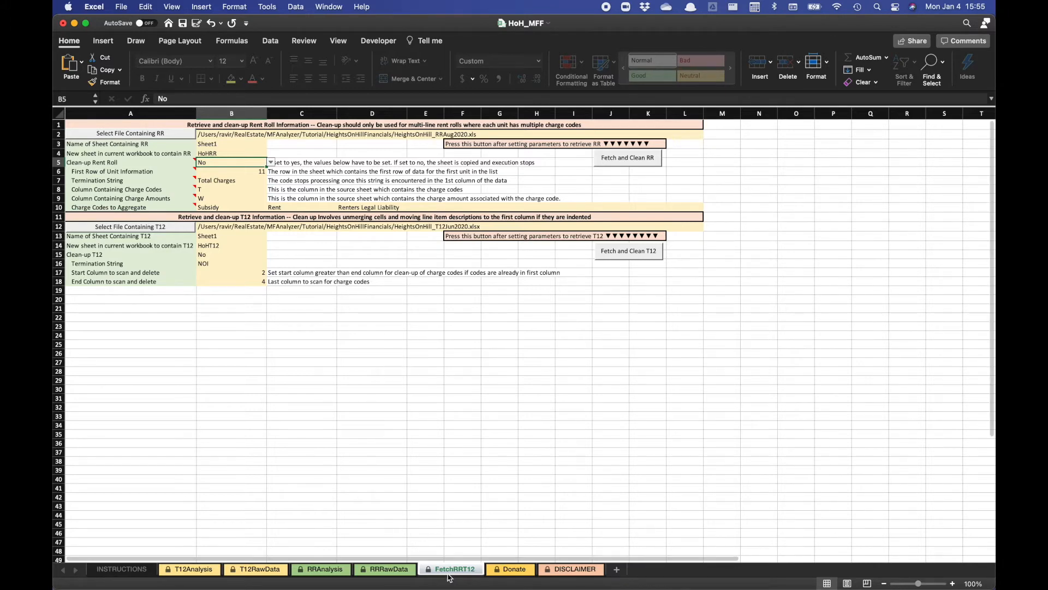
Step: Return to the INSTRUCTIONS sheet and review its usage steps, sheet protection notes and input data clearing section
click(123, 569)
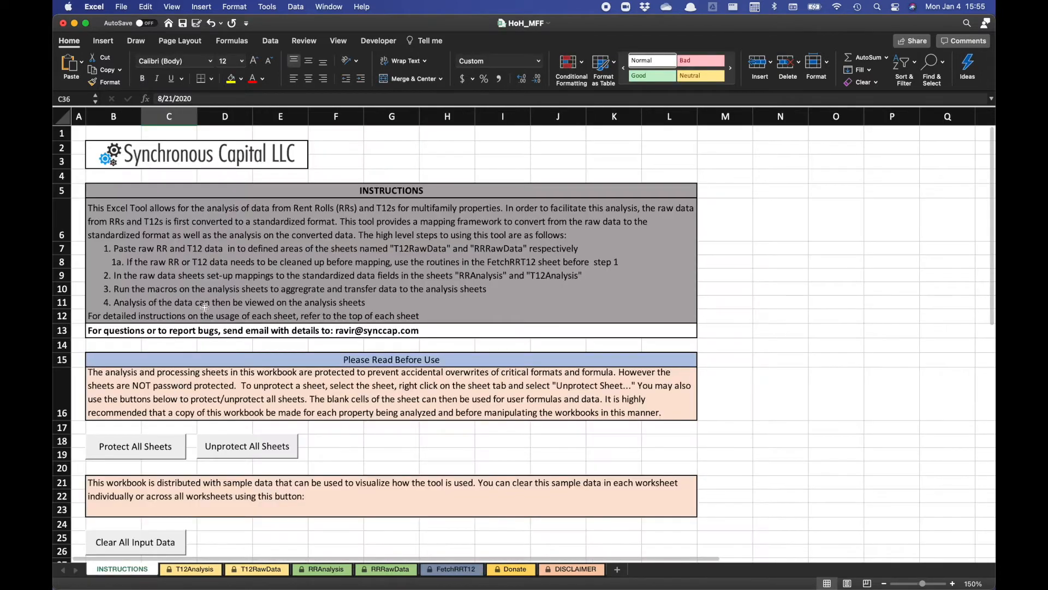
scroll(208, 294, down, 2)
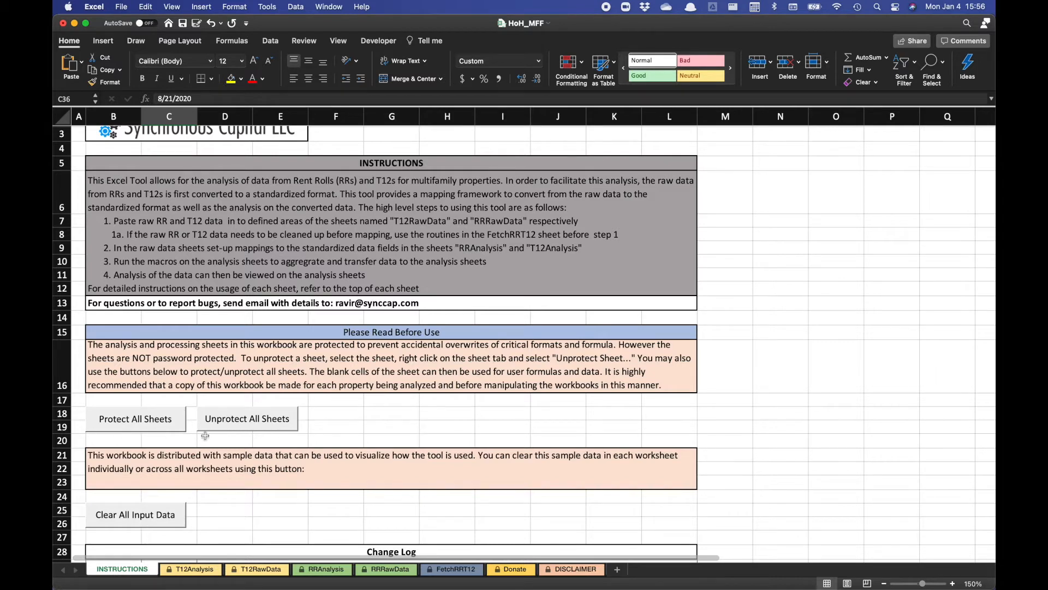
scroll(245, 402, down, 3)
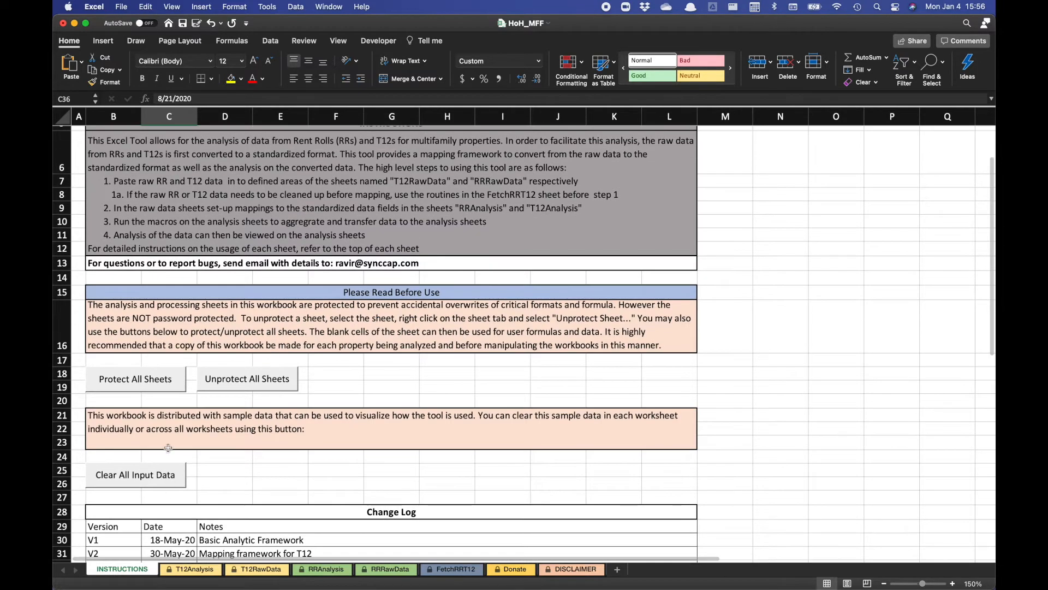
Step: Clear the input data from all worksheets, accept the confirmation, and check the emptied T12 and rent roll sheets
scroll(167, 450, down, 5)
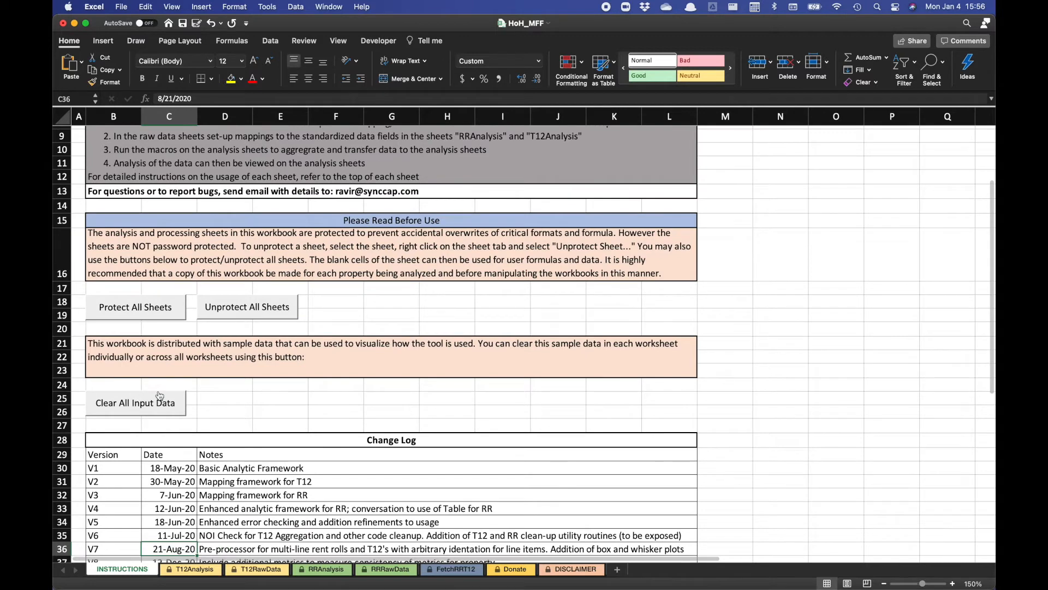
scroll(155, 389, up, 4)
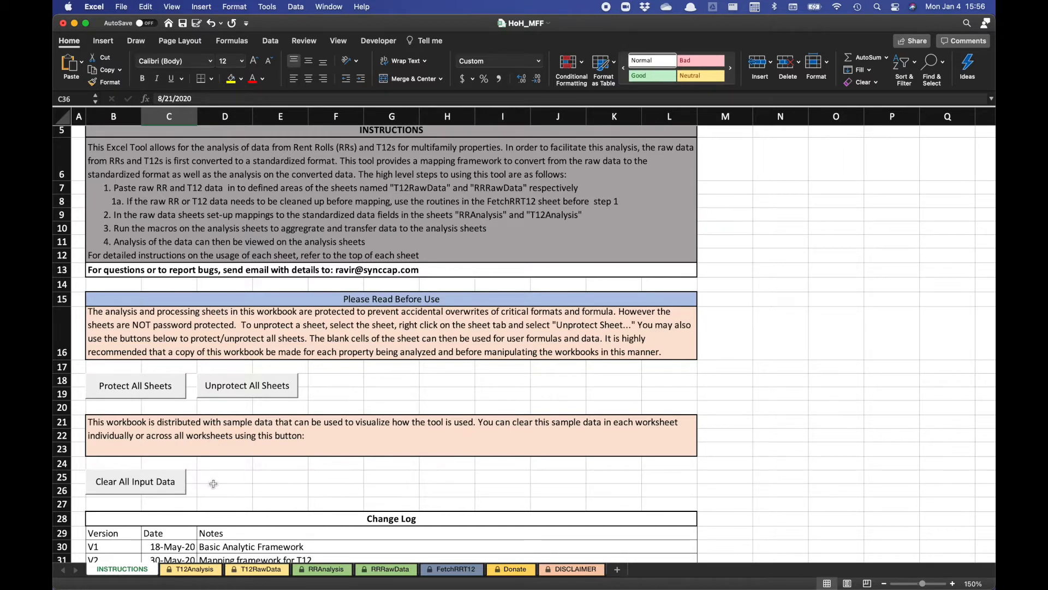
click(109, 493)
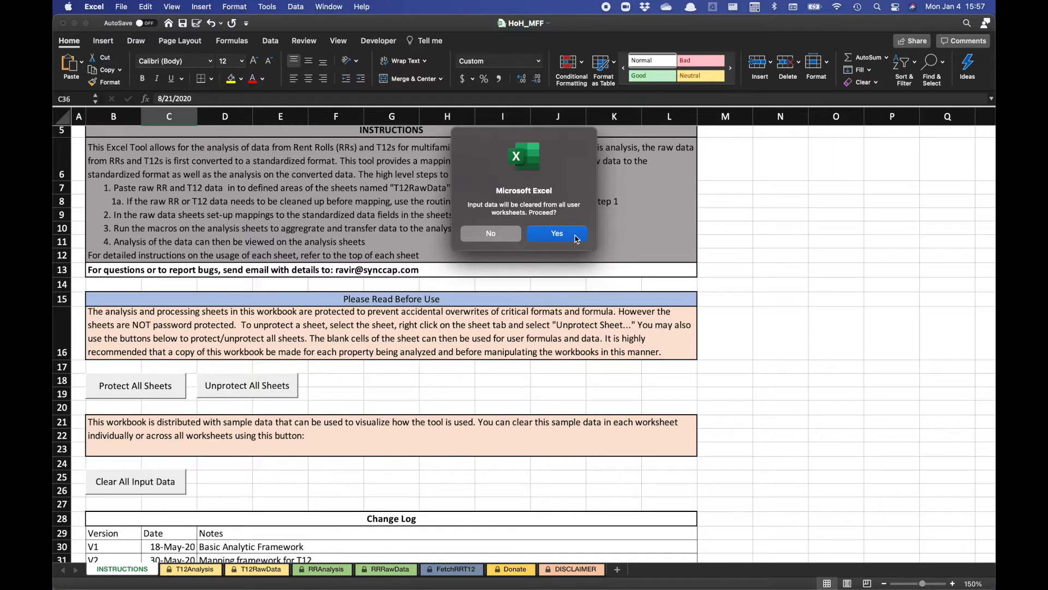
click(576, 238)
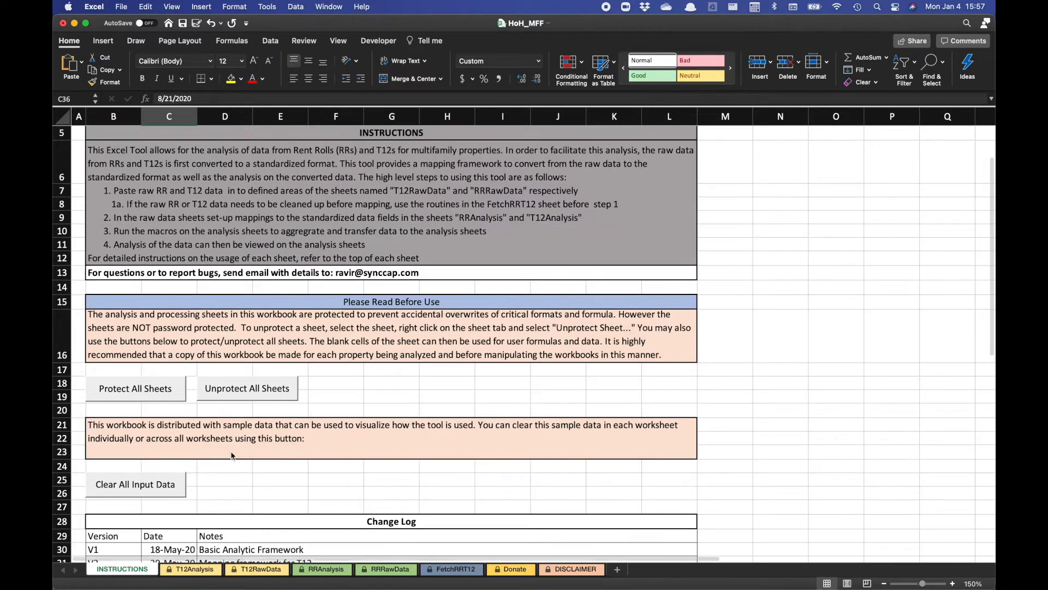
click(194, 571)
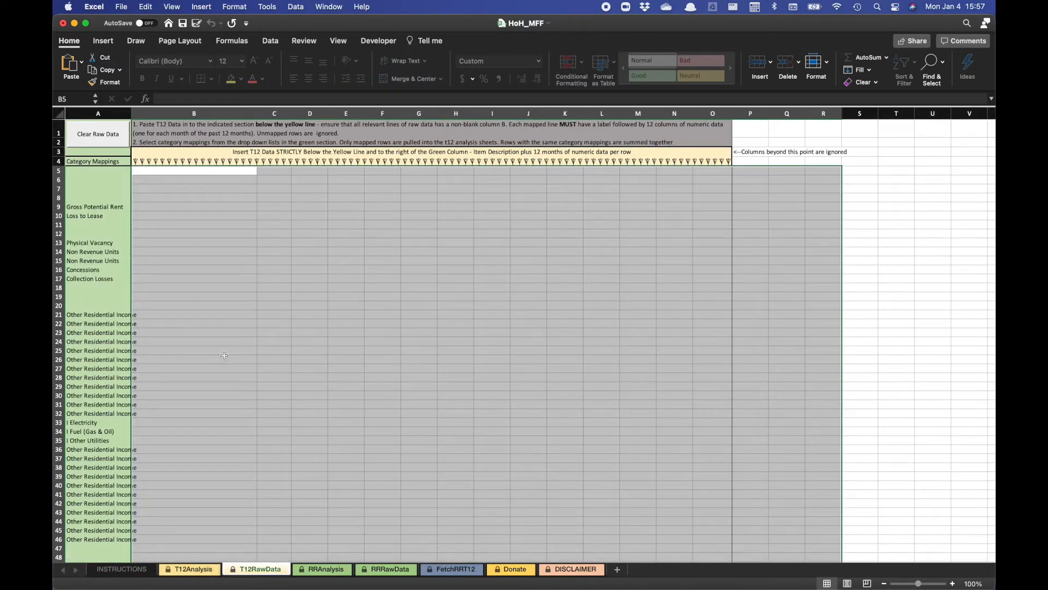
click(329, 568)
click(407, 566)
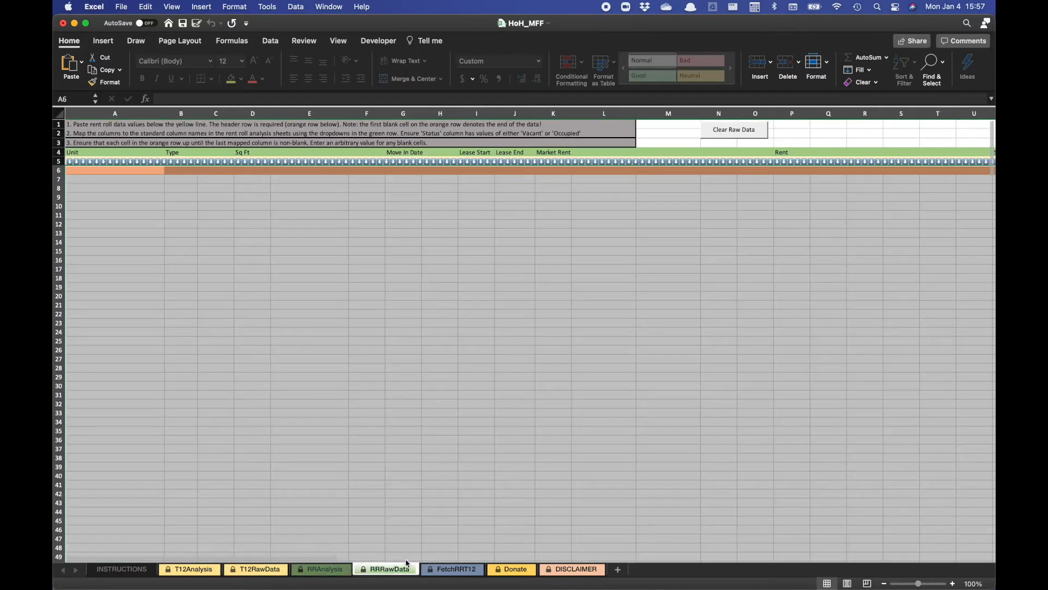
Step: On the FetchRRT12 sheet, choose HeightsOnHill_T12Jun2020.xlsx from the HeightsOnHillFinancials folder as the file containing the T12
click(448, 571)
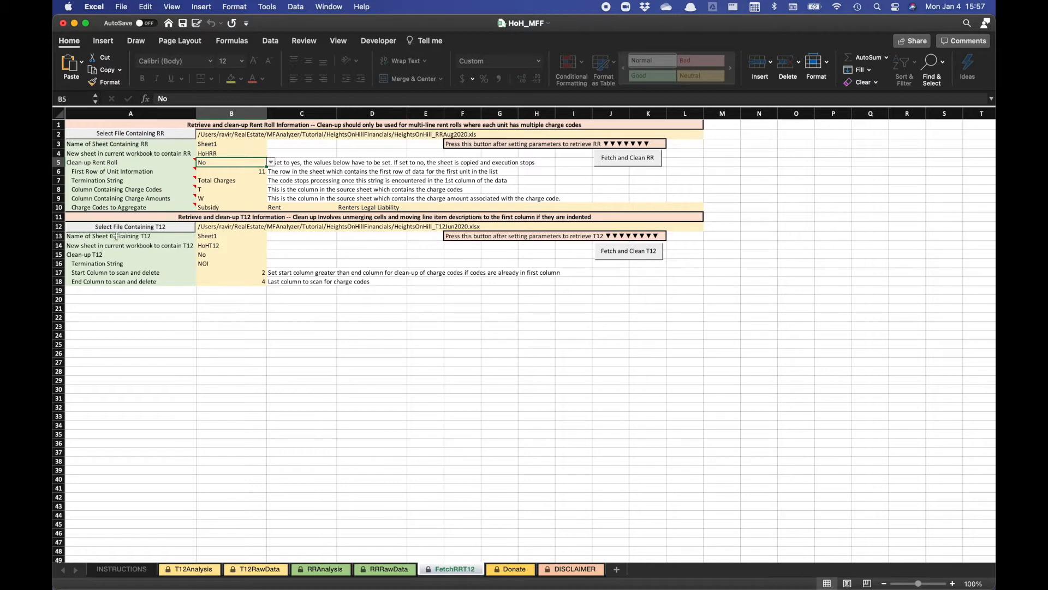
click(175, 230)
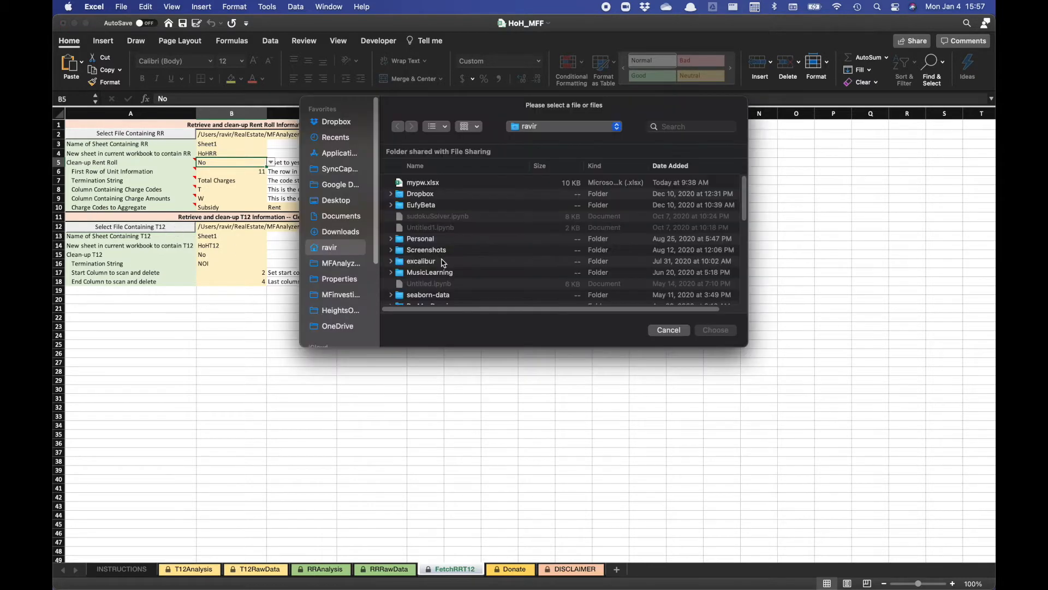
click(341, 313)
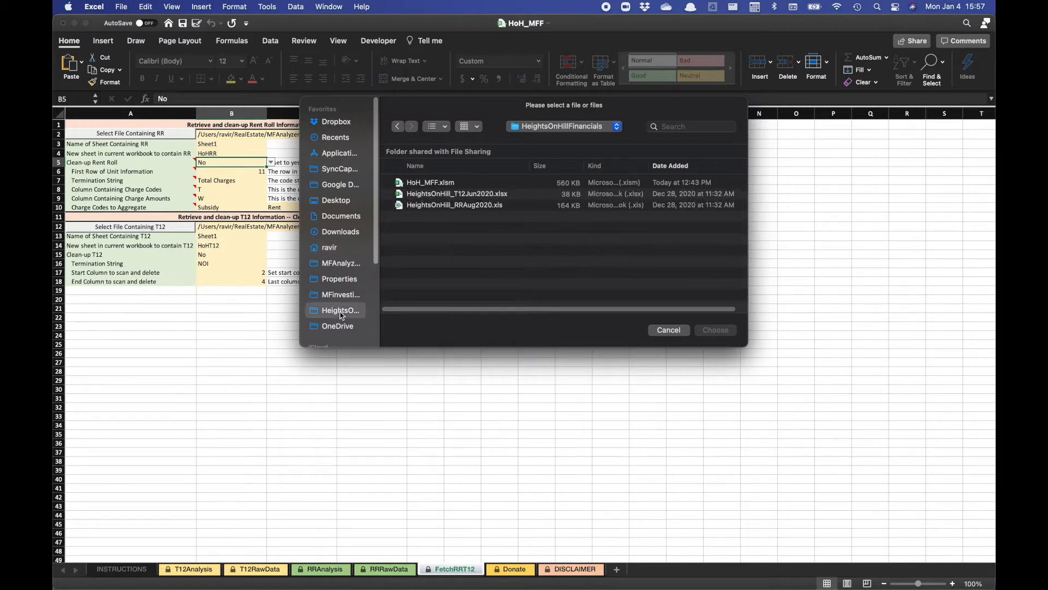
click(436, 195)
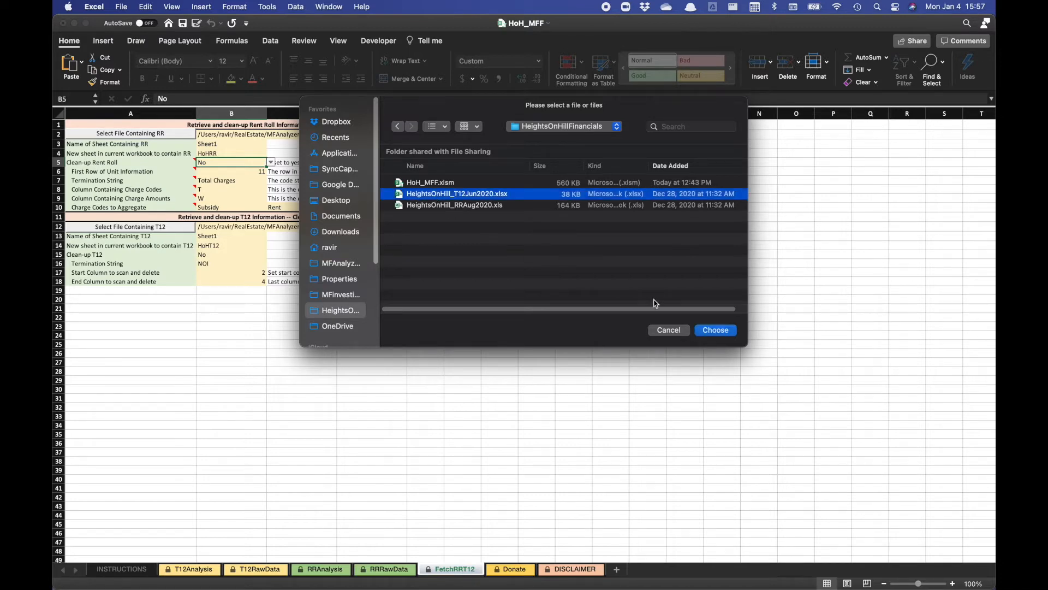
click(709, 333)
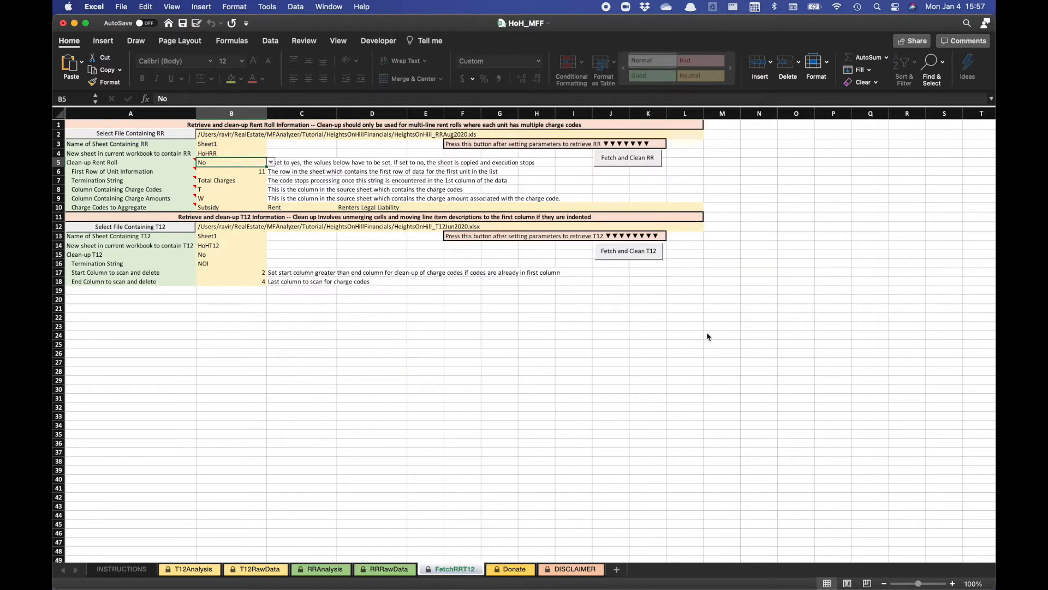
Step: Check the T12 parameters (source Sheet1, new sheet HoHT12, clean-up No), then fetch the T12 into the workbook
click(241, 235)
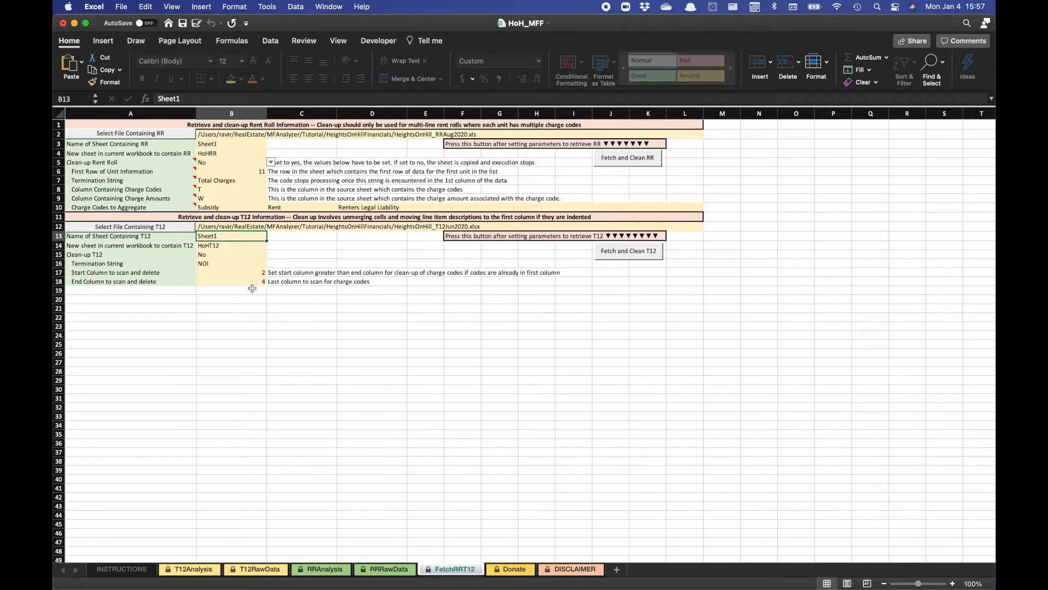
click(247, 249)
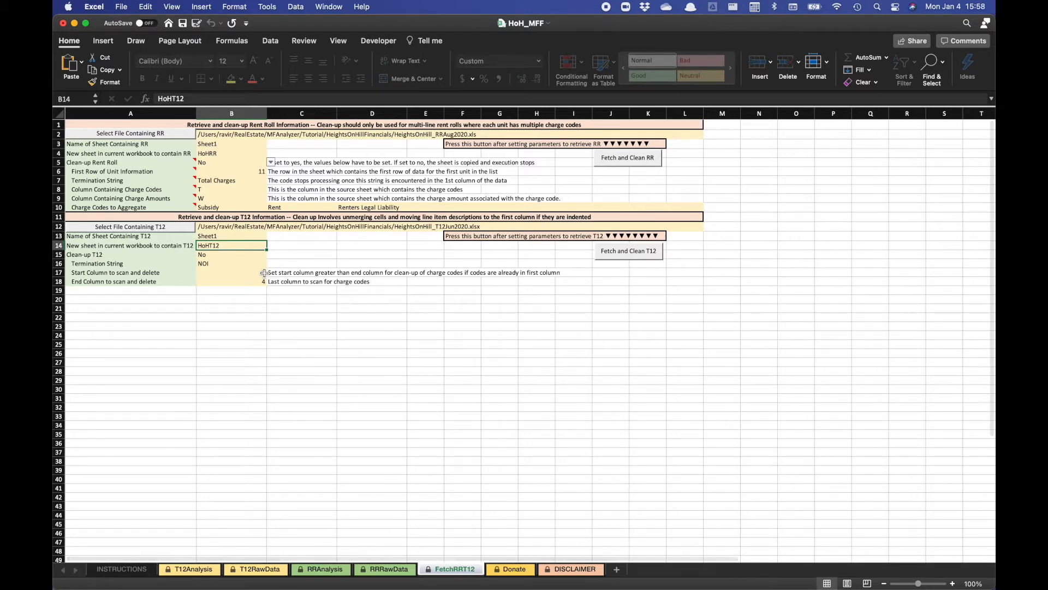
click(237, 256)
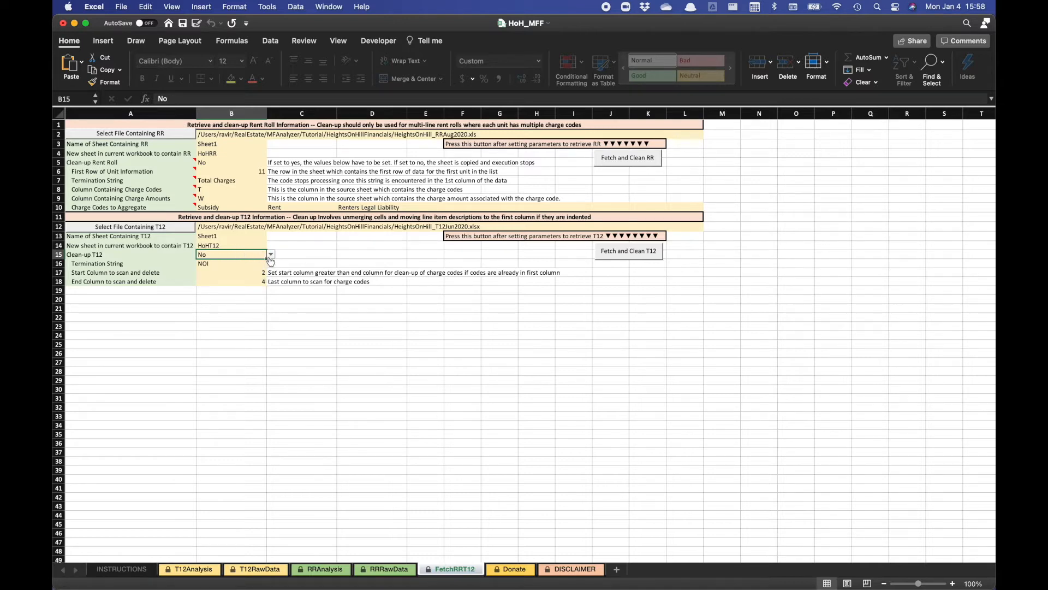
click(271, 255)
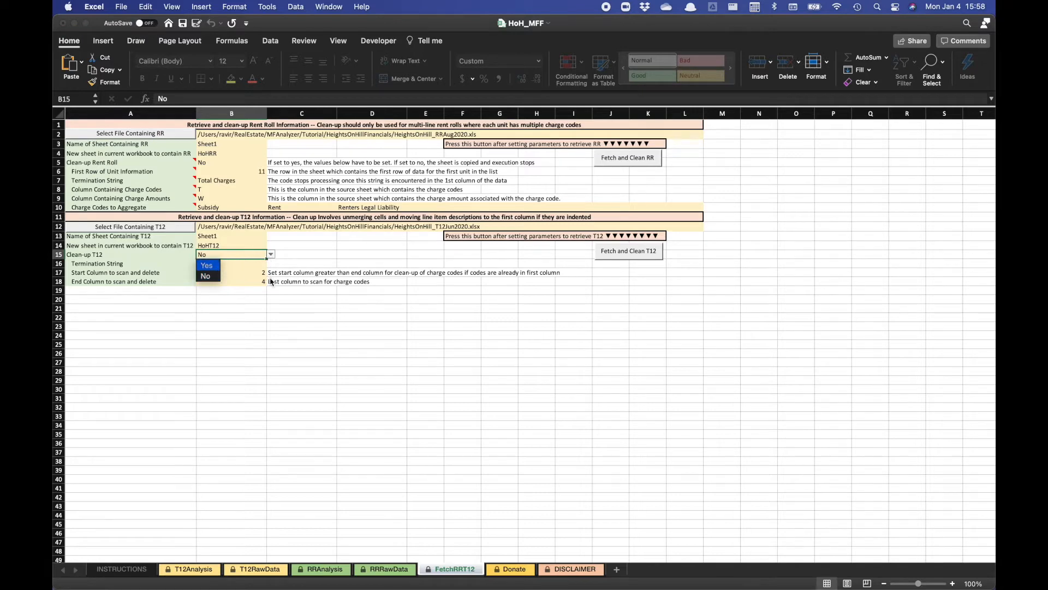
key(Escape)
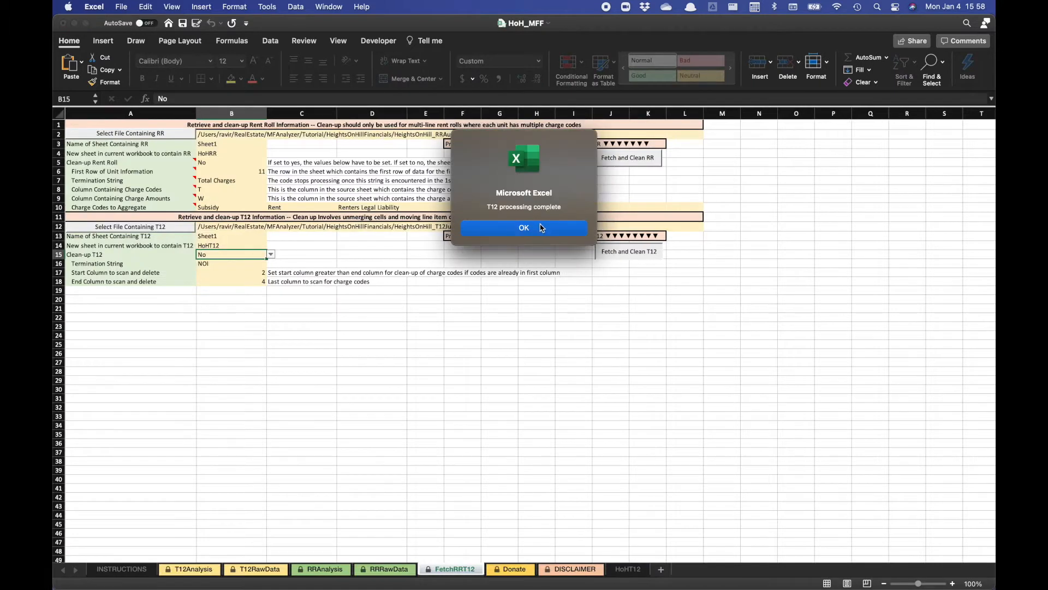
click(542, 227)
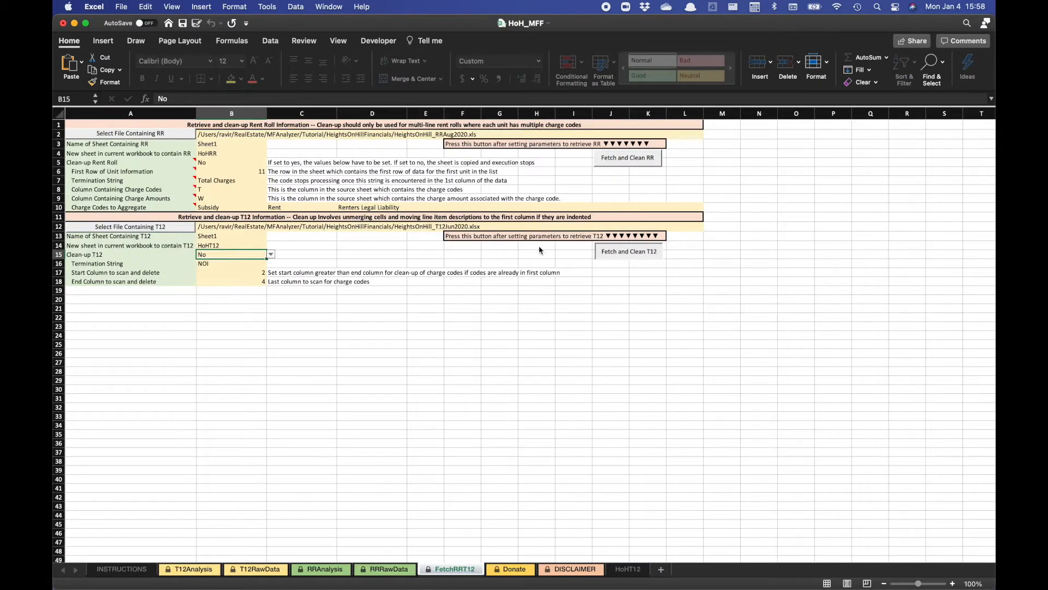
Step: On the HoHT12 sheet, copy the T12 data from cell A7 through the last figures in row 169
click(628, 569)
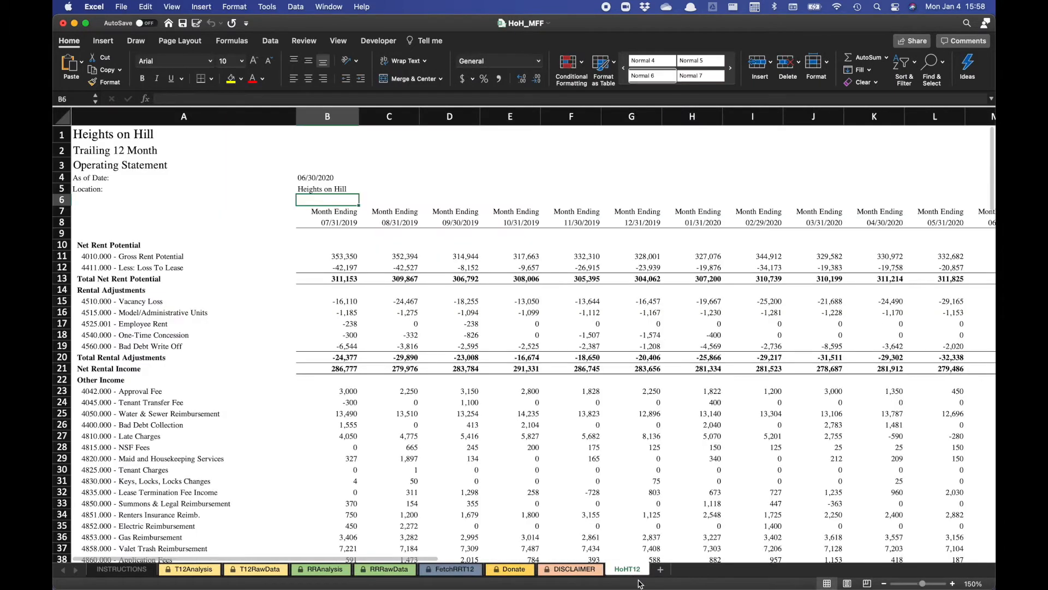
click(186, 214)
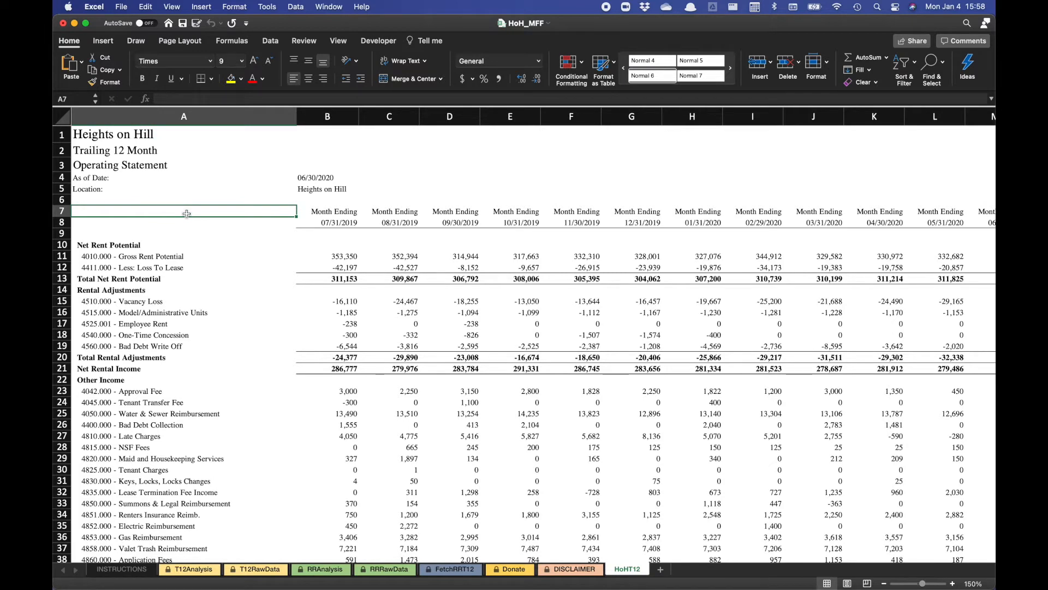
key(ctrl+shift+End)
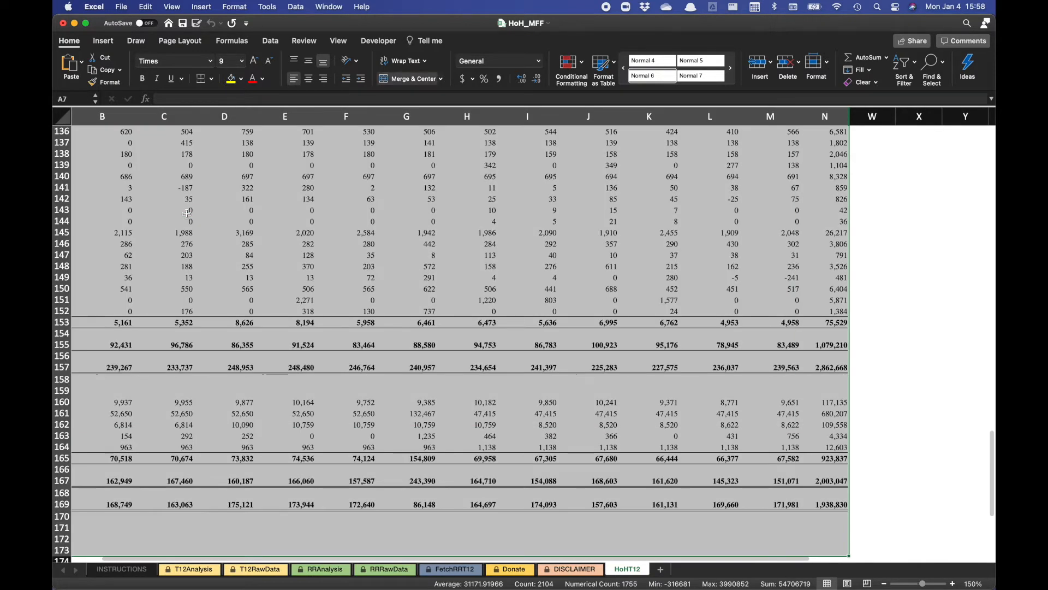
key(shift+Up)
key(shift+Up)
key(shift+Up)
key(shift+Up)
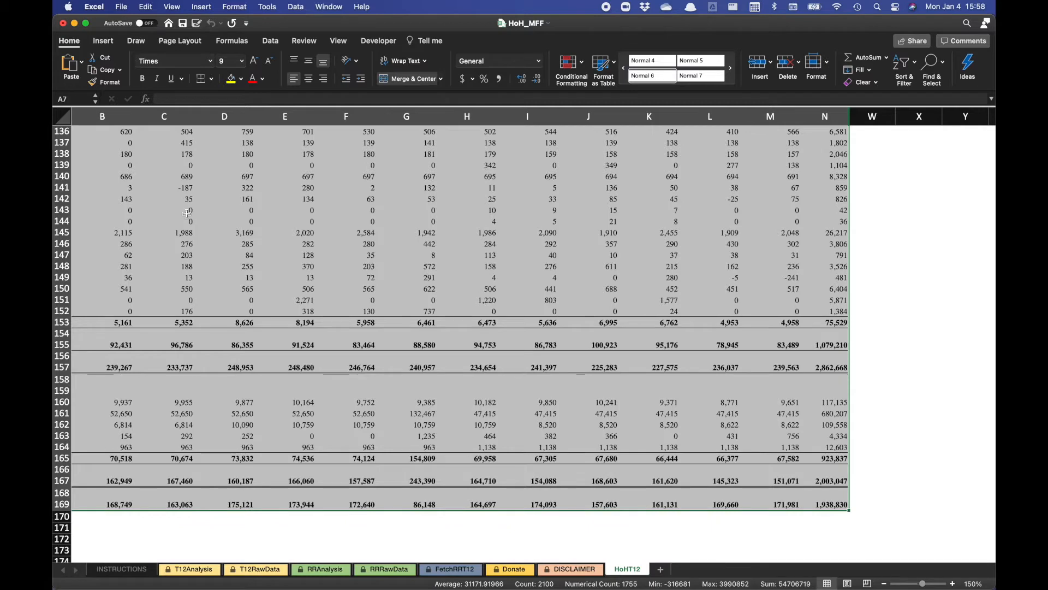
key(super+c)
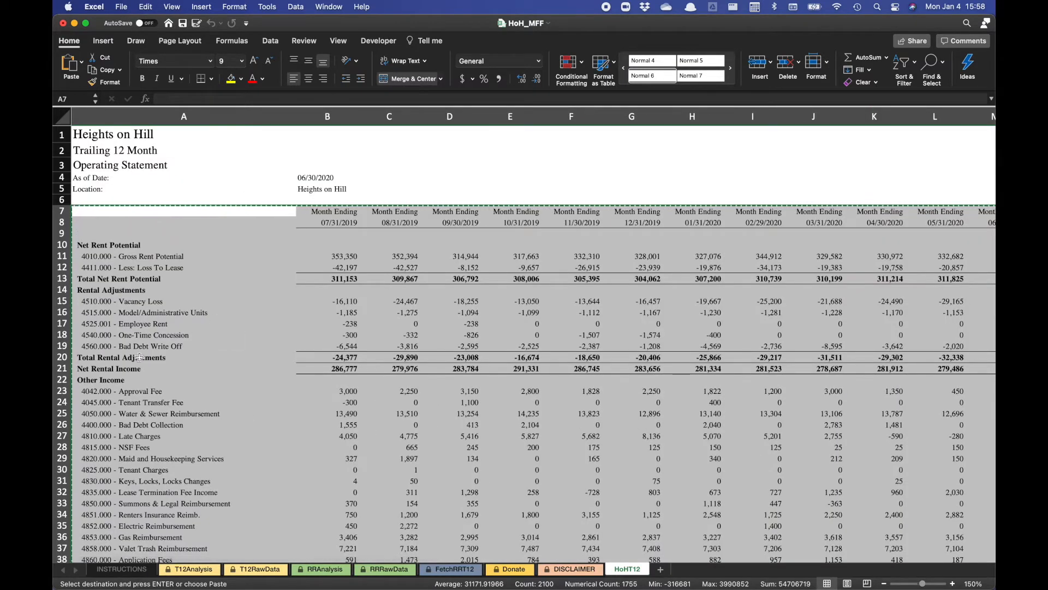
Step: Paste the copied T12 data as values into the T12RawData sheet starting at cell B5
click(276, 570)
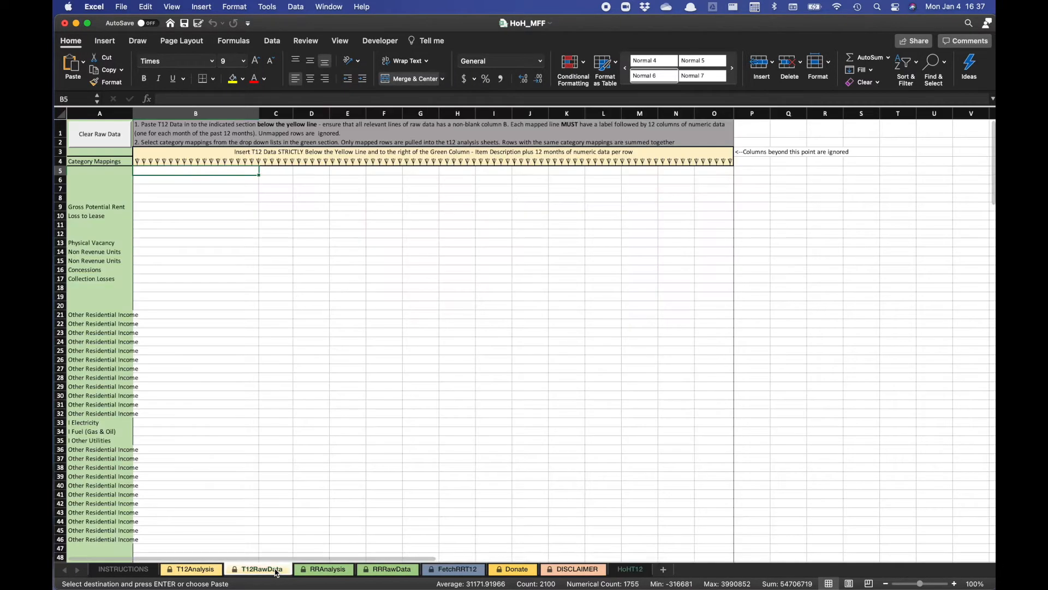
right_click(196, 178)
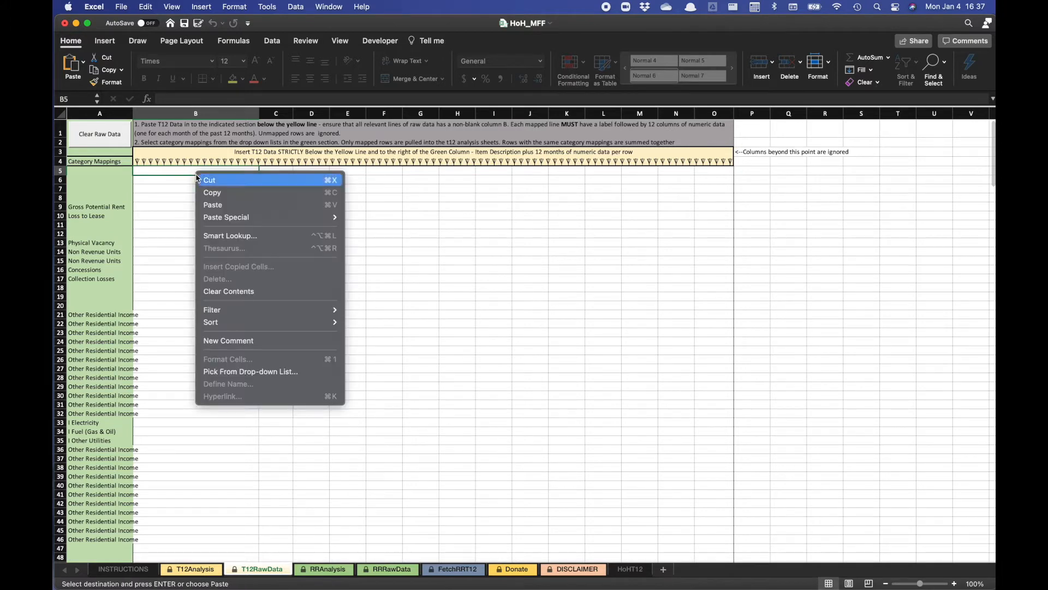
mouse_move(257, 217)
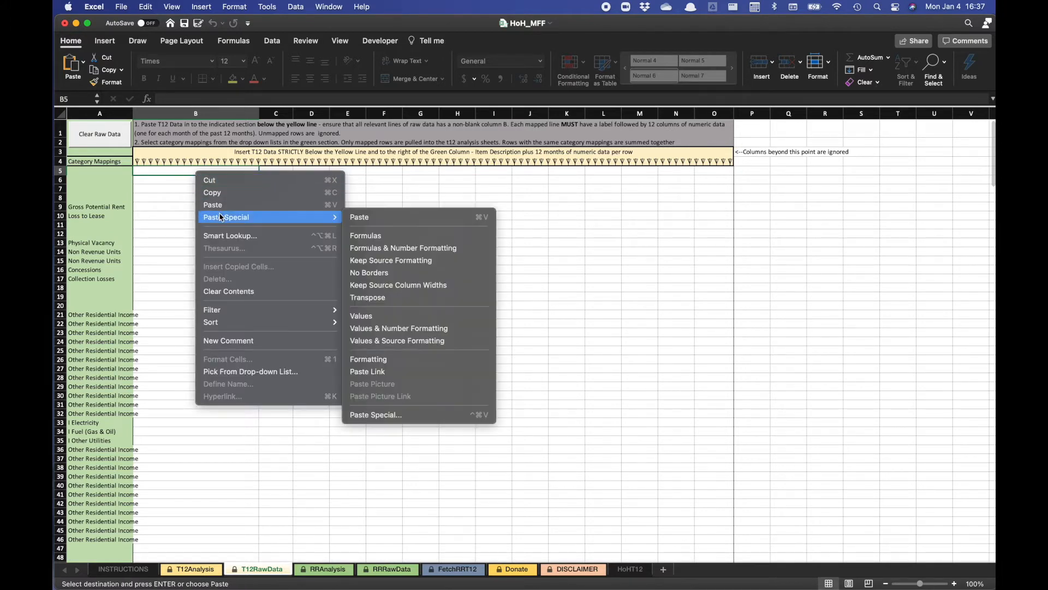
click(414, 317)
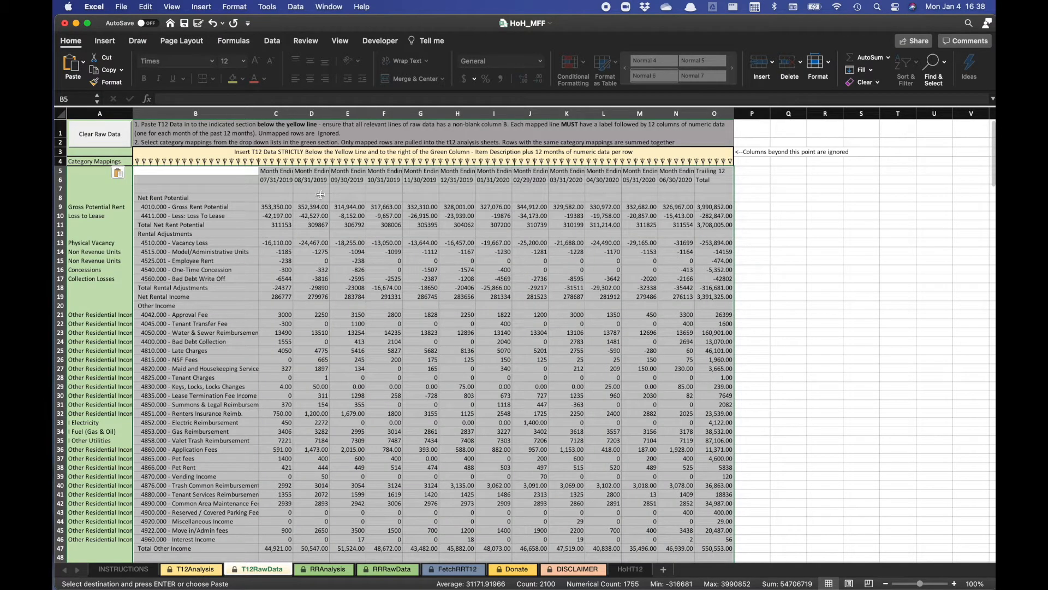
Step: Review the pasted T12 line items beside their category mappings, from Gross Rent Potential down to Net Operating Income
key(Left)
key(Right)
key(Down)
key(Down)
key(Down)
key(Down)
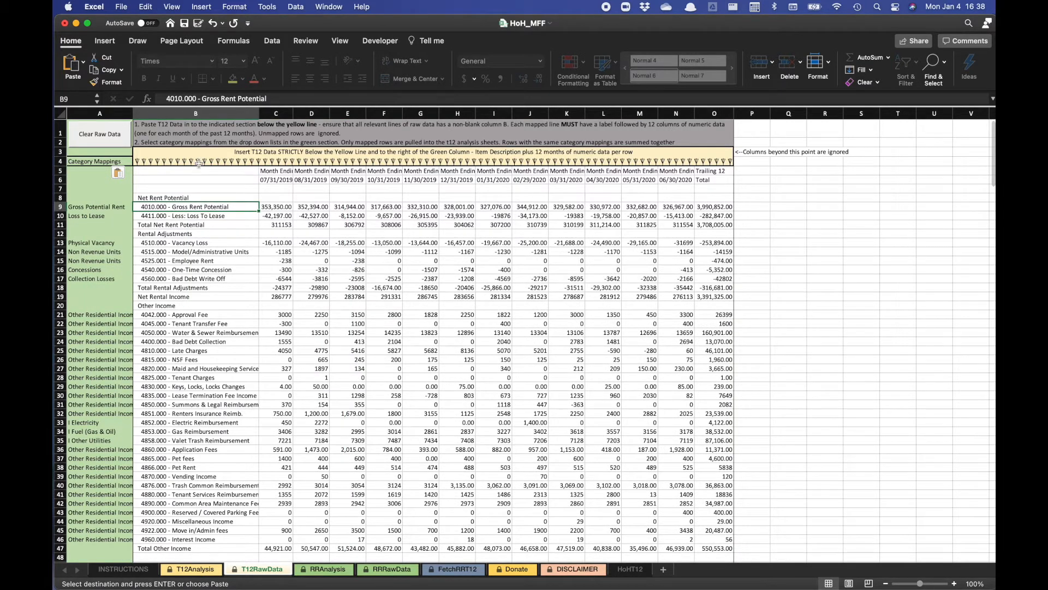
scroll(215, 185, down, 3)
scroll(215, 162, down, 20)
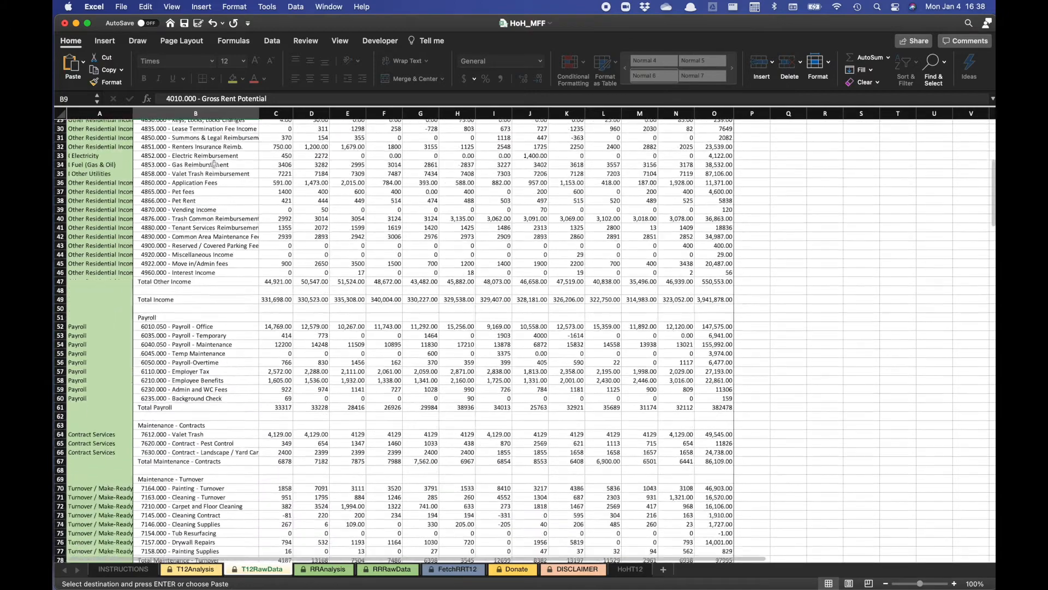
scroll(207, 189, down, 18)
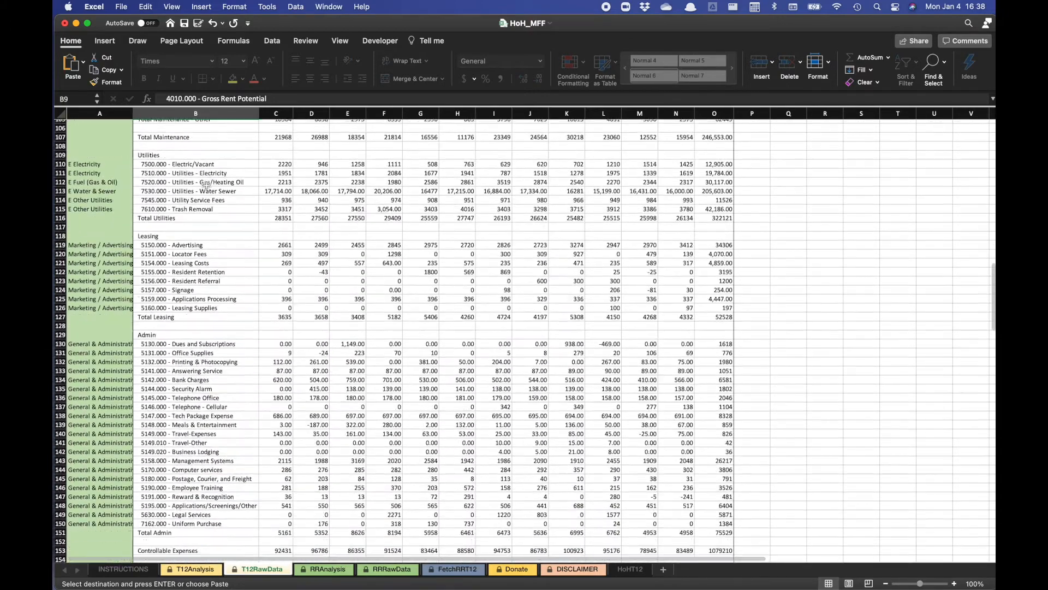
click(180, 332)
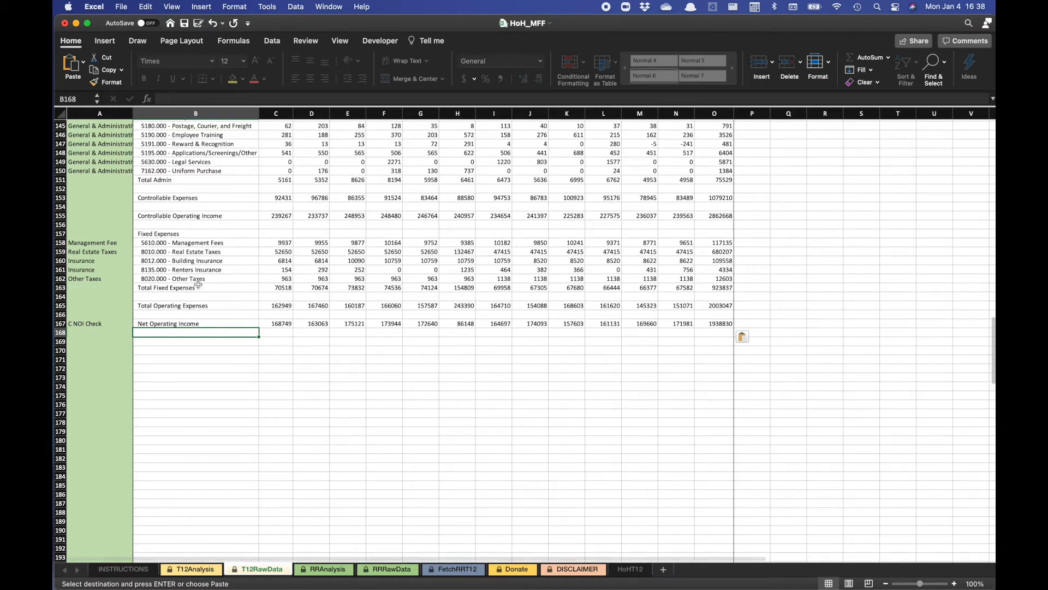
Step: Enter x in the blank column B cells of rows 166, 164 and 156, around the operating and fixed expenses
click(205, 297)
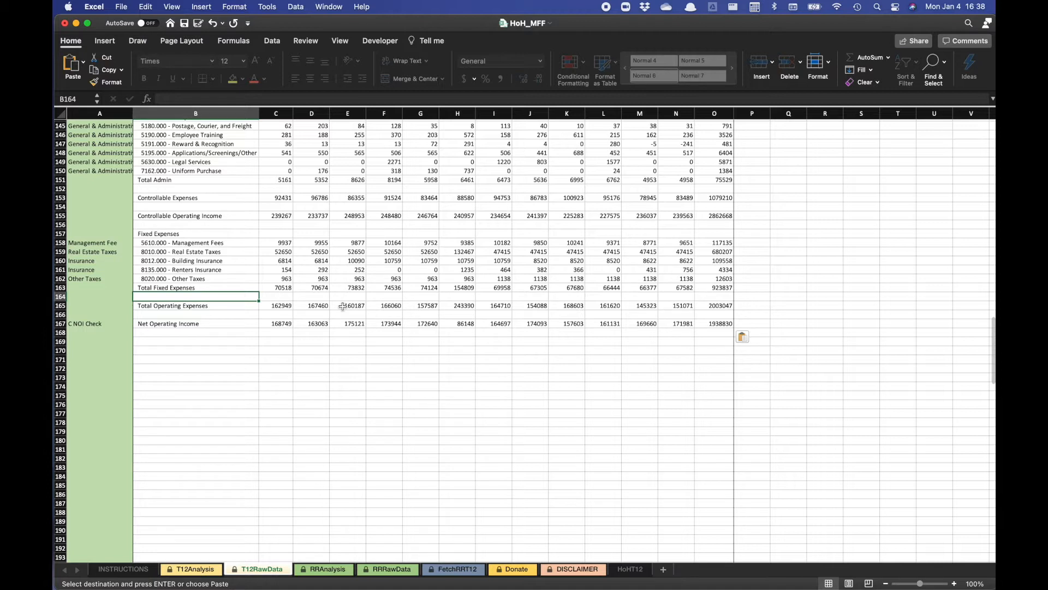
key(Down)
key(Down)
text(x)
key(Up)
key(Up)
text(x)
key(Up)
key(Up)
key(Up)
key(Up)
key(Up)
key(Up)
key(Up)
key(Up)
text(x)
Step: Enter x in blank cells B154 and B152, directly below and above the Controllable Expenses row
key(Up)
key(Up)
key(Up)
text(x)
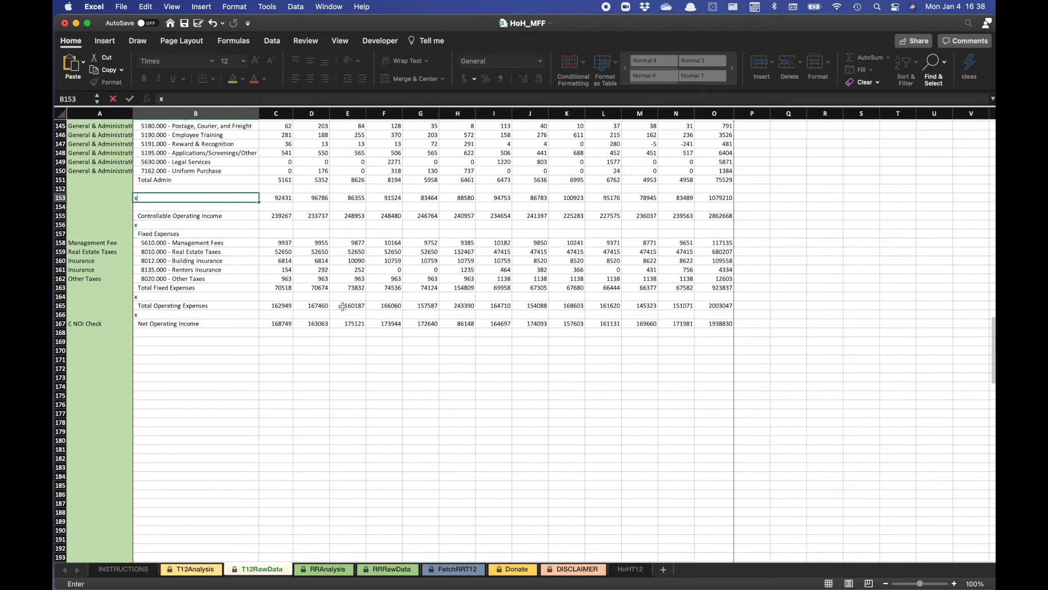
key(Escape)
key(Down)
text(x)
key(Up)
key(Up)
text(x)
key(Up)
key(Up)
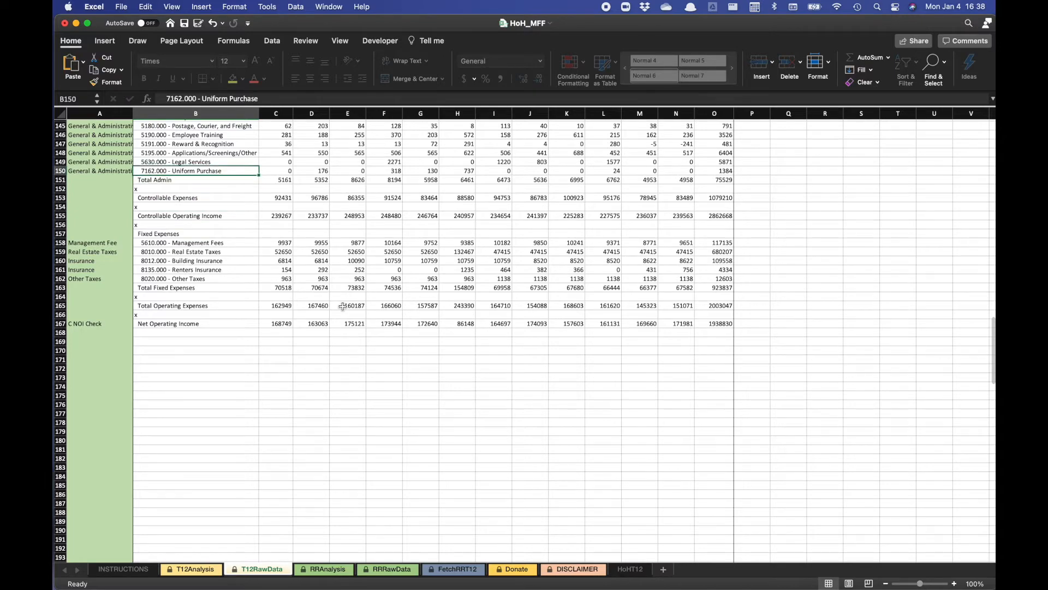
Step: Enter x in blank cells B128, B117, B108 and B106, between the Admin, Leasing, Utilities and Maintenance sections
scroll(338, 328, up, 15)
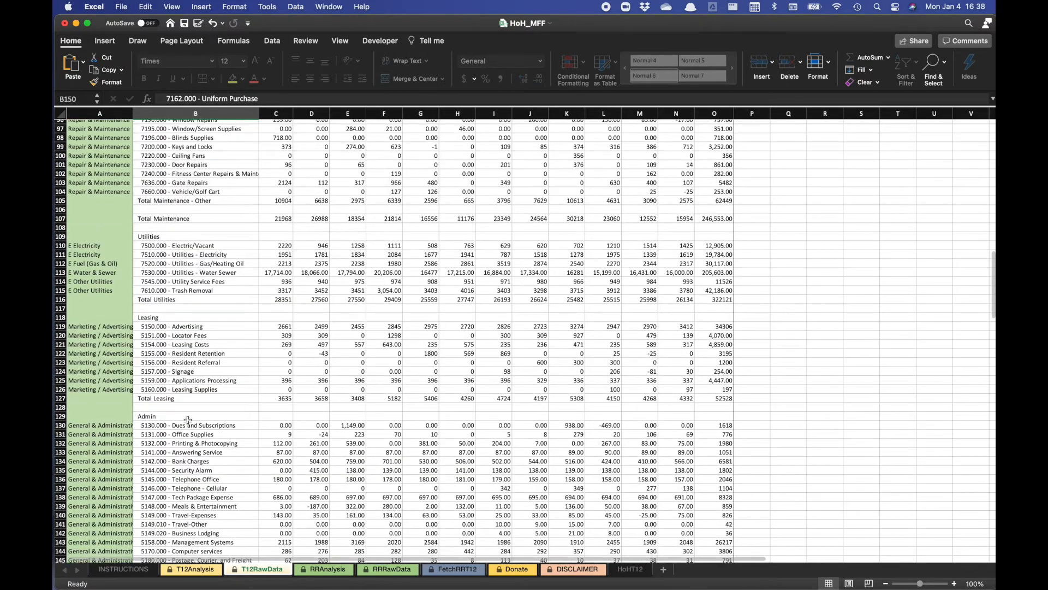
text(x)
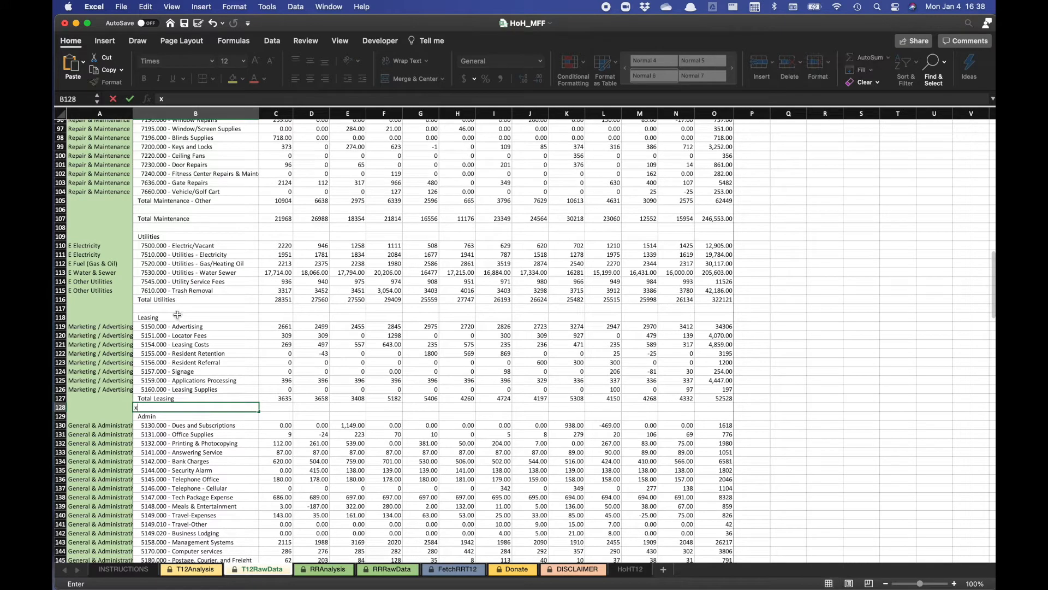
click(178, 308)
text(x)
click(178, 228)
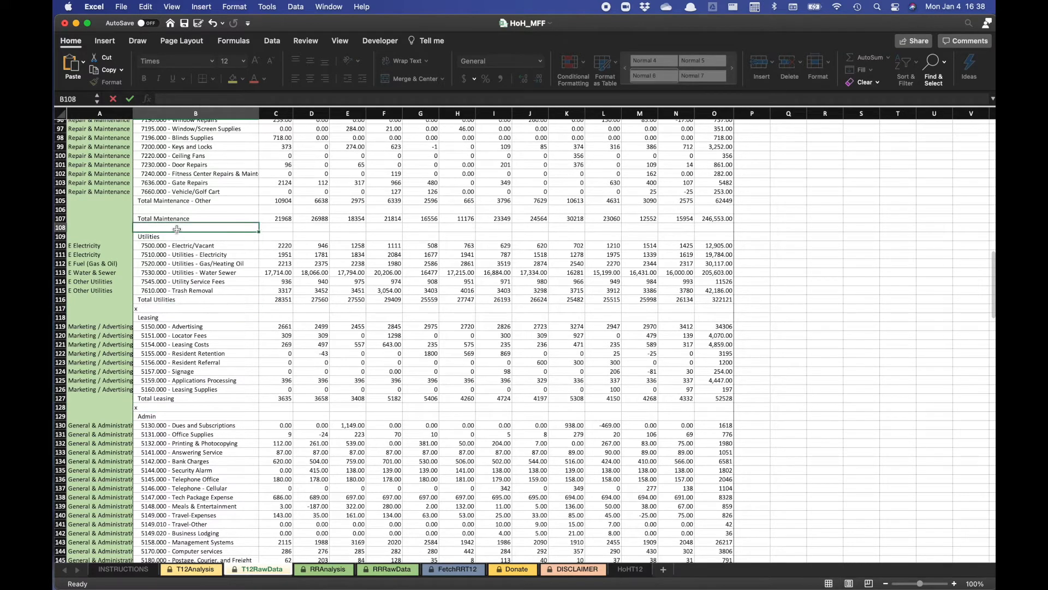
text(x)
click(177, 210)
text(x)
Step: Enter x in blank cells B79, B68 and B62, above the Maintenance - Other, Turnover and Contracts headings
scroll(192, 317, up, 10)
click(179, 313)
text(x)
click(167, 213)
text(x)
click(172, 160)
text(x)
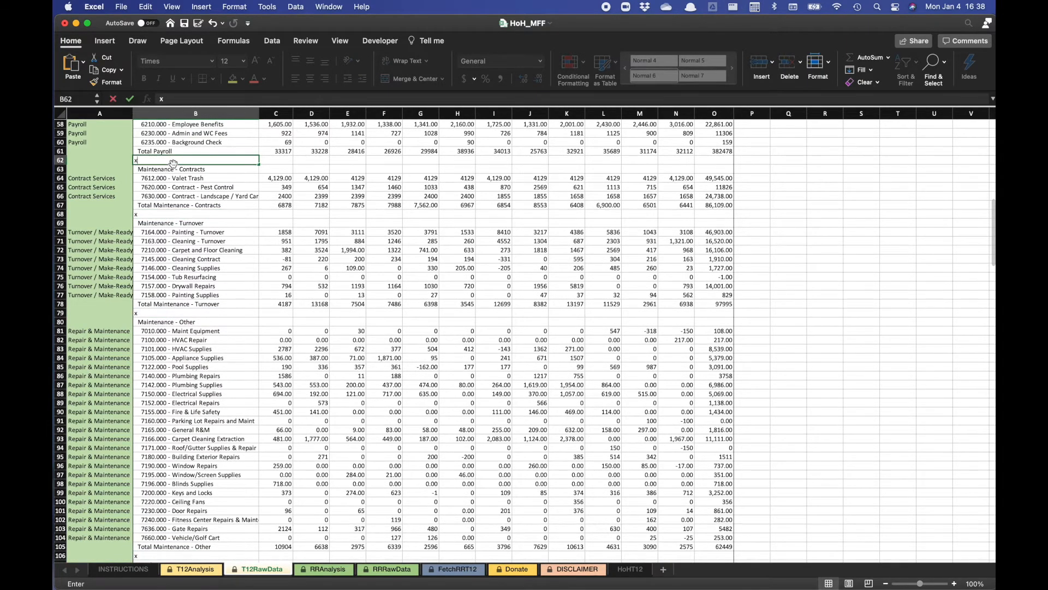
Step: Enter x in blank cells B50 and B48, directly below and above the Total Income row
scroll(164, 219, up, 8)
click(159, 251)
text(x)
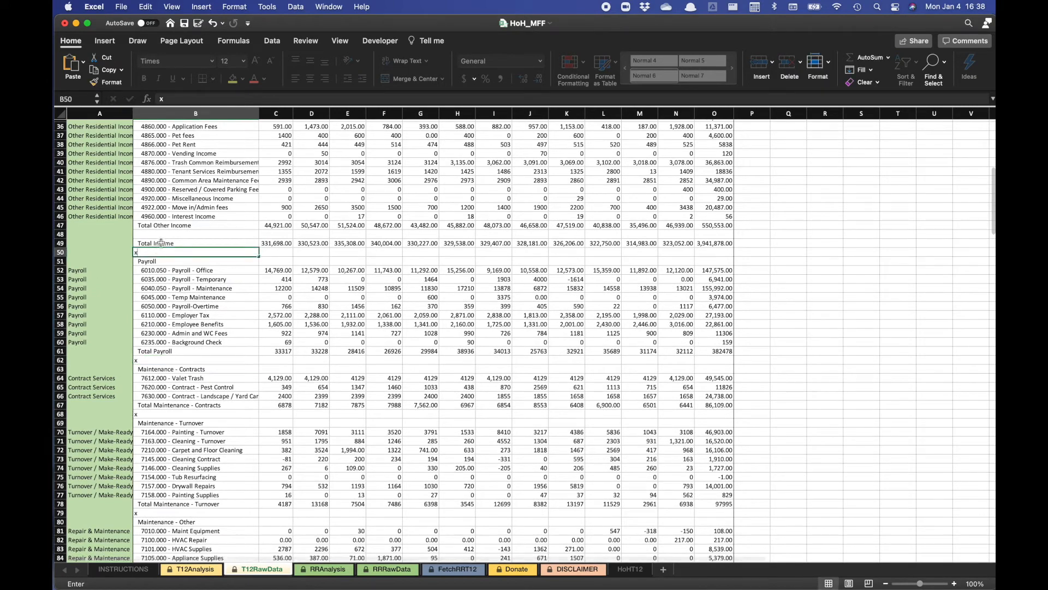
click(162, 235)
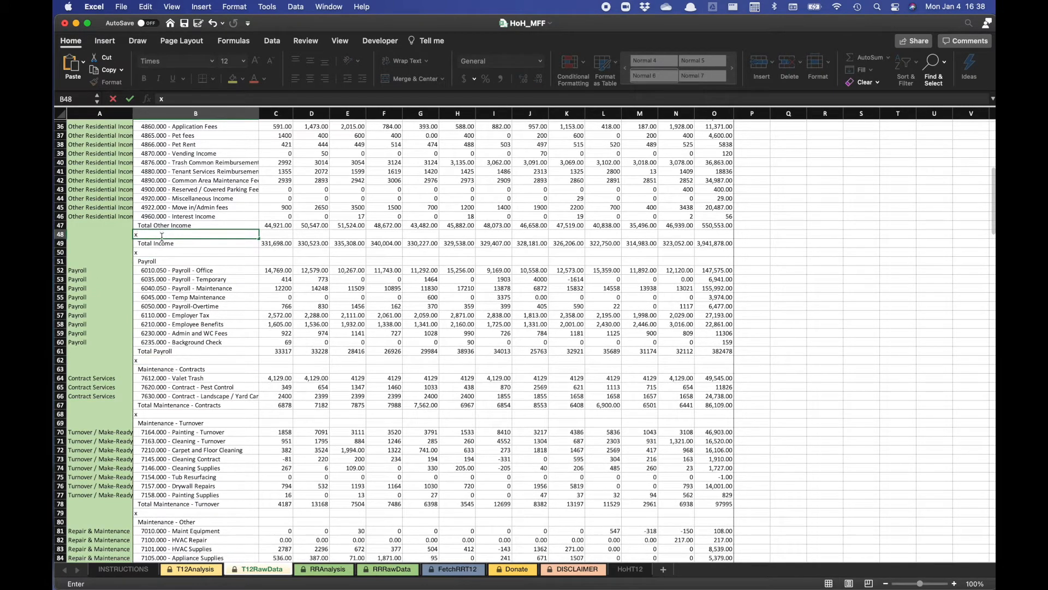
text(x)
key(Up)
key(Up)
key(Up)
Step: Enter x in blank cells B5, B6 and B7, beside the month-ending header rows and above Net Rent Potential
scroll(212, 230, up, 12)
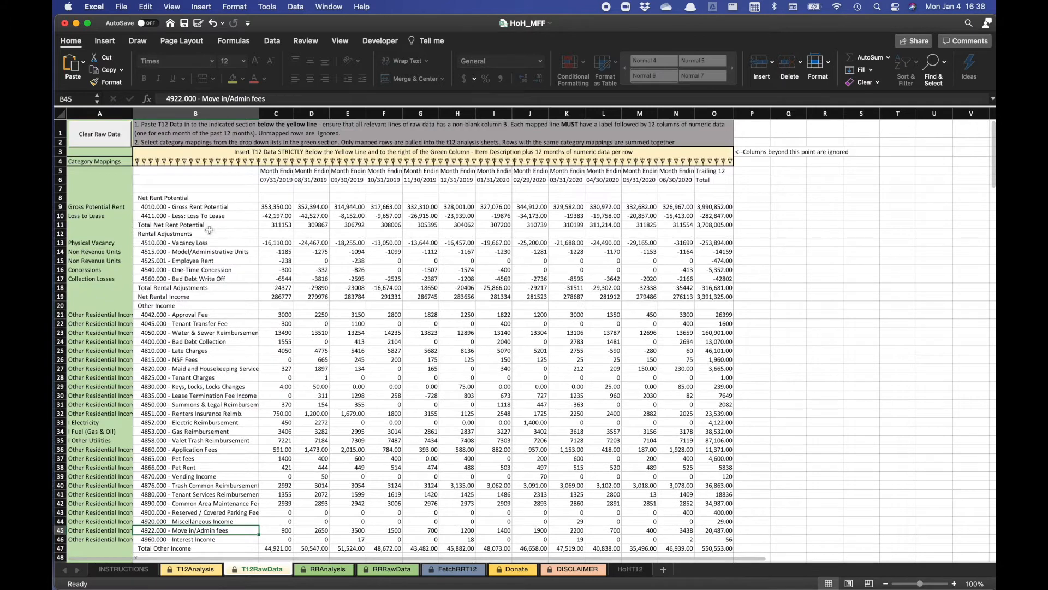
click(188, 174)
text(x)
key(Return)
text(x)
key(Return)
text(x)
key(Return)
key(Return)
key(Up)
key(Up)
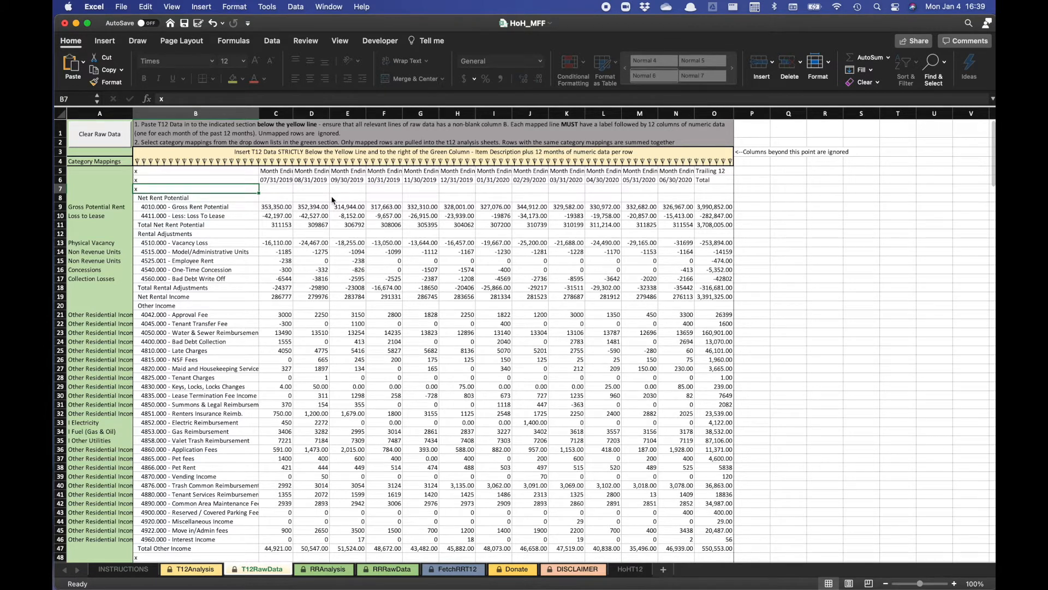
Step: Check the column B cells from the header rows down to the Gross Rent Potential line
key(Down)
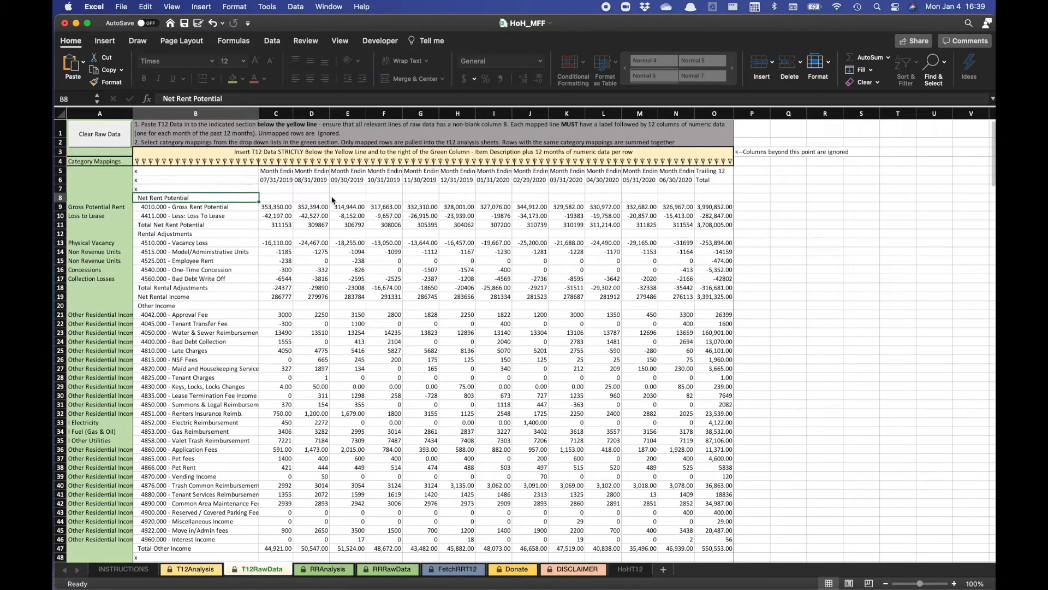
key(Up)
key(Up)
key(Up)
key(Down)
key(Down)
key(Down)
key(Down)
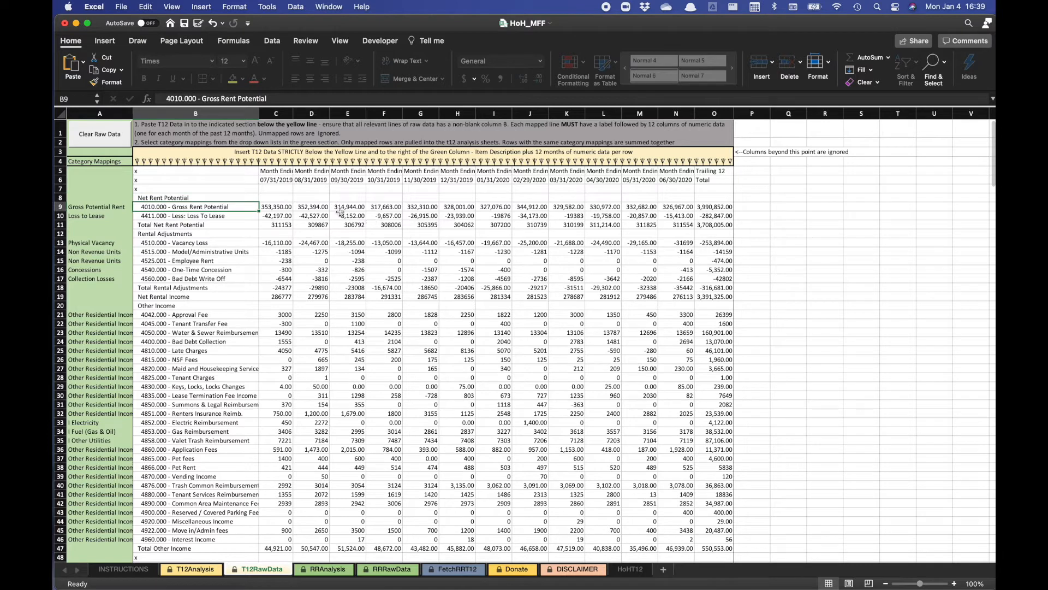
Step: Browse the available category mapping options for the Gross Rent Potential row in cell A9, keeping the current choice
click(124, 205)
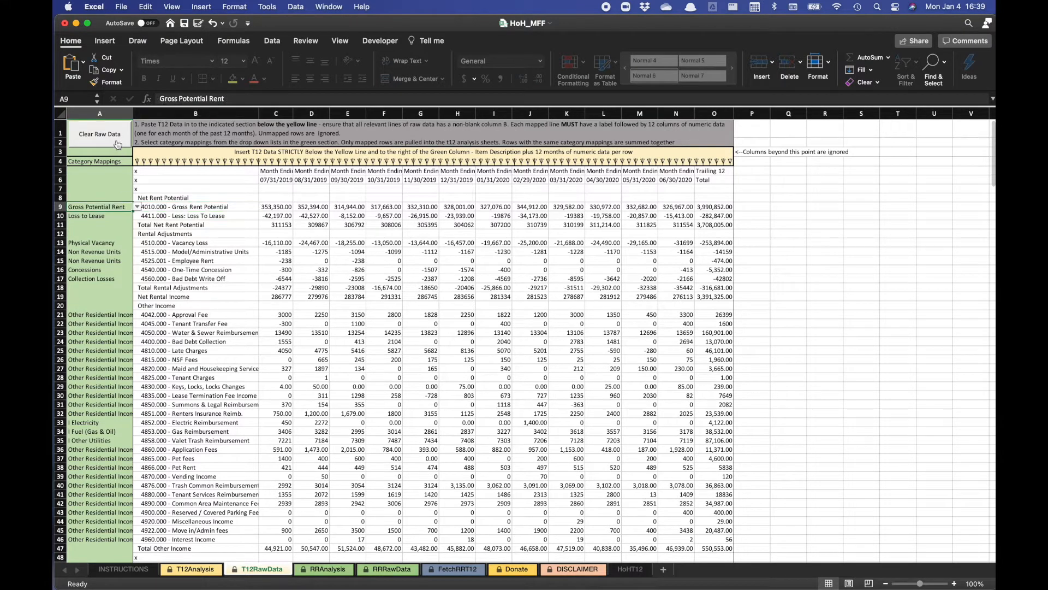
click(138, 206)
scroll(141, 249, down, 1)
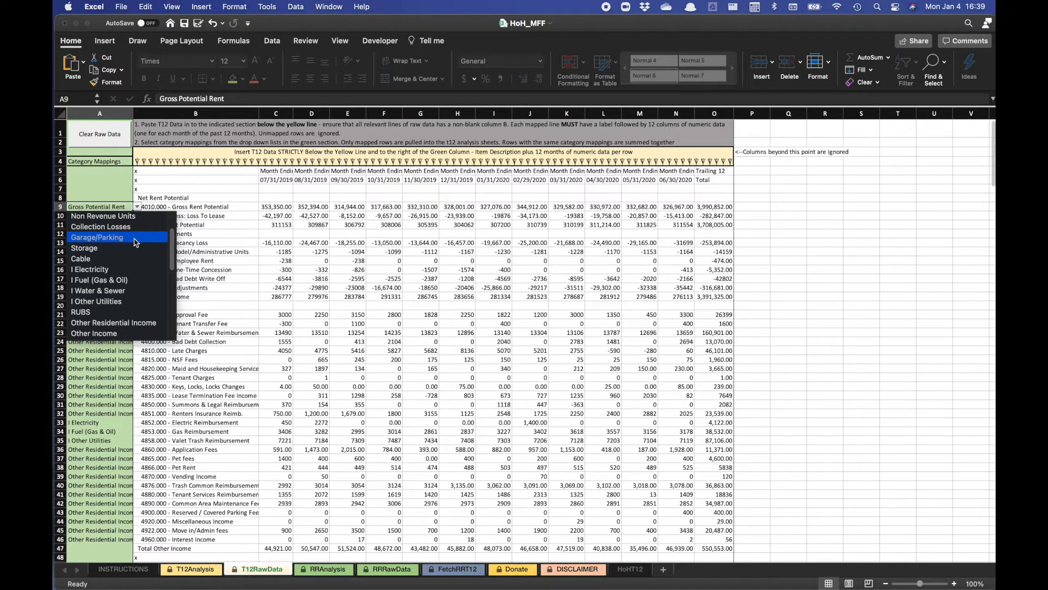
scroll(133, 273, up, 1)
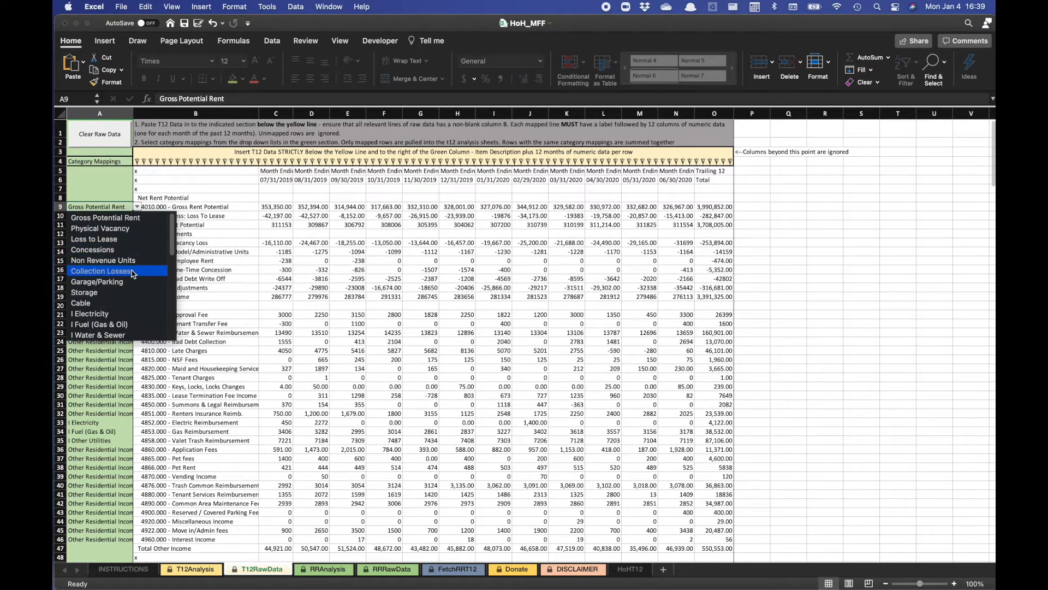
scroll(125, 241, down, 5)
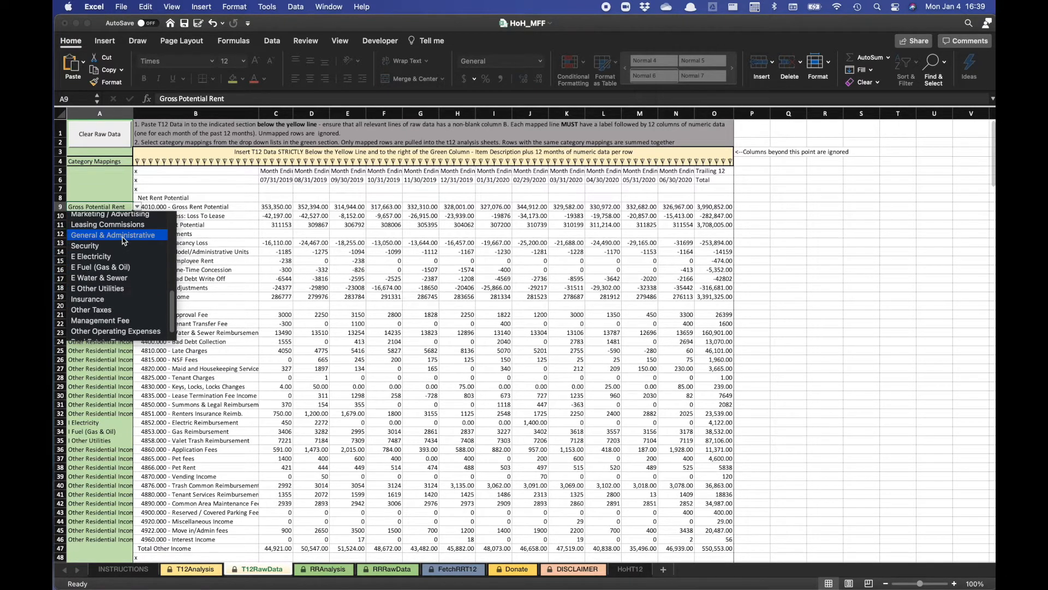
key(Escape)
Step: Compare the Gross Rent Potential and Less: Loss To Lease descriptions with the category mapping in column A
click(226, 209)
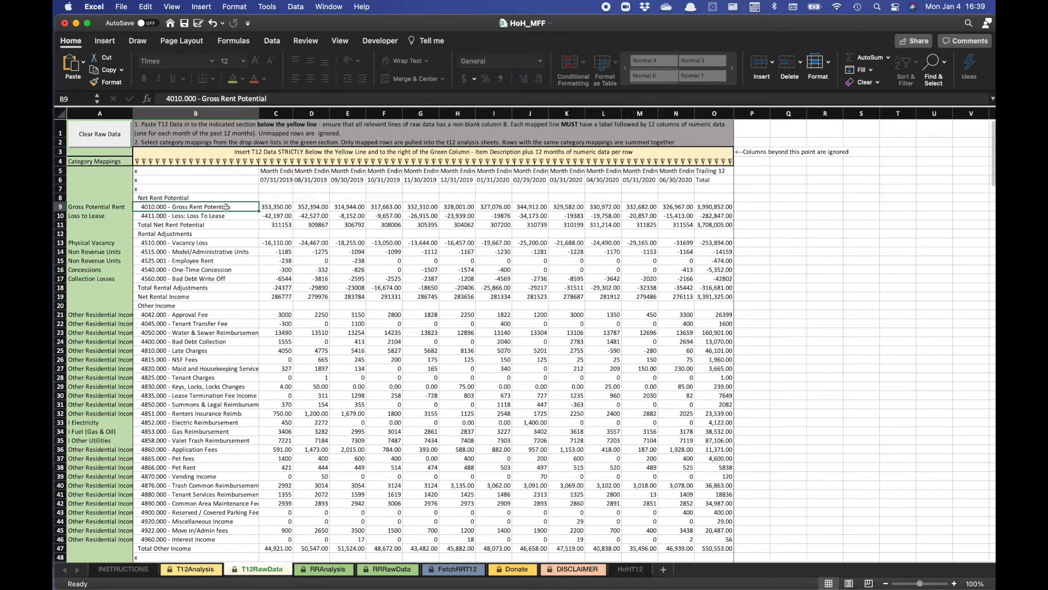
click(232, 218)
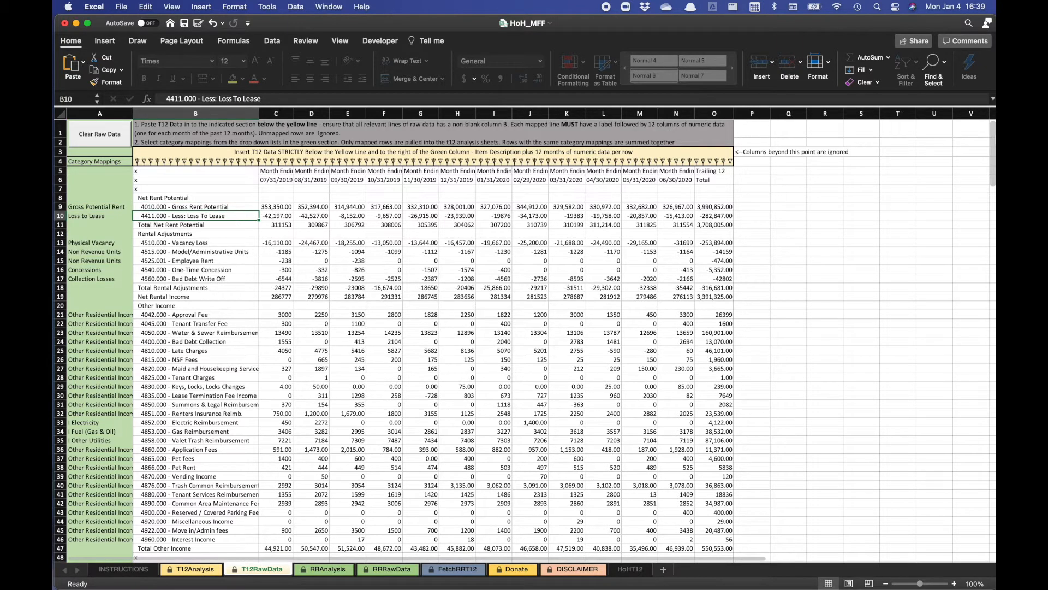
key(Down)
key(Up)
key(Up)
key(Left)
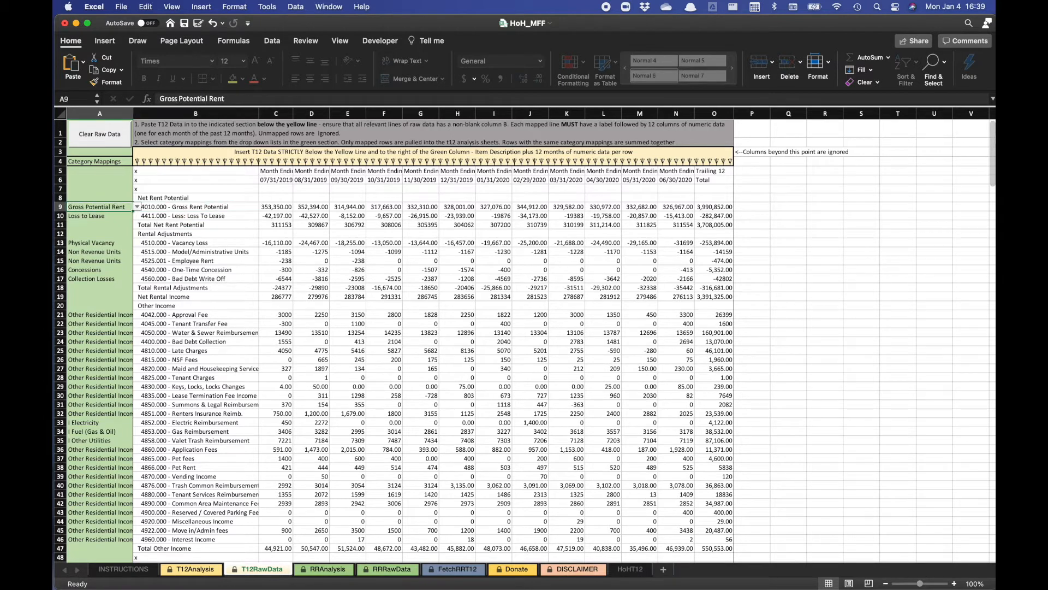
click(183, 208)
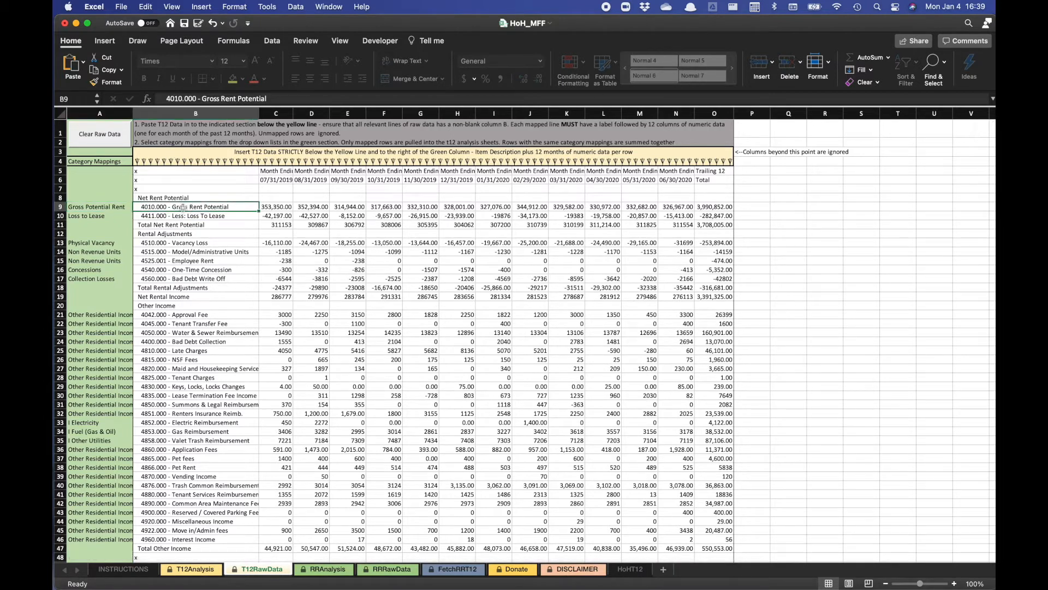
click(83, 206)
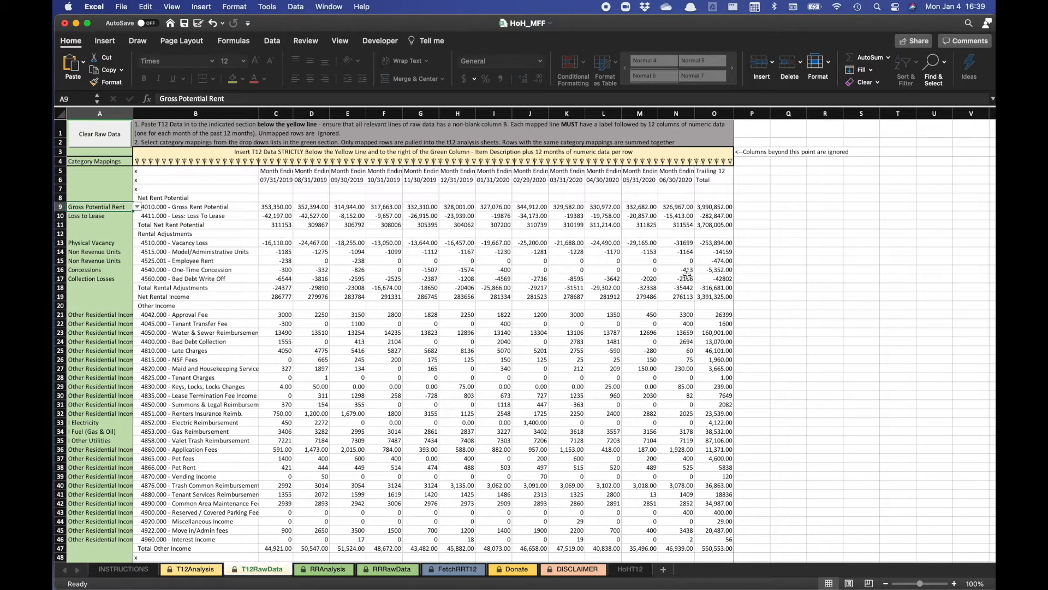
Step: Check the category mappings of the Loss To Lease, Vacancy Loss, Model/Administrative Units and Employee Rent rows against their descriptions
key(Down)
key(Right)
key(Left)
key(Down)
key(Down)
key(Down)
key(Right)
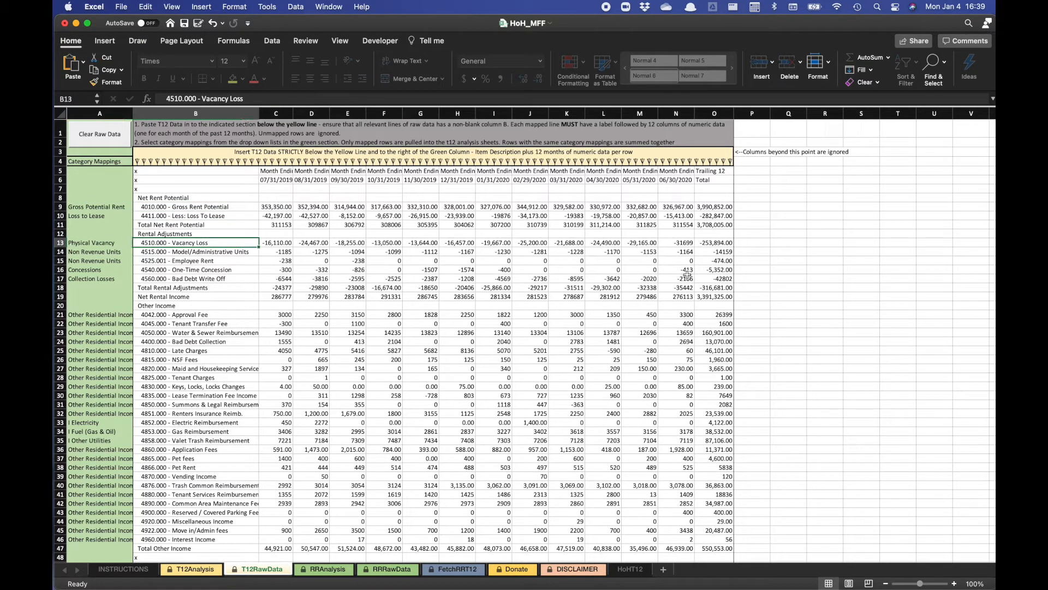
key(Left)
key(Down)
key(Right)
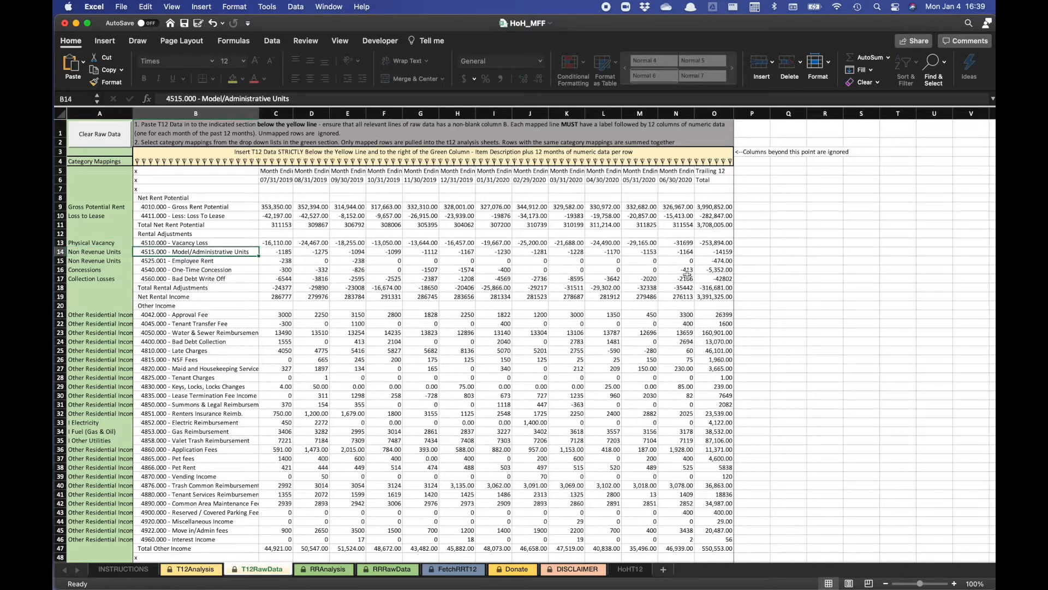
key(Down)
key(Left)
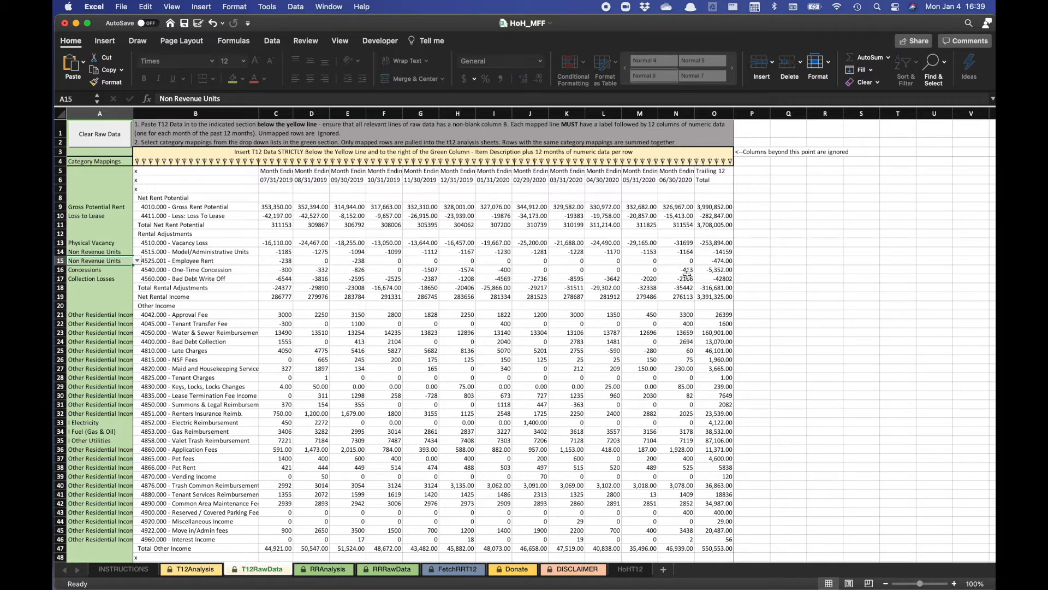
Step: Check the mappings from the One-Time Concession row through the other income items down to Renters Insurance Reimb. in row 32
key(Down)
key(Down)
key(Down)
key(Down)
key(Down)
key(Down)
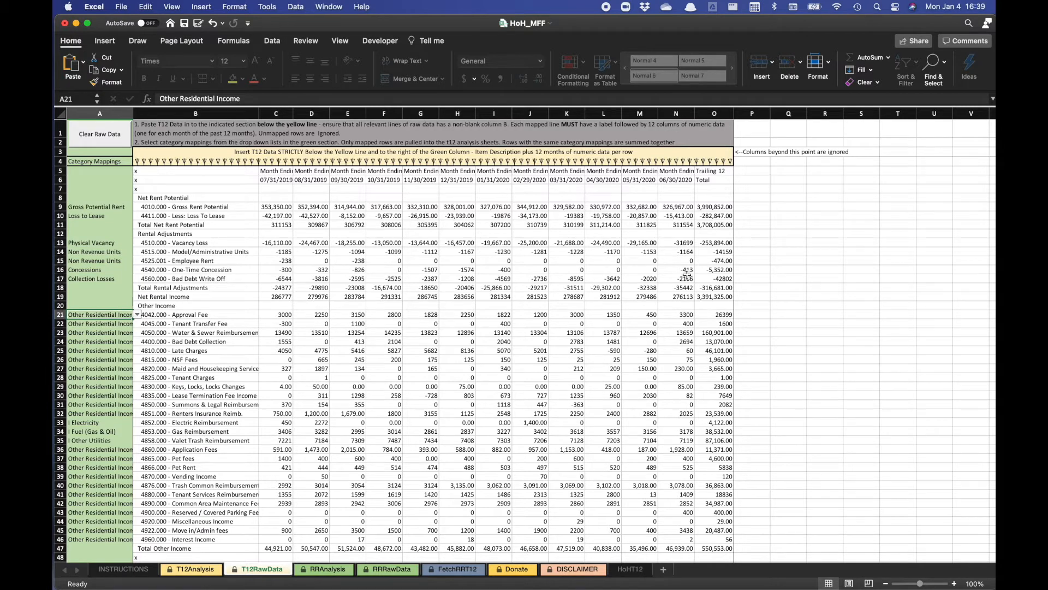
key(Right)
key(Down)
key(Down)
key(Down)
key(Down)
key(Down)
key(Down)
key(Down)
key(Down)
key(Down)
key(Down)
key(Left)
key(Down)
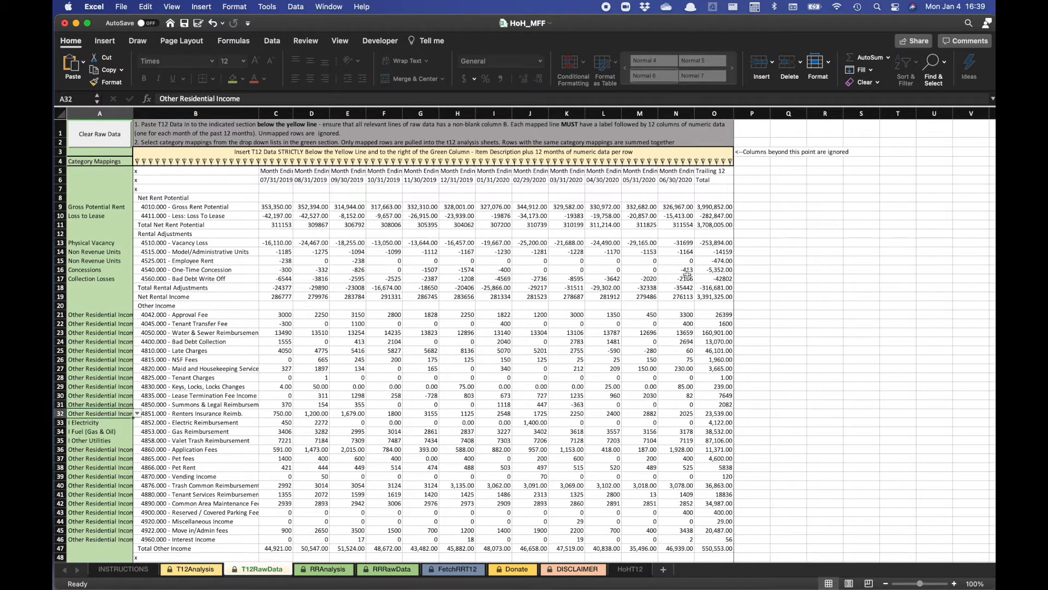
key(Right)
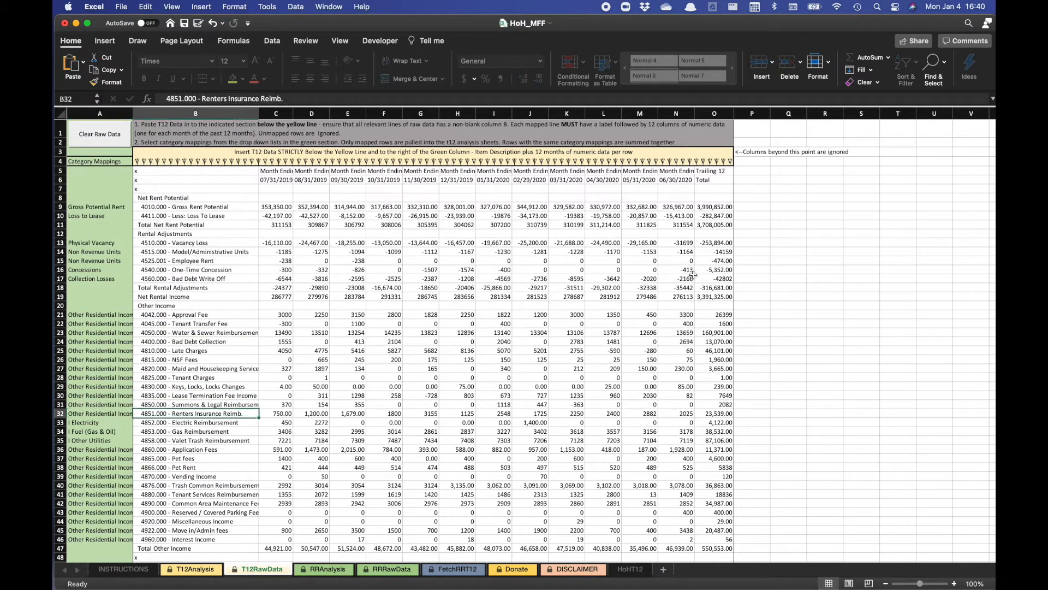
Step: Review the category mappings from other income through payroll, maintenance, utilities and leasing, and return to the Total Rental Adjustments row
scroll(524, 239, down, 10)
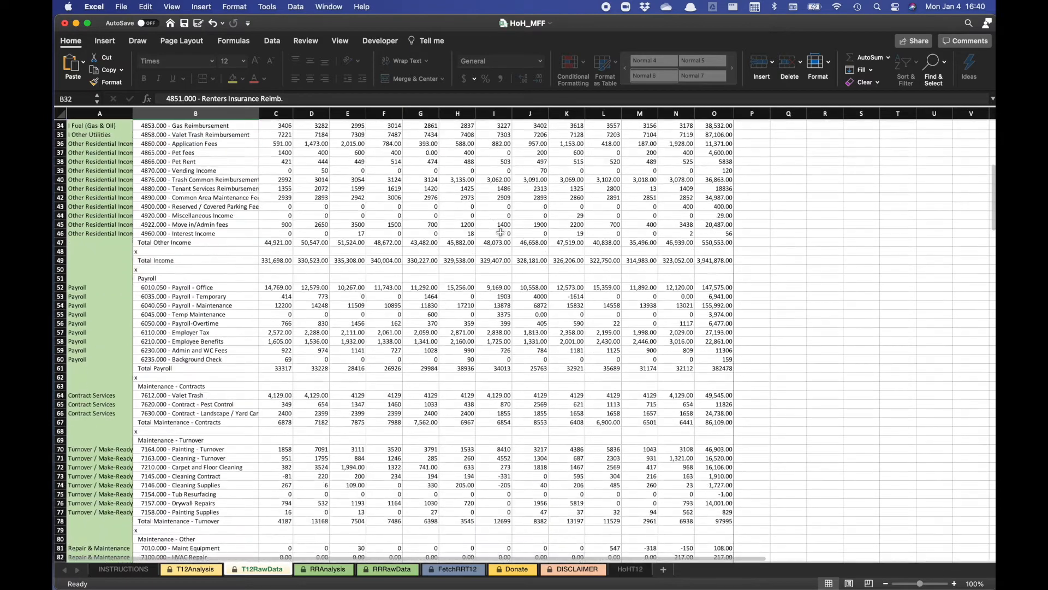
scroll(501, 232, down, 8)
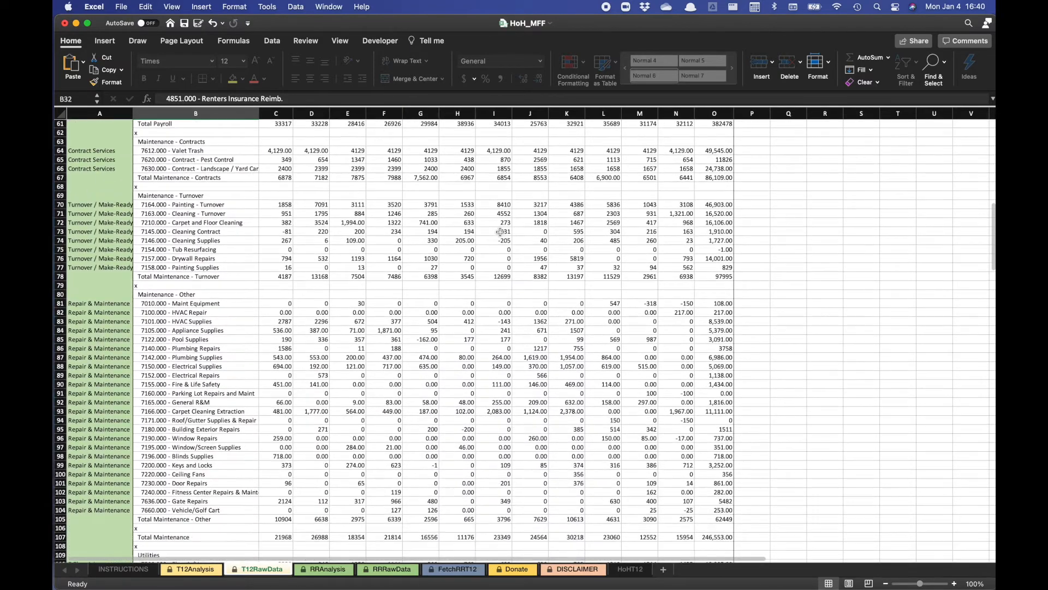
scroll(239, 317, down, 4)
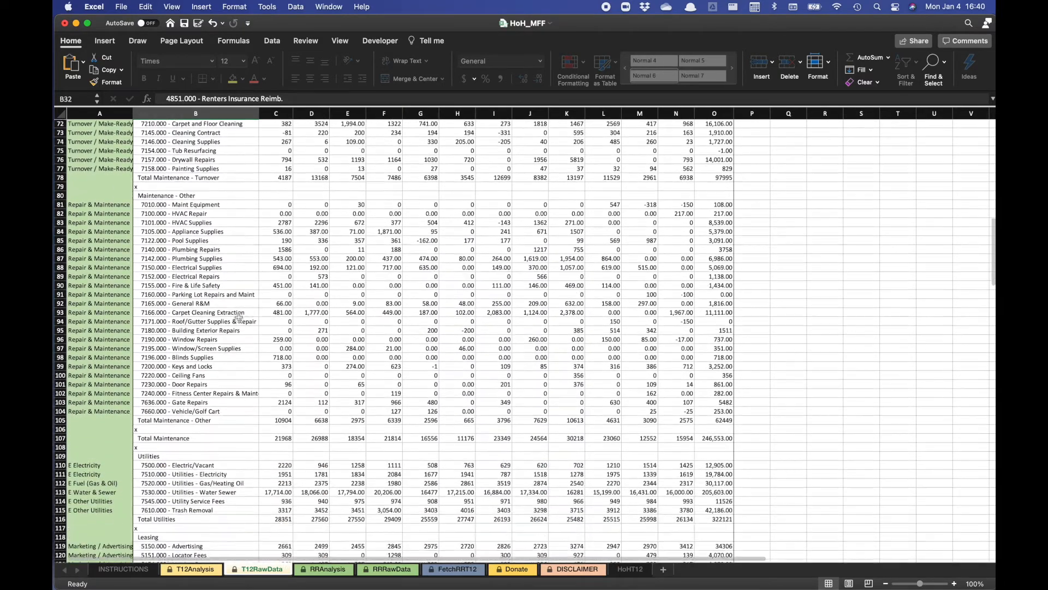
scroll(239, 317, down, 2)
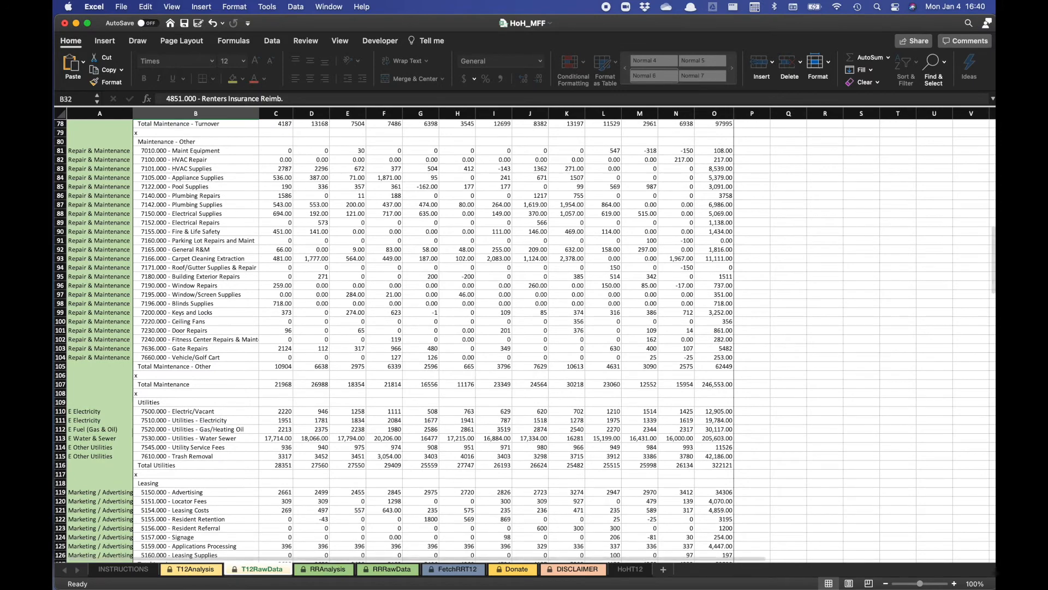
scroll(247, 201, up, 1)
scroll(248, 200, up, 6)
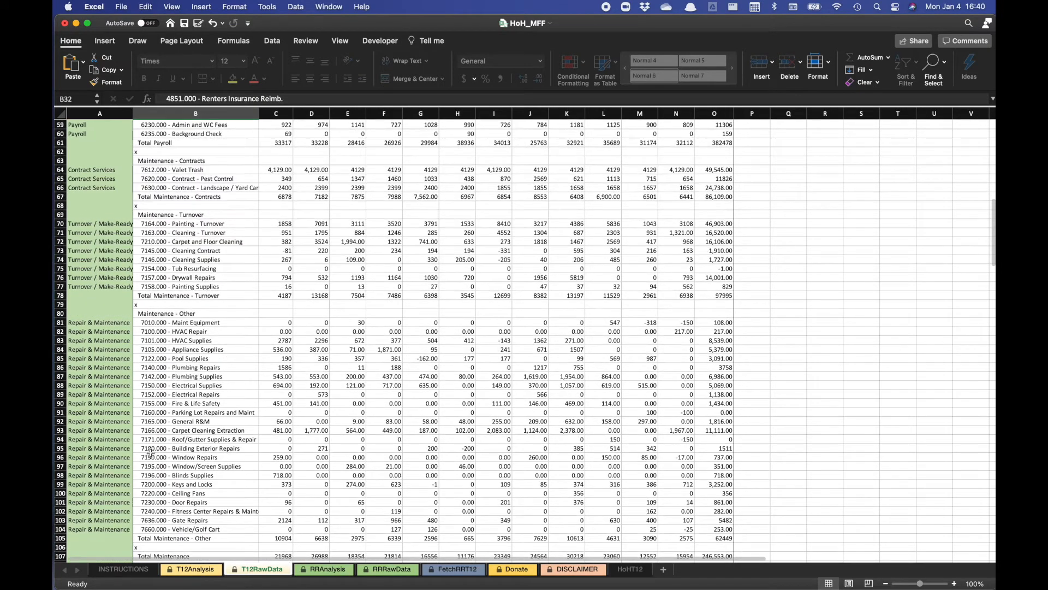
scroll(348, 314, up, 15)
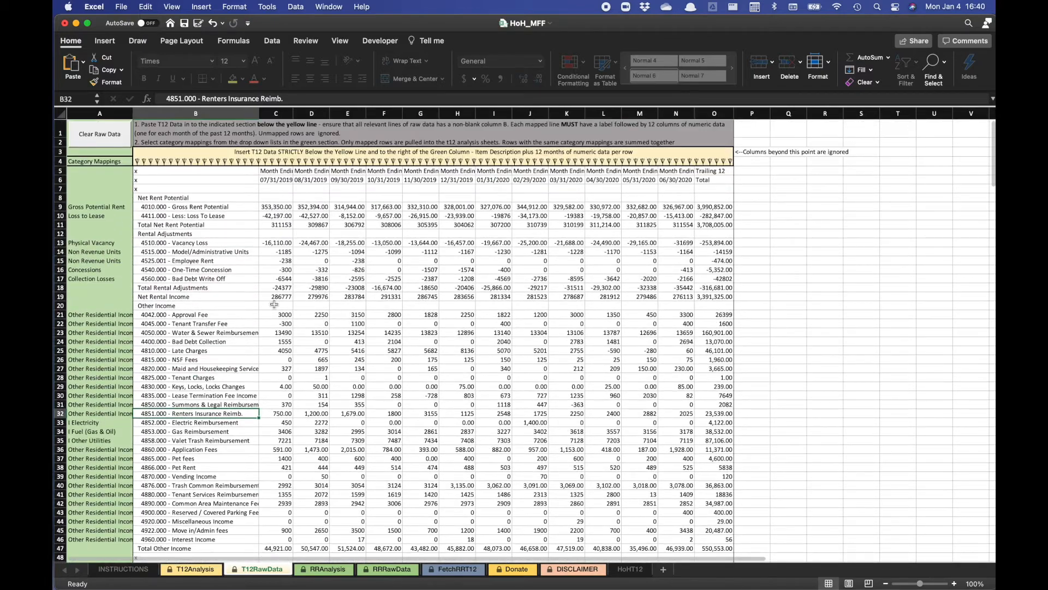
scroll(227, 217, down, 1)
scroll(228, 216, down, 4)
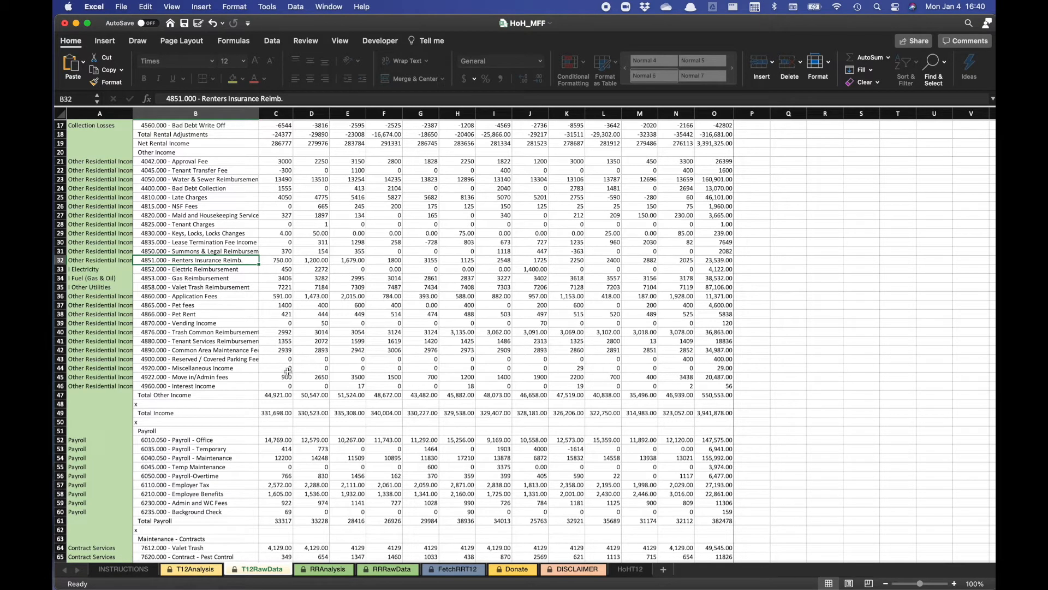
scroll(240, 313, down, 3)
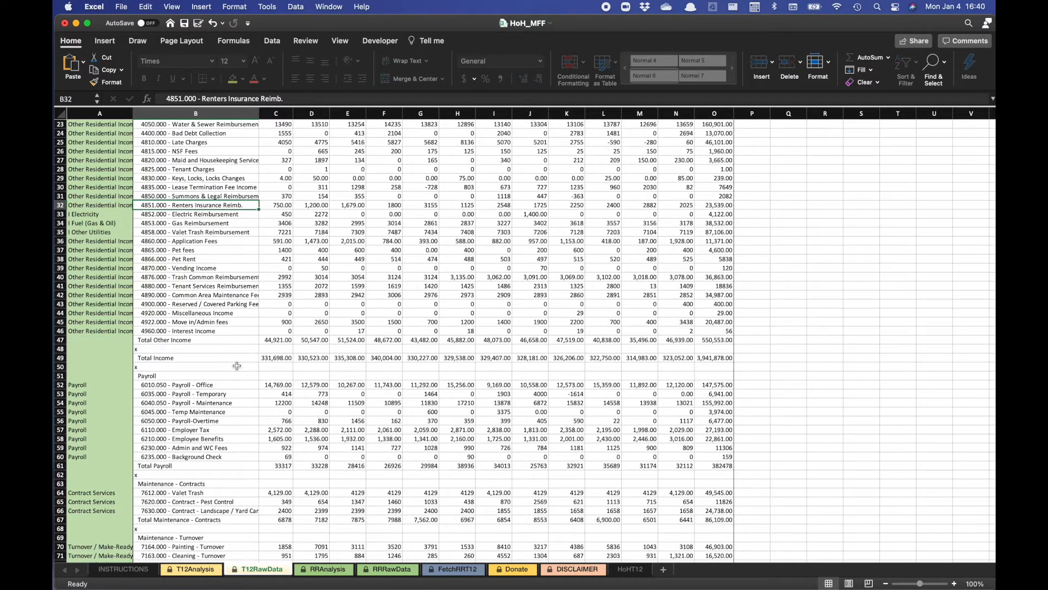
scroll(237, 365, up, 10)
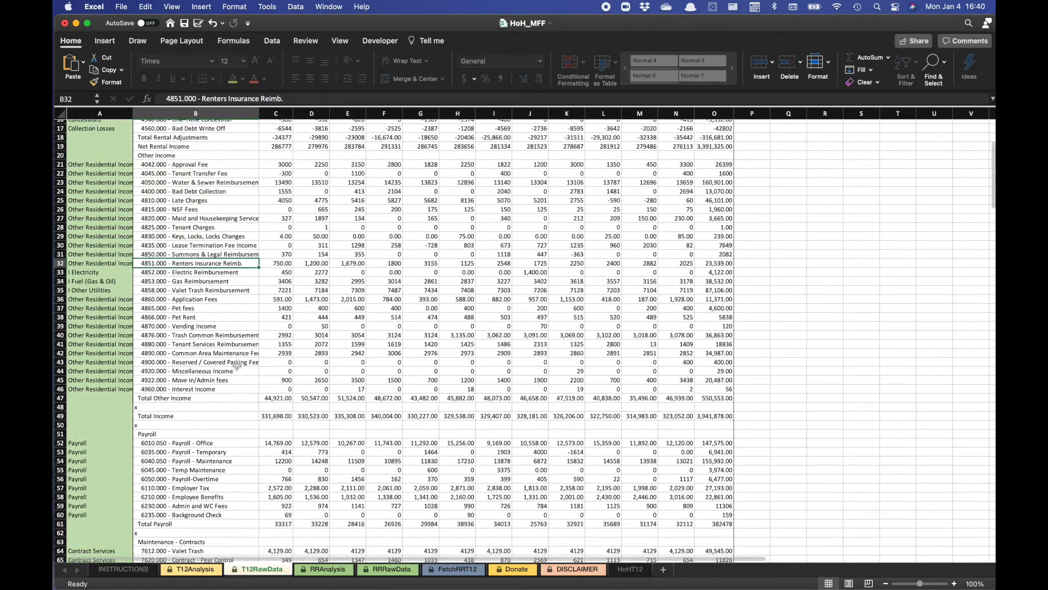
click(243, 289)
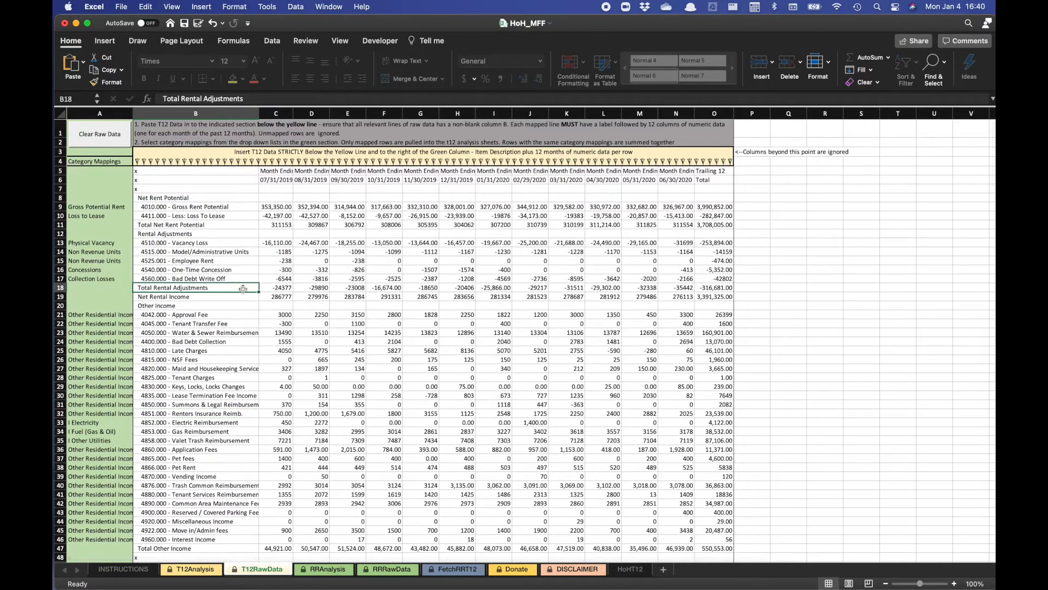
key(Down)
key(Down)
key(Down)
key(Down)
key(Down)
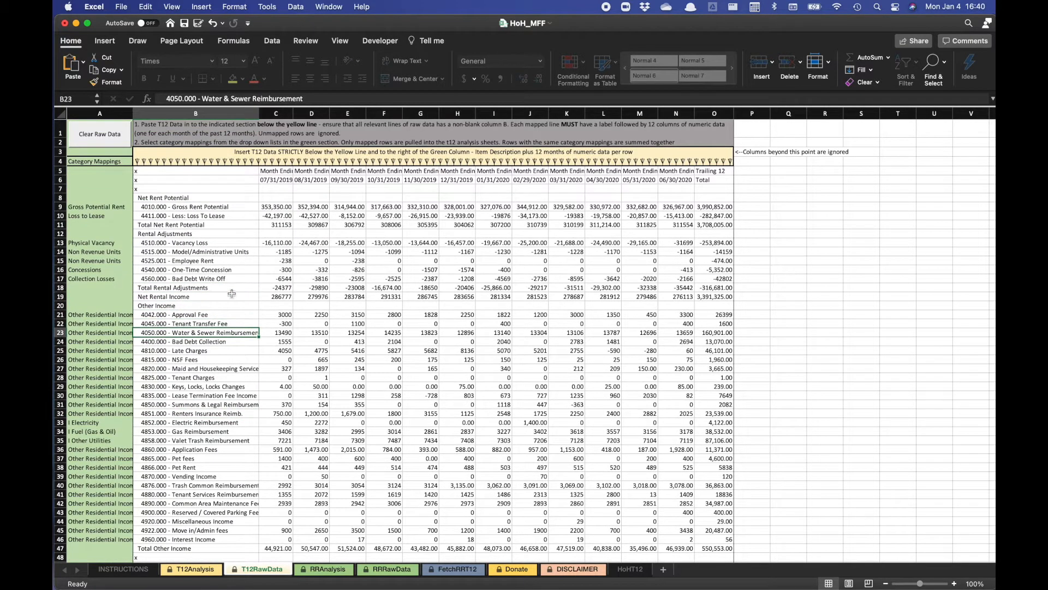
Step: Pull the mapped T12RawData figures into the T12Analysis sheet and highlight the category labels from Rental Income through Other Residential Income
click(189, 569)
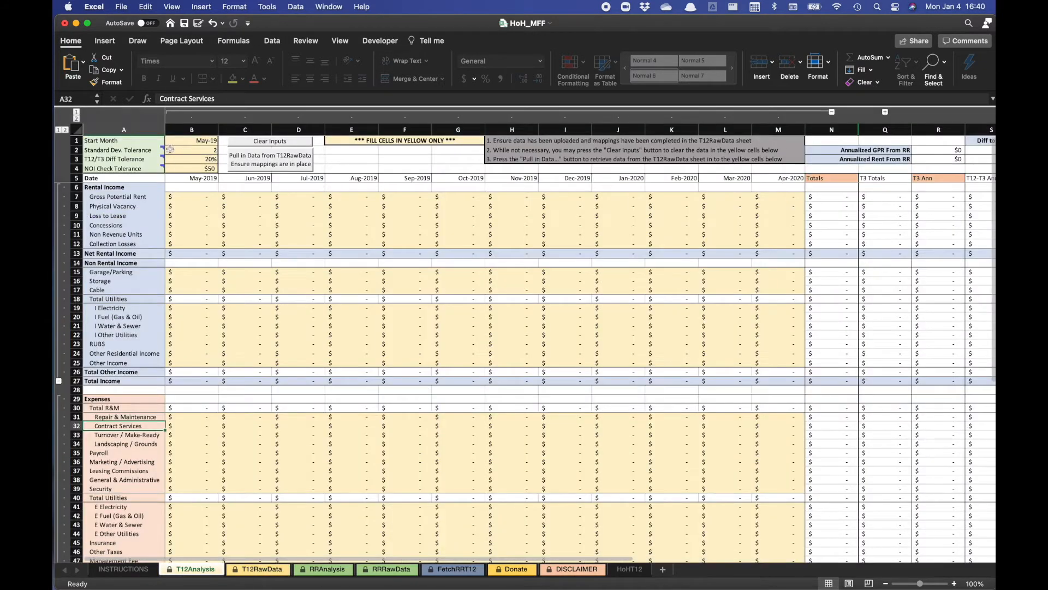
click(289, 169)
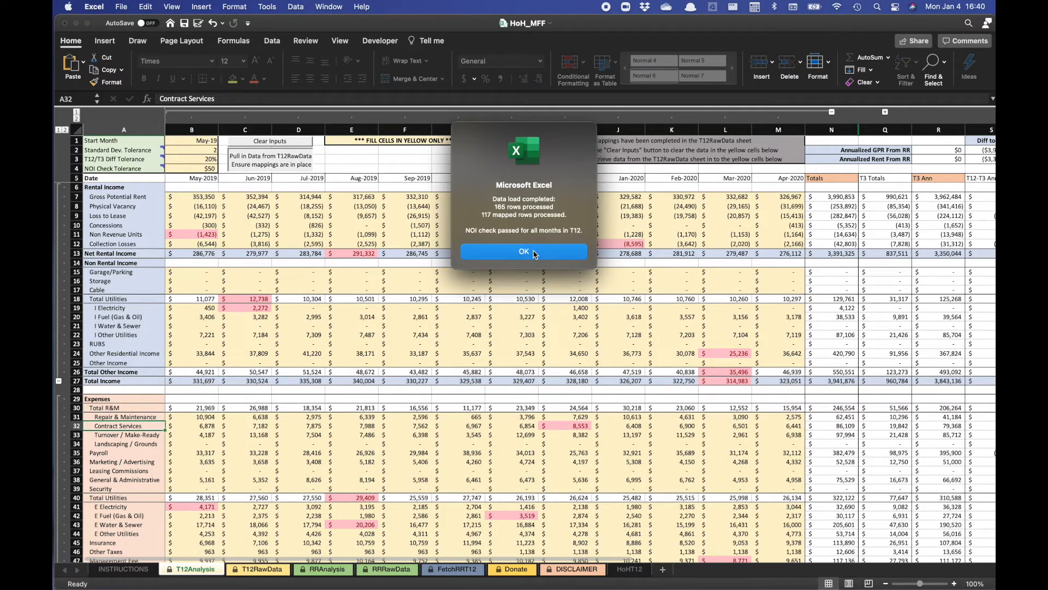
click(523, 251)
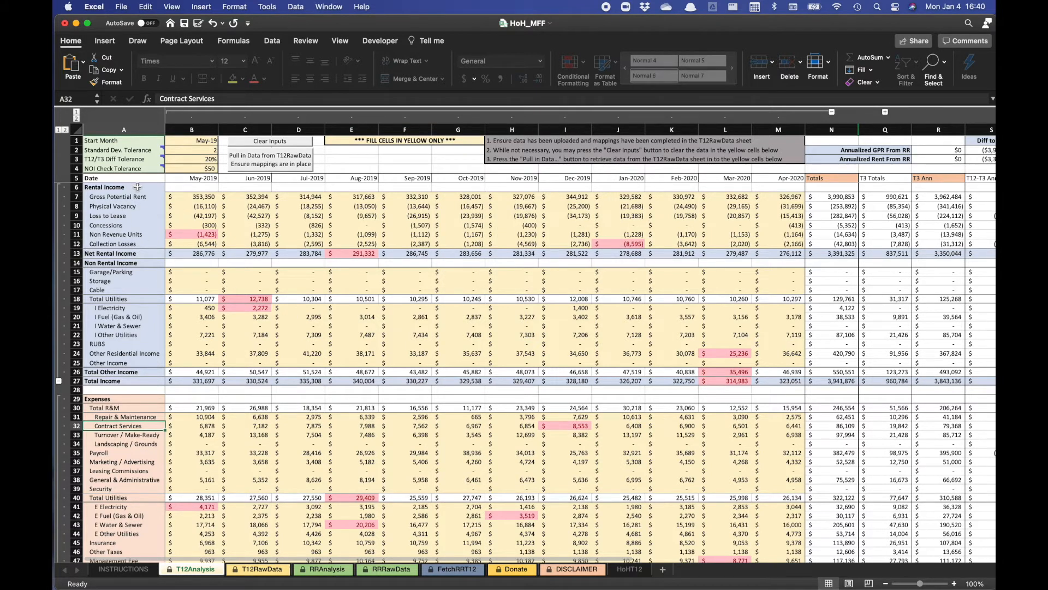
drag(136, 187, 142, 354)
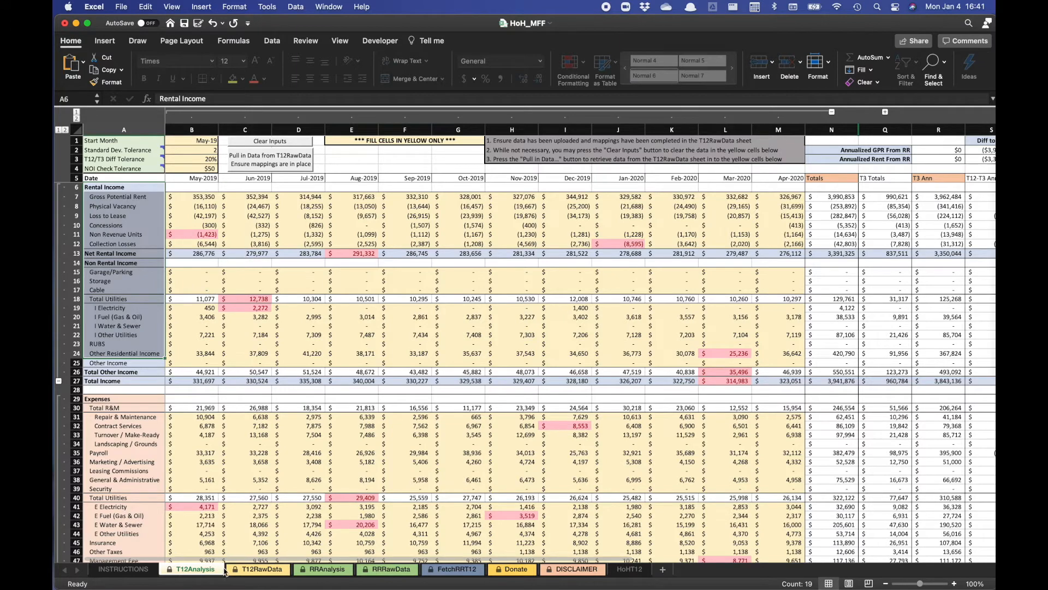
Step: Look up the first reporting month in T12RawData and set the Start Month in T12Analysis to Jul-2019
click(257, 570)
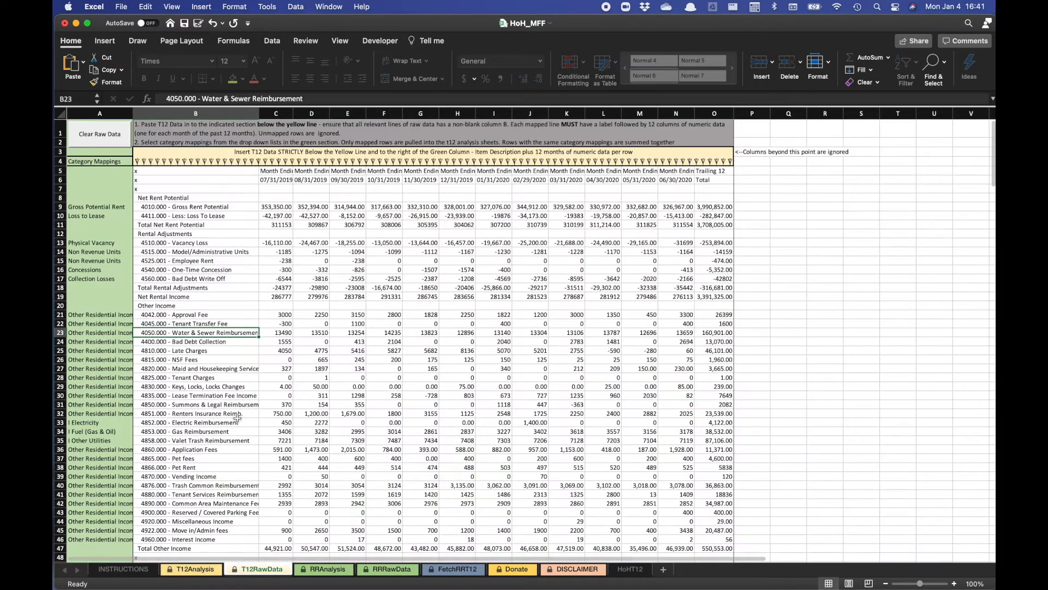
click(272, 180)
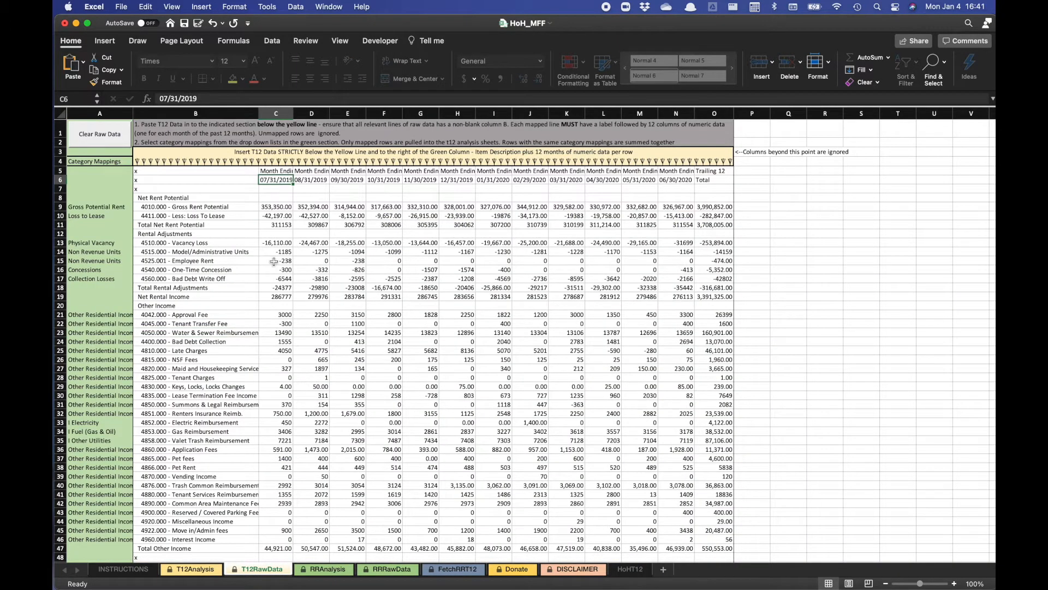
click(195, 570)
click(193, 142)
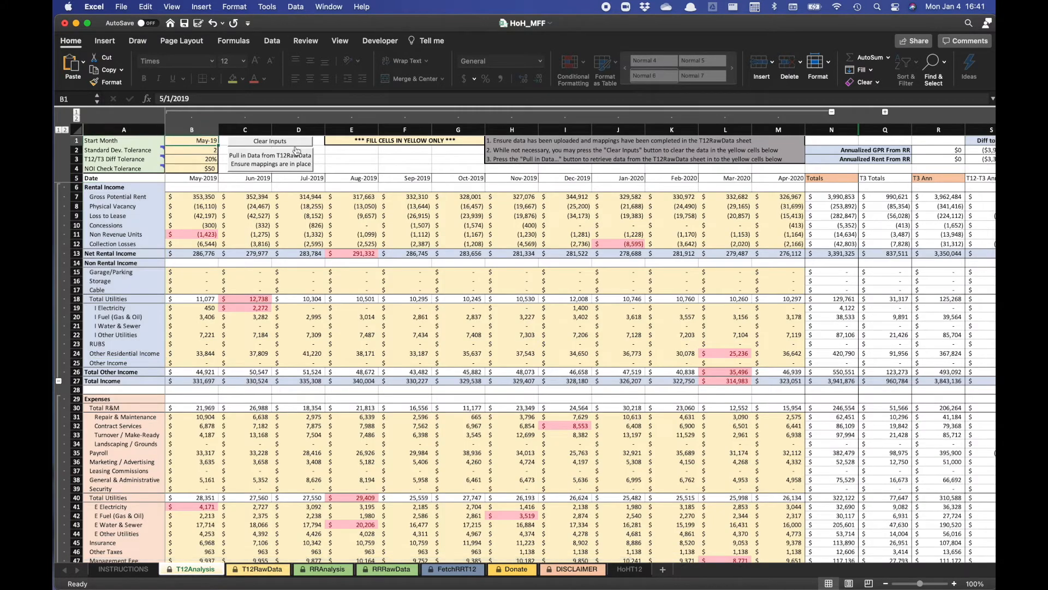
text(Jul-2019)
key(Return)
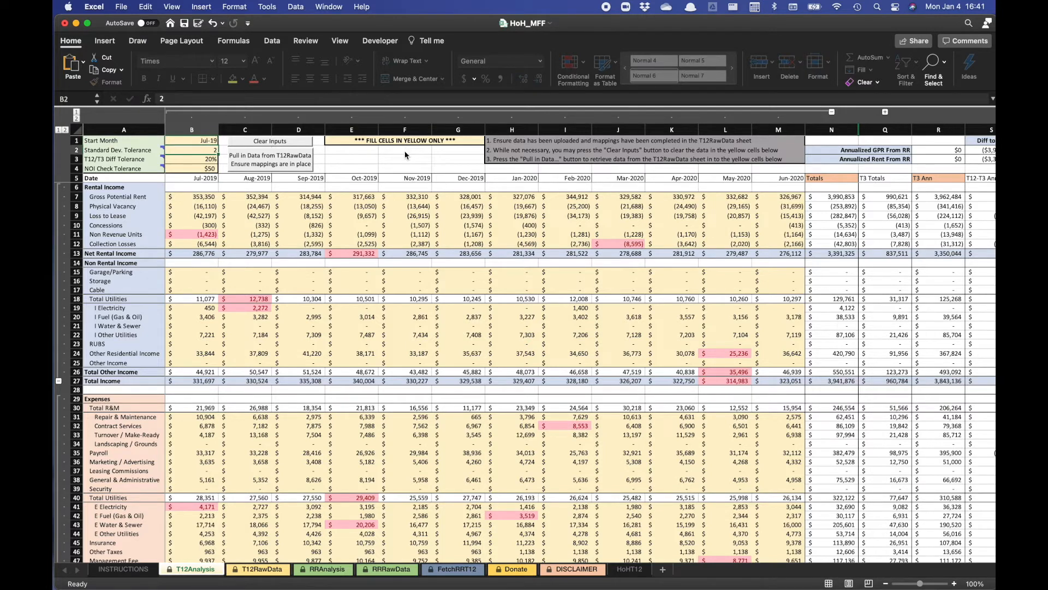
Step: Check the month headers in row 5 of the T12Analysis sheet, starting from July 2019
key(Down)
key(Down)
key(Down)
key(Right)
key(Right)
key(Right)
key(Right)
key(Left)
key(Left)
key(Left)
key(Left)
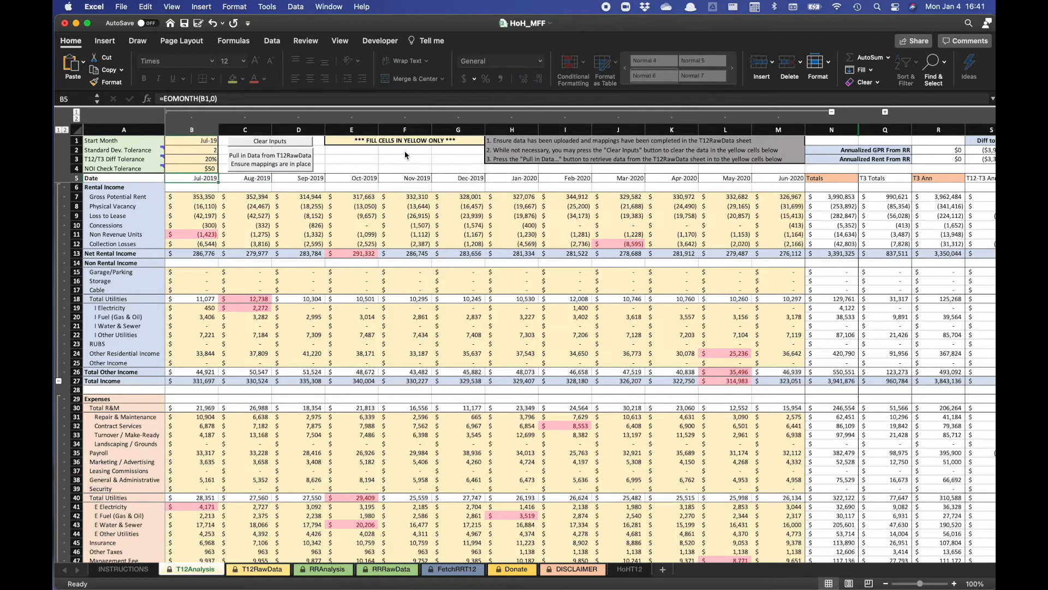
Step: Examine the Non Revenue Units row across the months and the highlighted March 2020 figure in Collection Losses
key(Down)
key(Down)
key(Down)
key(Down)
key(Down)
key(Down)
key(Right)
key(Right)
key(Right)
key(Right)
key(Right)
key(Right)
key(Right)
key(Right)
key(Right)
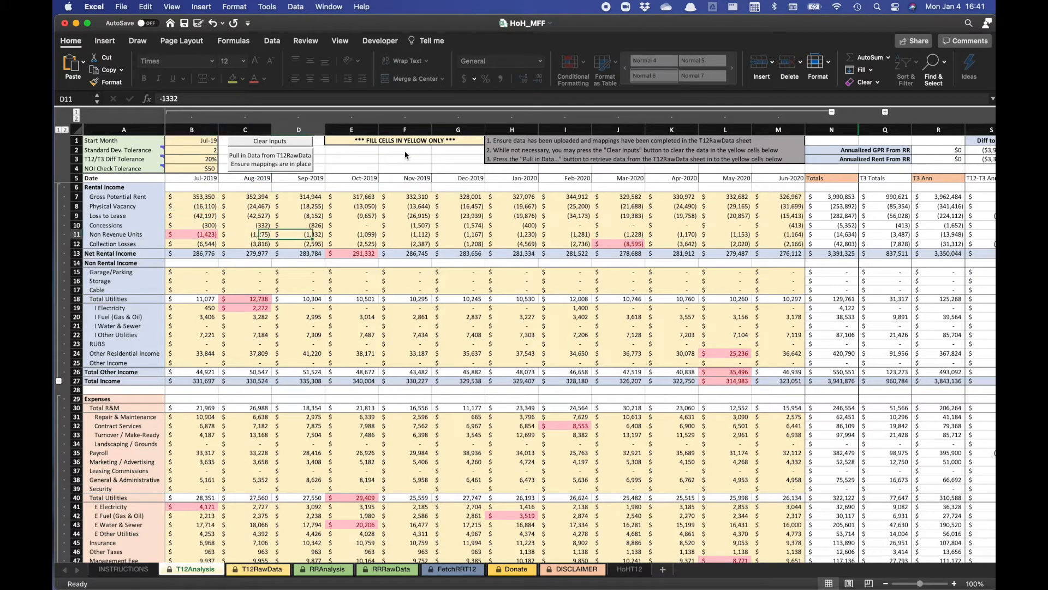
key(Down)
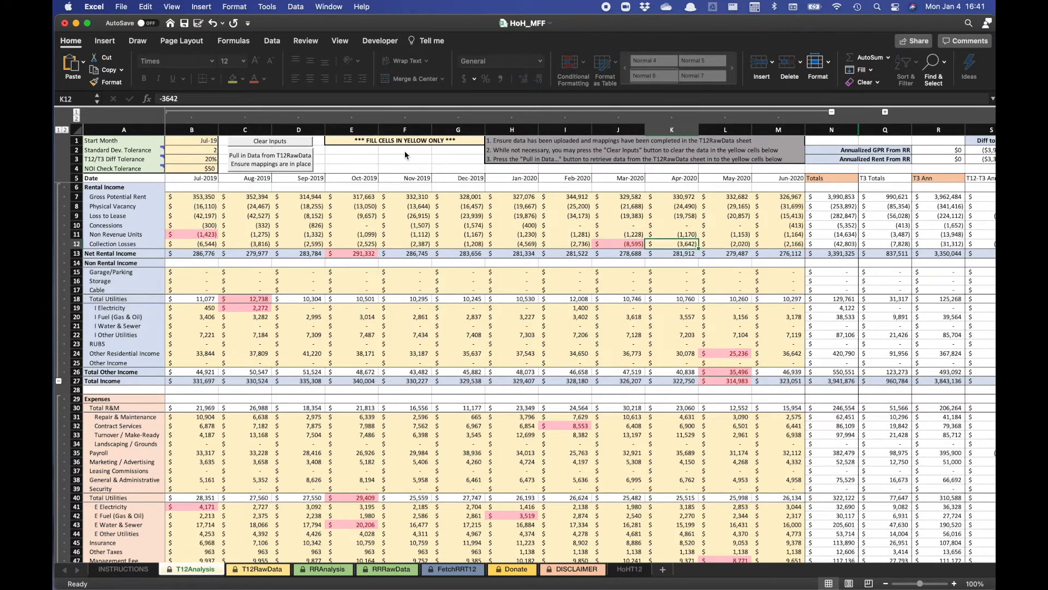
key(Left)
Step: Examine the Total Utilities income for the first months, focusing on the highlighted August 2019 figure
key(Down)
key(Down)
key(Down)
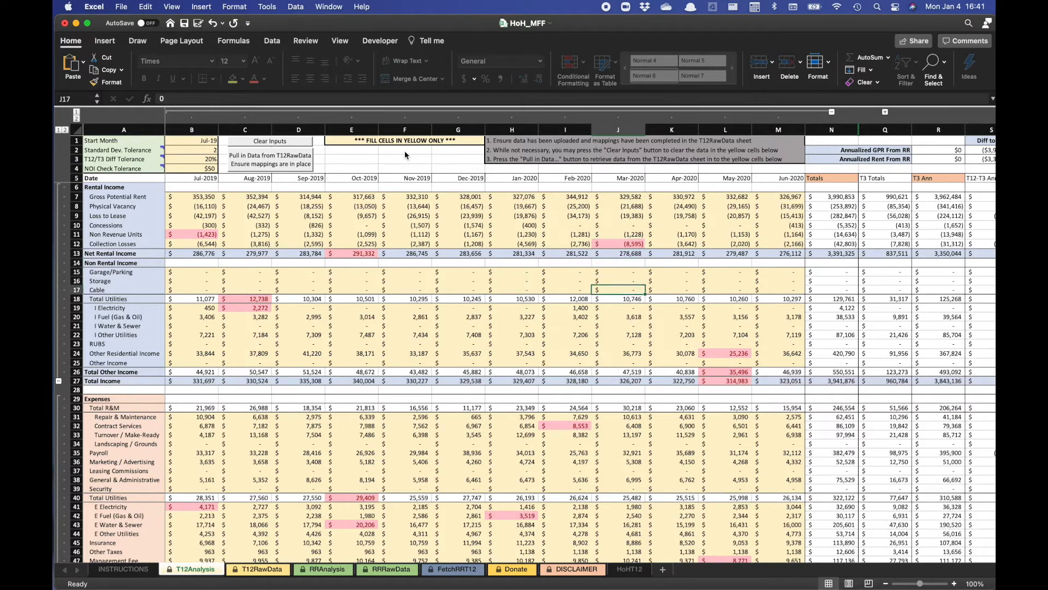
key(Left)
key(Left)
key(Left)
key(Left)
key(Left)
key(Left)
key(Left)
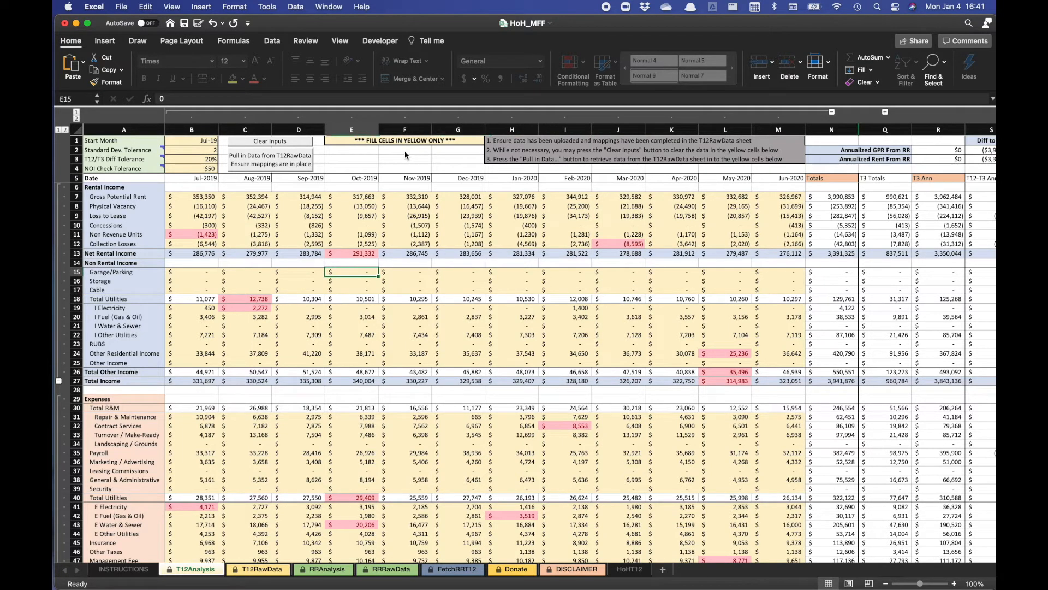
key(Down)
key(Down)
key(Down)
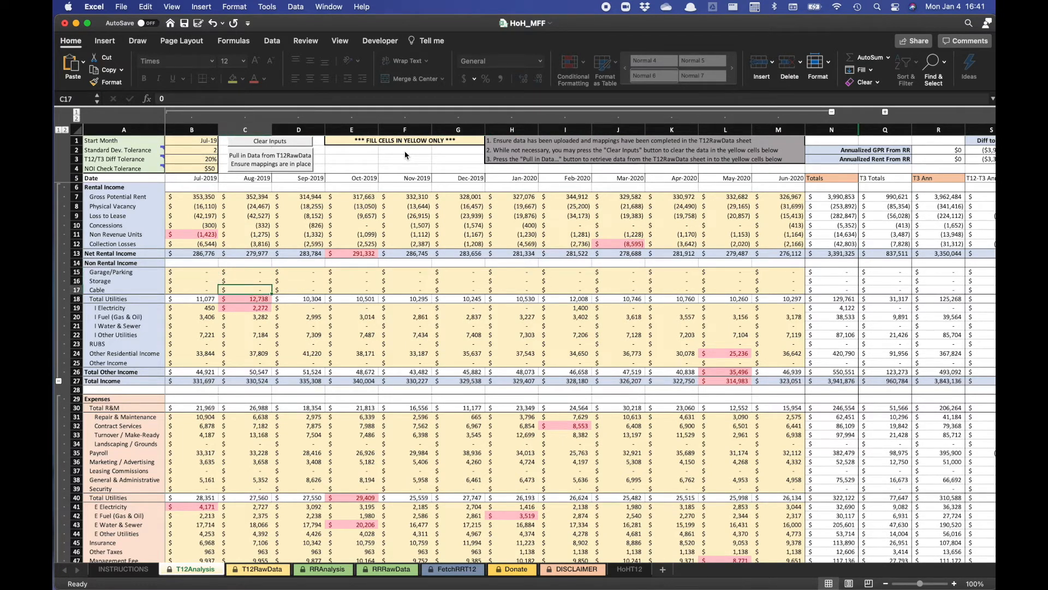
key(Left)
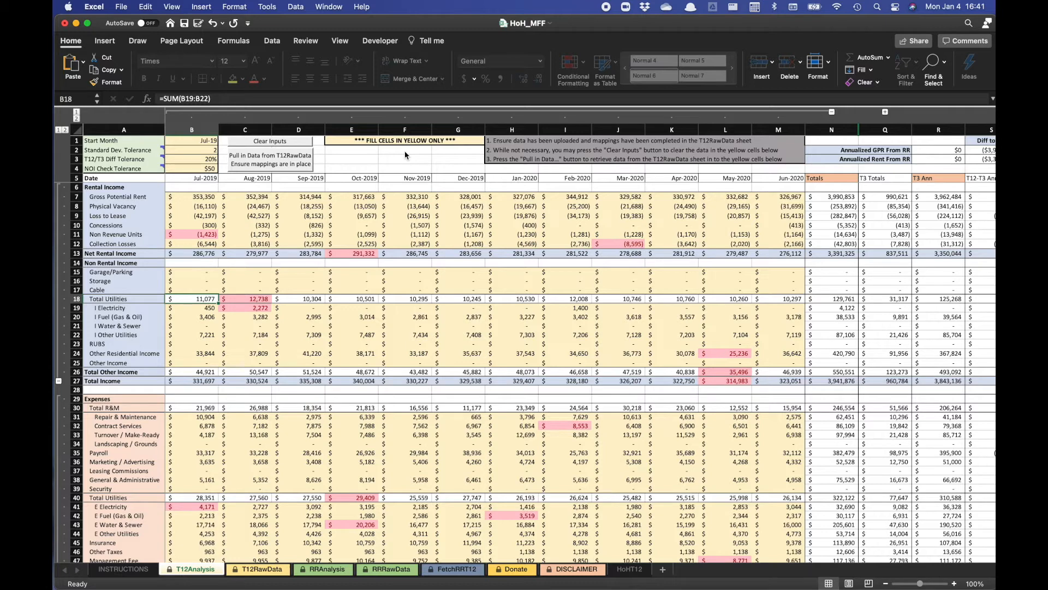
key(Right)
key(Right)
key(Right)
key(Left)
key(Left)
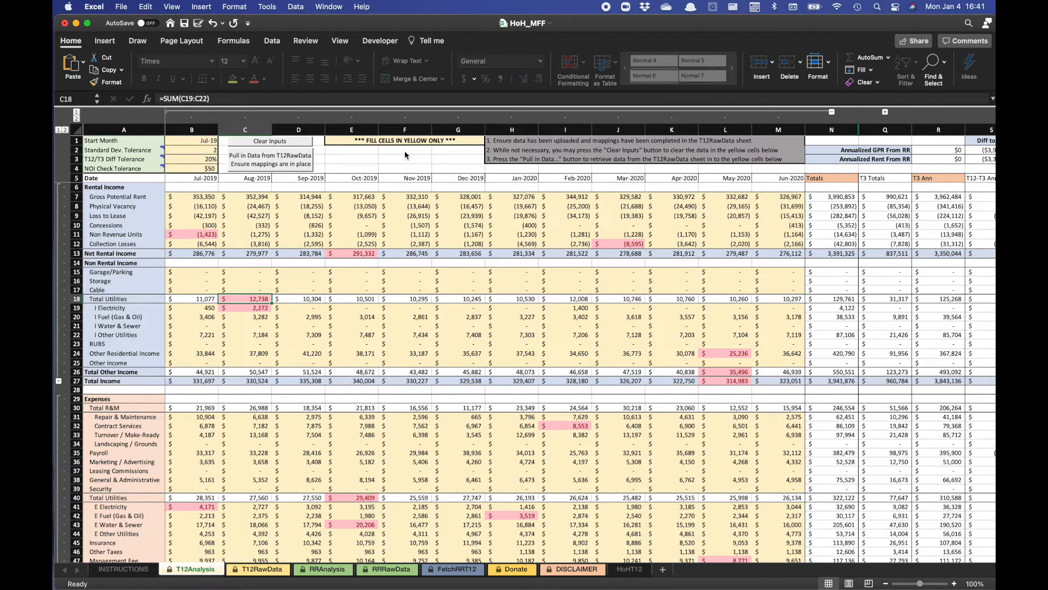
click(210, 150)
key(Down)
key(Up)
key(Up)
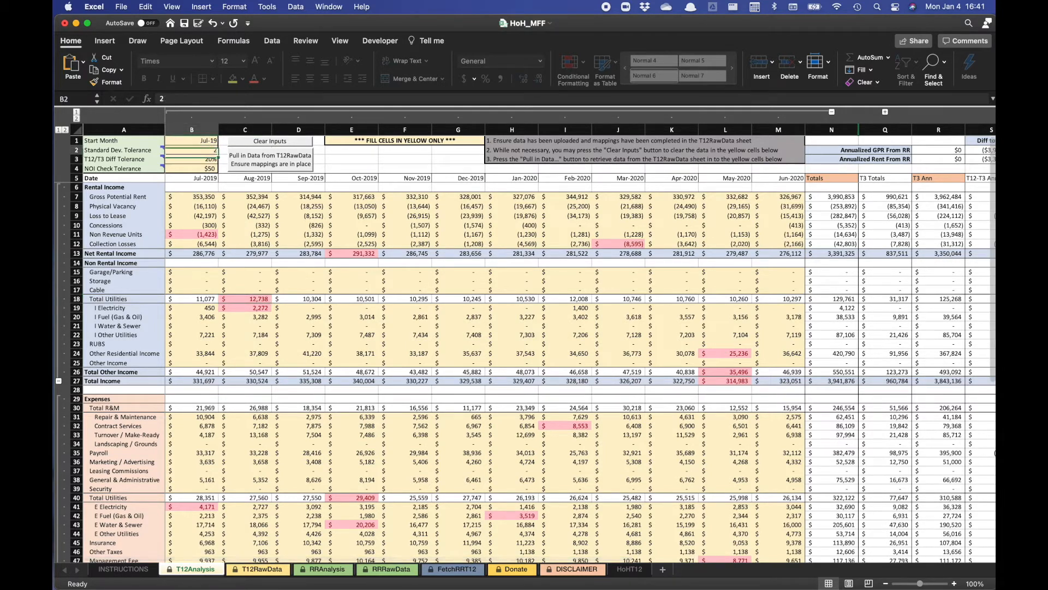
text(1.2)
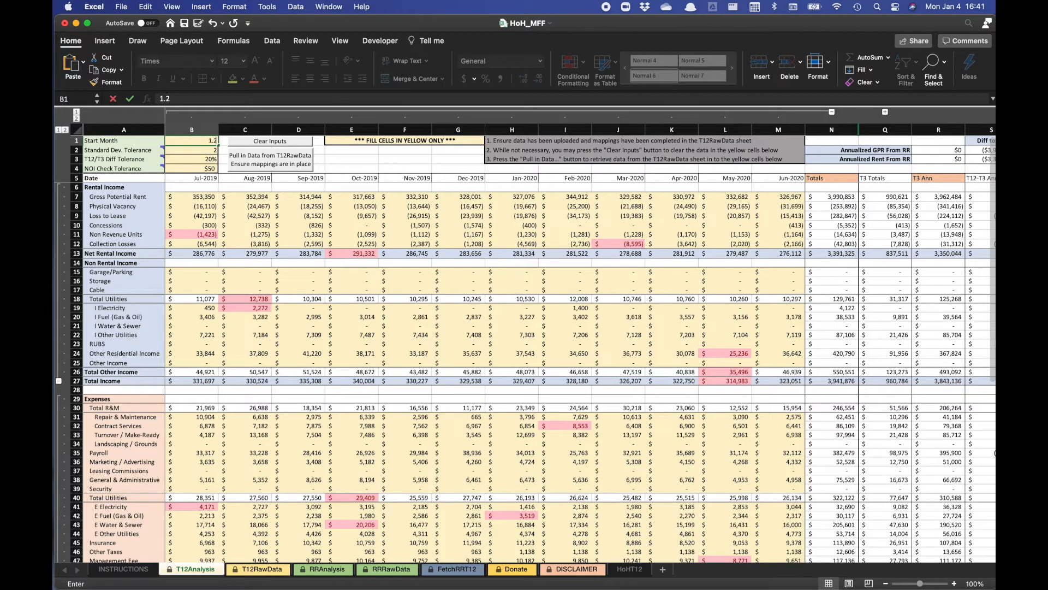
text(5)
key(Return)
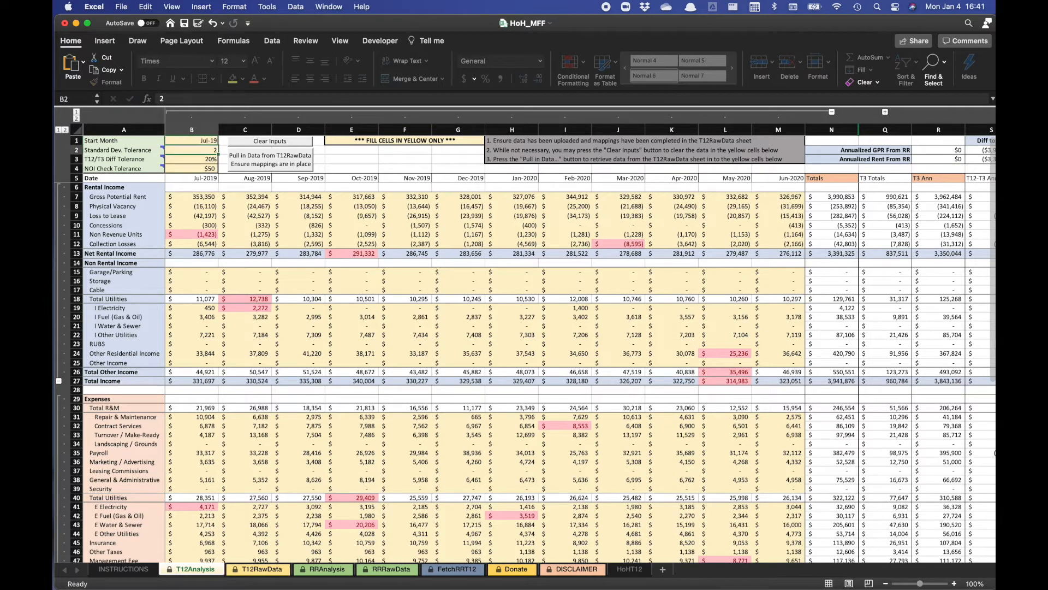
Step: Set the Standard Dev. Tolerance to 1.25
text(125)
key(BackSpace)
key(BackSpace)
text(.2)
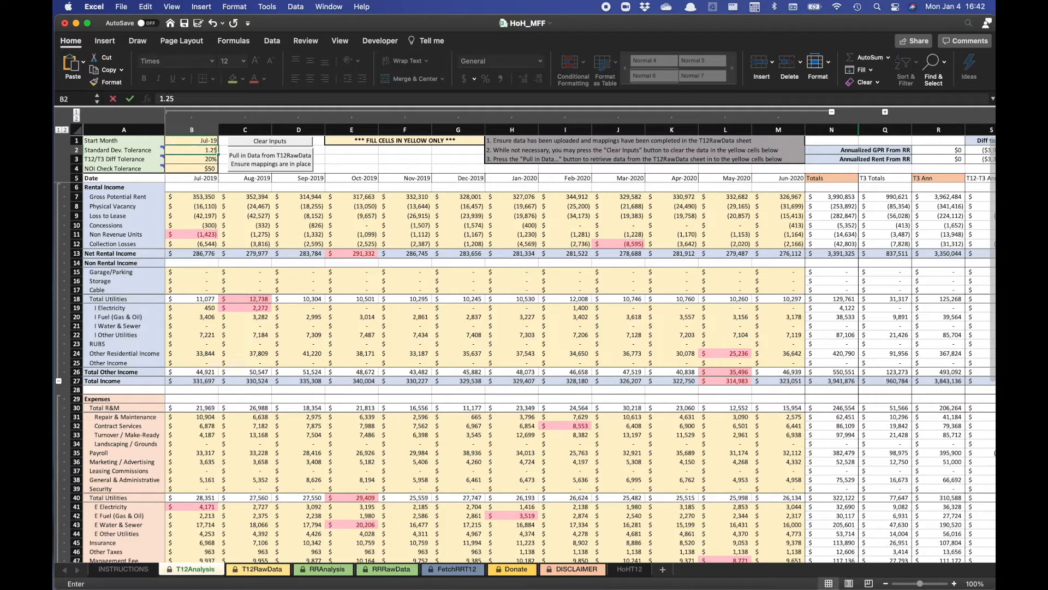
text(5)
key(Return)
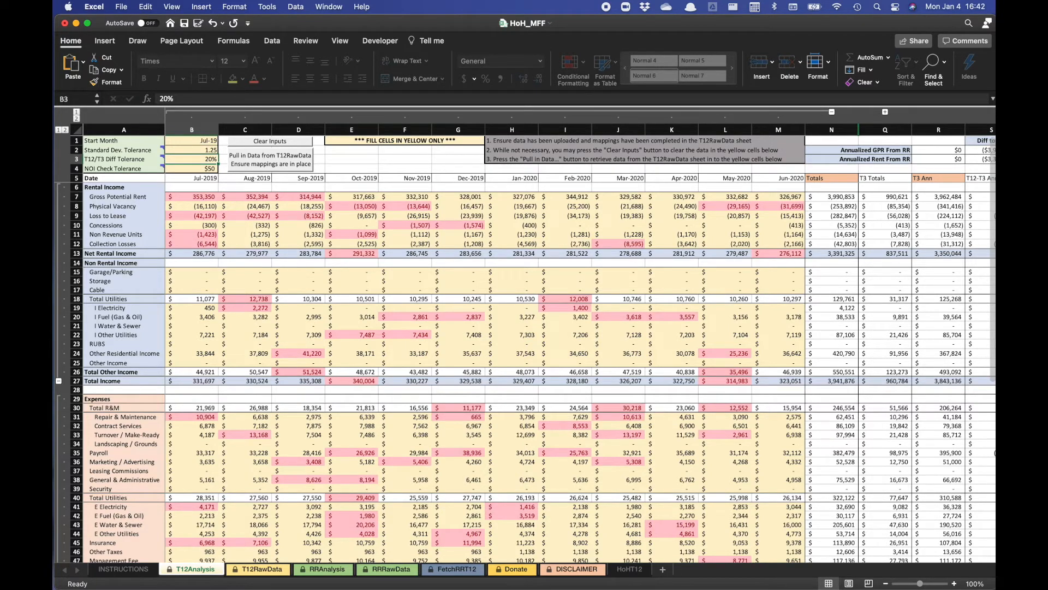
Step: Set the Standard Dev. Tolerance back to 2
click(196, 149)
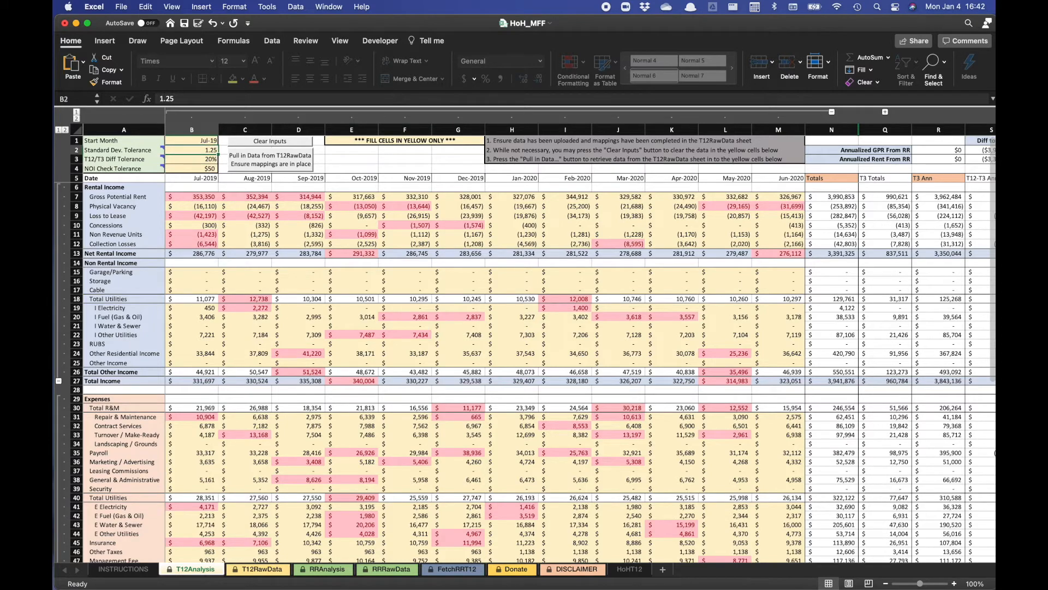
text(2)
key(Return)
Step: Compare the highlighted December 2019 Real Estate Taxes figure with the months before and after it
scroll(842, 511, down, 3)
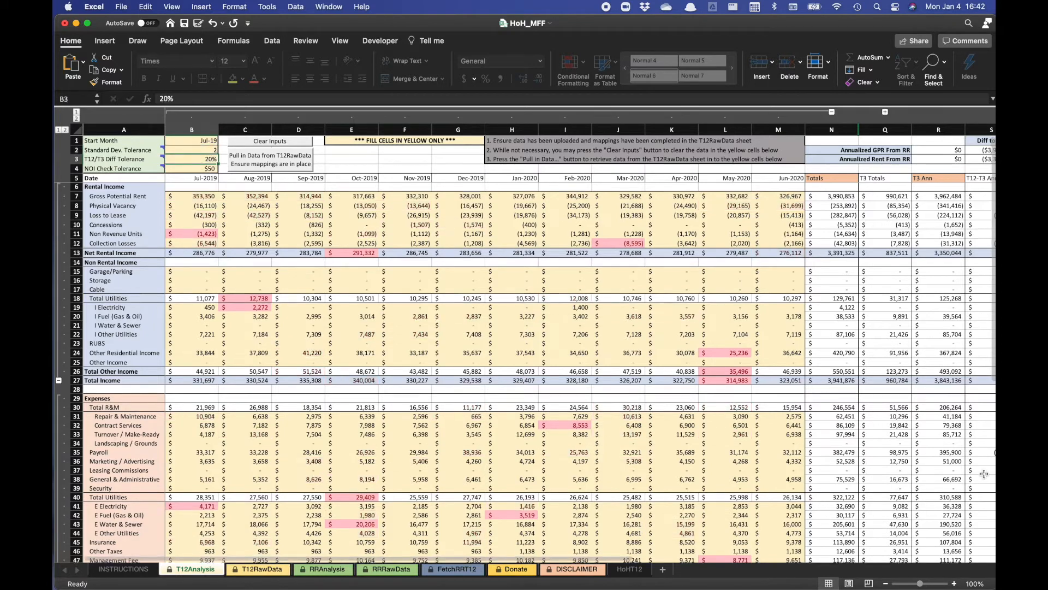
scroll(842, 512, down, 3)
click(471, 477)
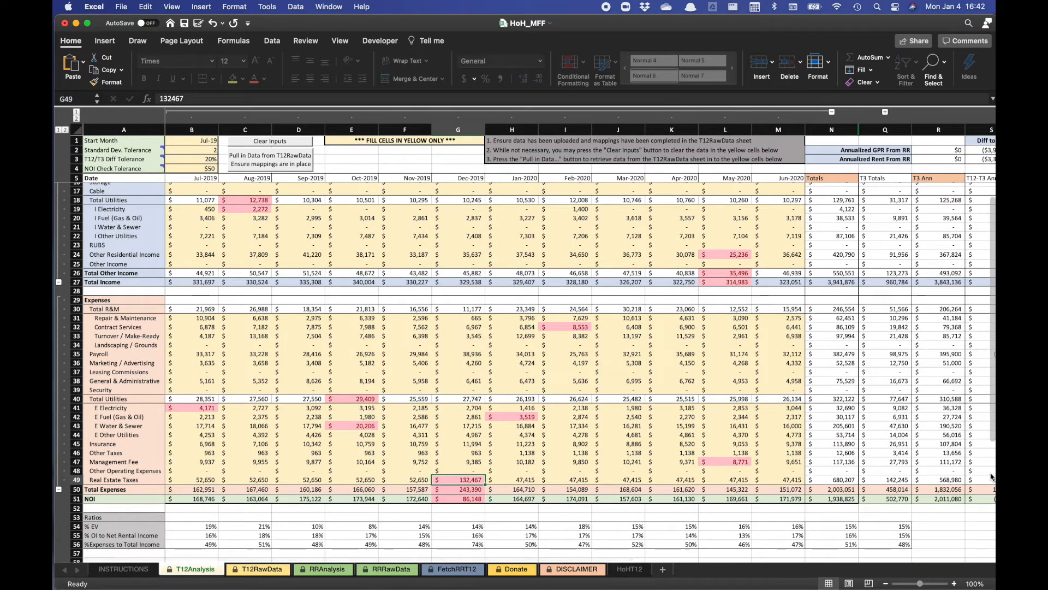
key(Left)
key(Left)
key(Left)
key(Right)
key(Right)
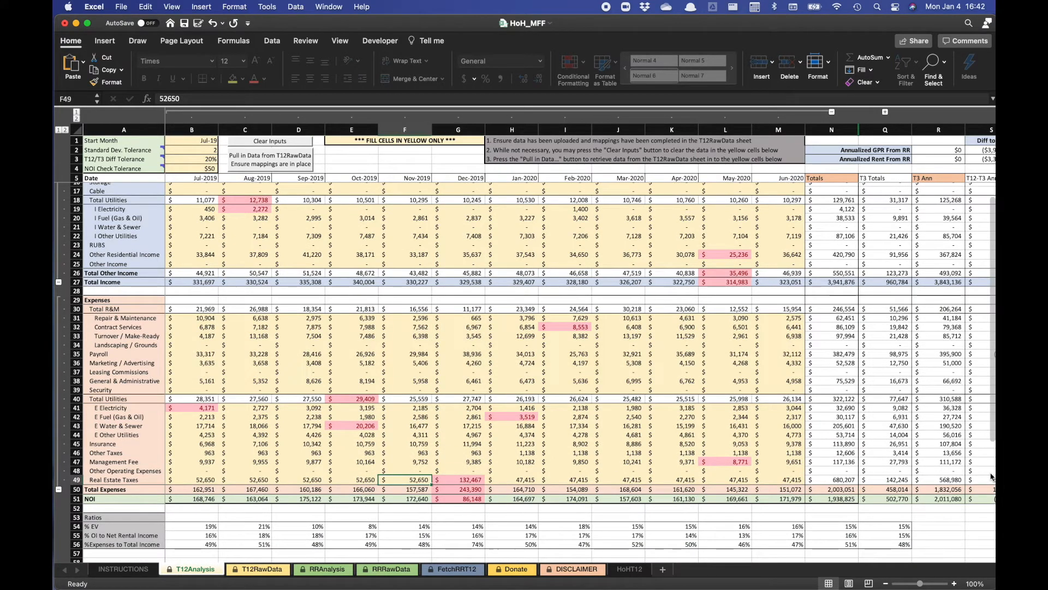
key(Right)
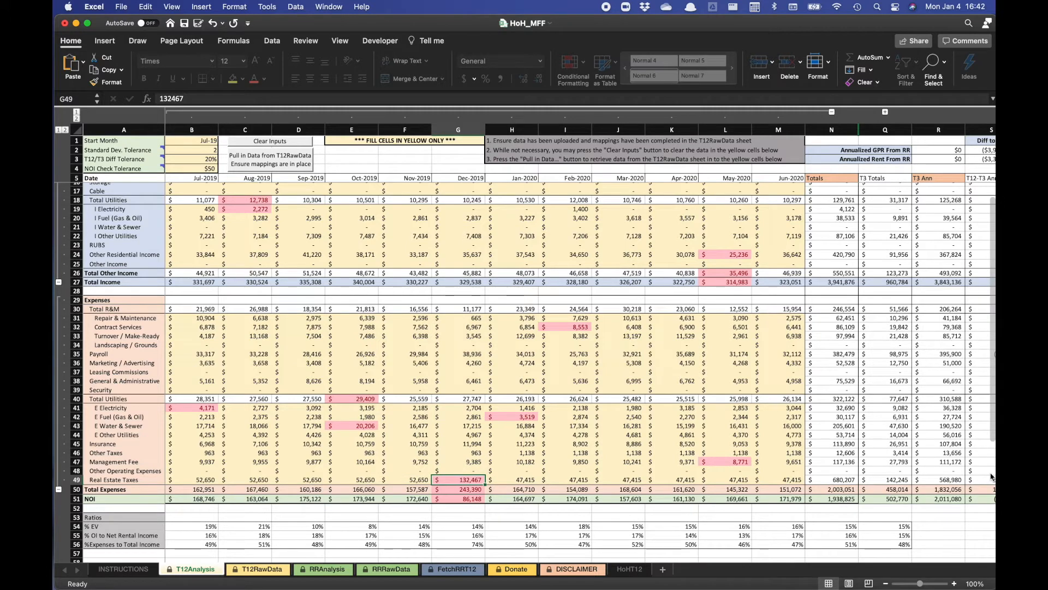
key(Left)
key(Left)
key(Left)
key(Left)
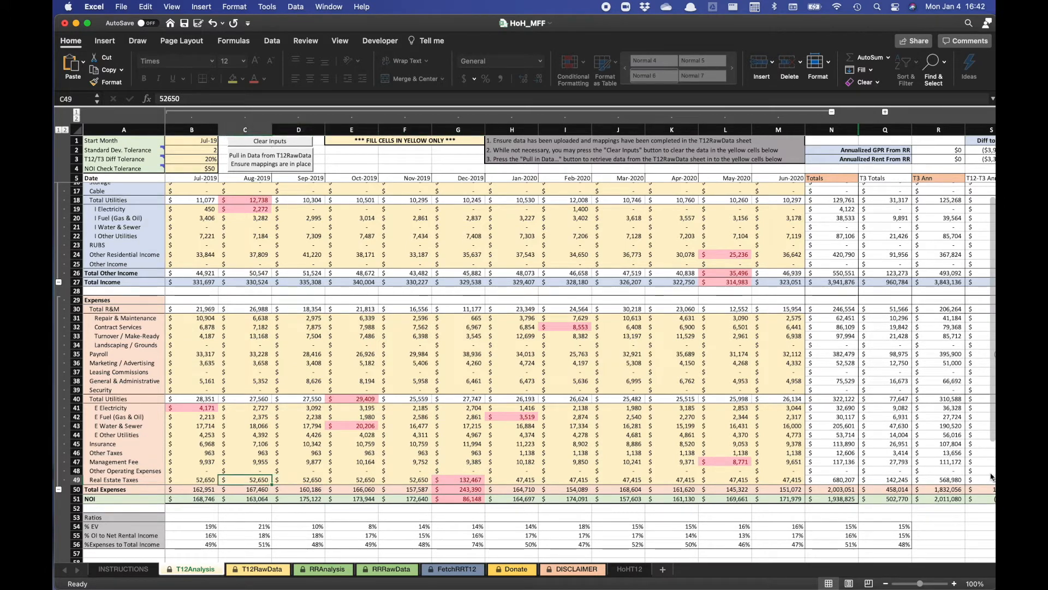
key(Right)
key(Right)
key(Right)
key(Right)
key(Right)
key(Right)
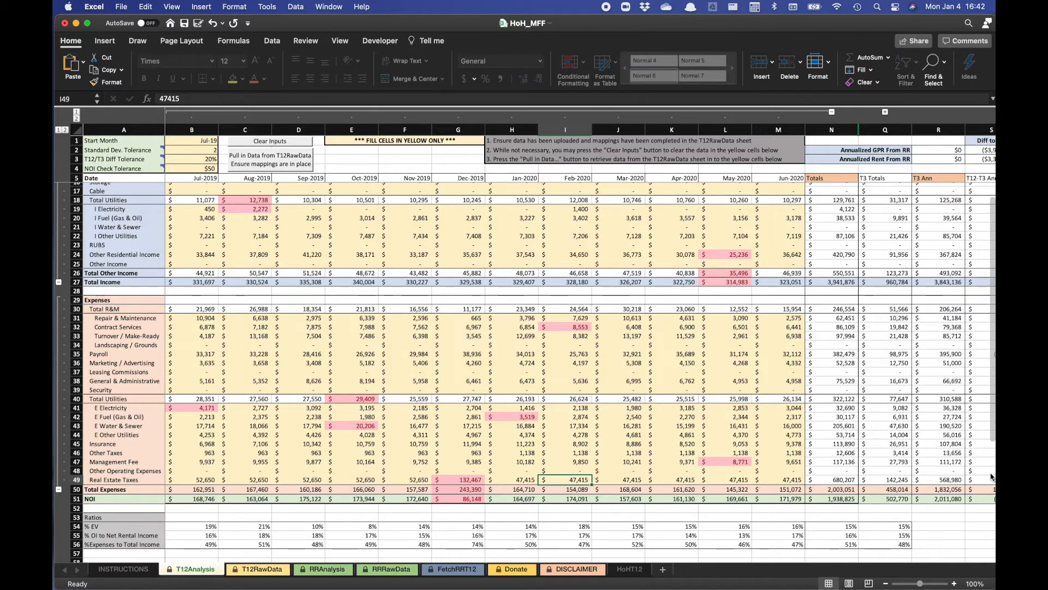
key(Left)
key(Left)
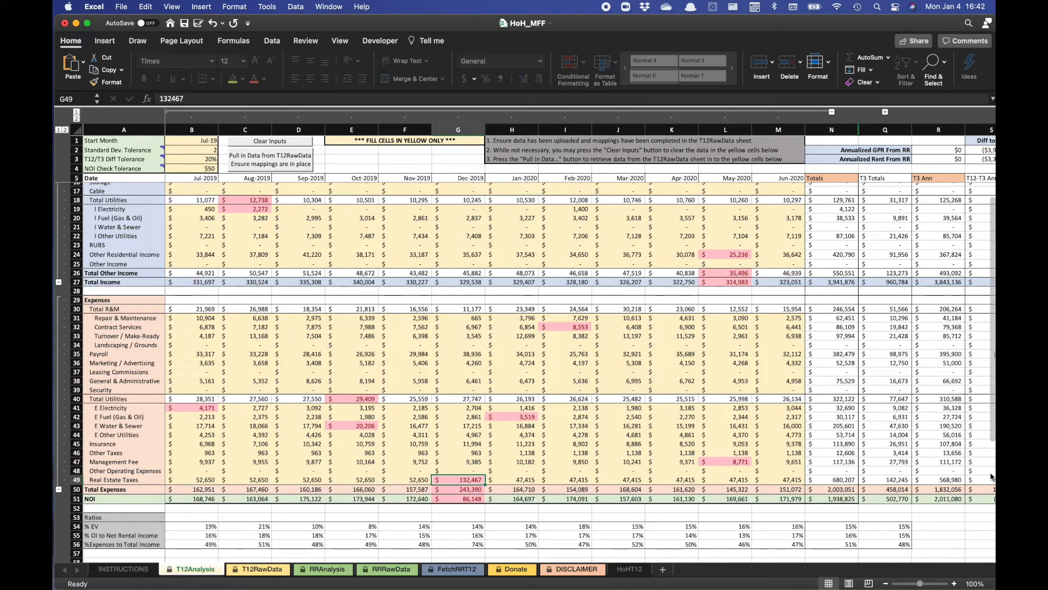
Step: Go up the Totals column to the Gross Potential Rent row and inspect that row's annualized T3 formula
key(Right)
key(Right)
key(Right)
key(Right)
key(Right)
key(Right)
key(Right)
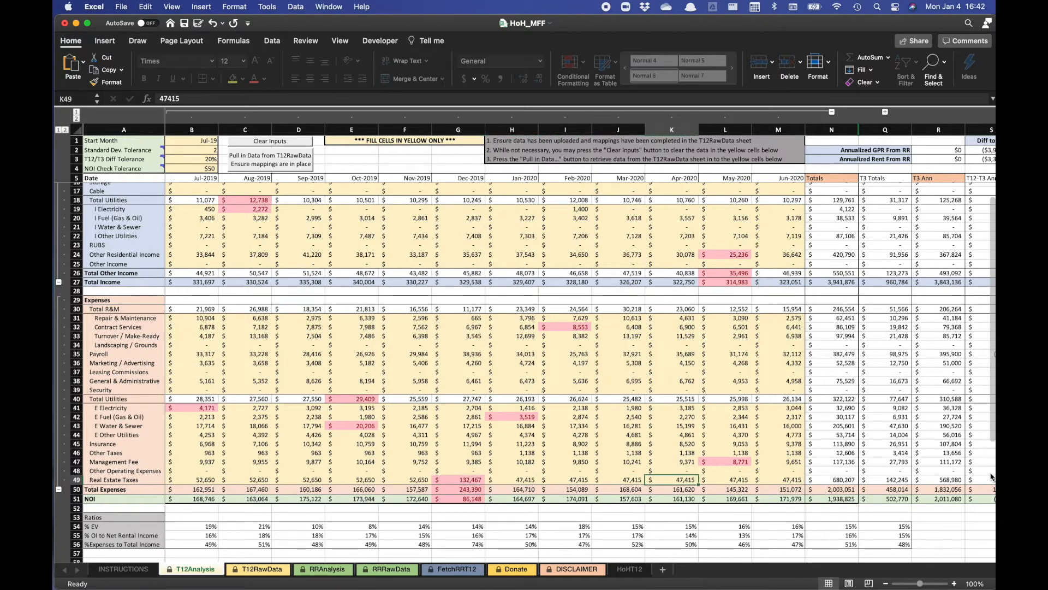
key(Up)
key(Up)
key(Up)
key(Up)
key(Up)
key(Up)
key(Up)
key(Up)
key(Up)
key(Up)
key(Up)
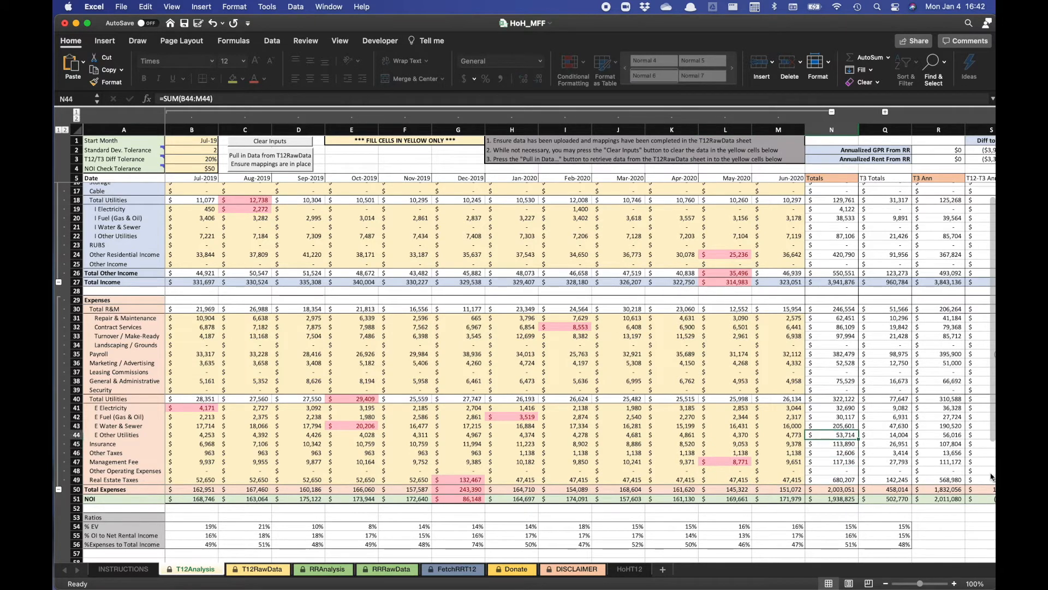
key(Up)
key(Up)
key(Up)
key(Up)
key(Up)
key(Up)
key(Up)
key(Up)
key(Up)
key(Up)
key(Up)
key(Up)
key(Up)
key(Up)
key(Up)
key(Up)
key(Up)
key(Up)
key(Up)
key(Up)
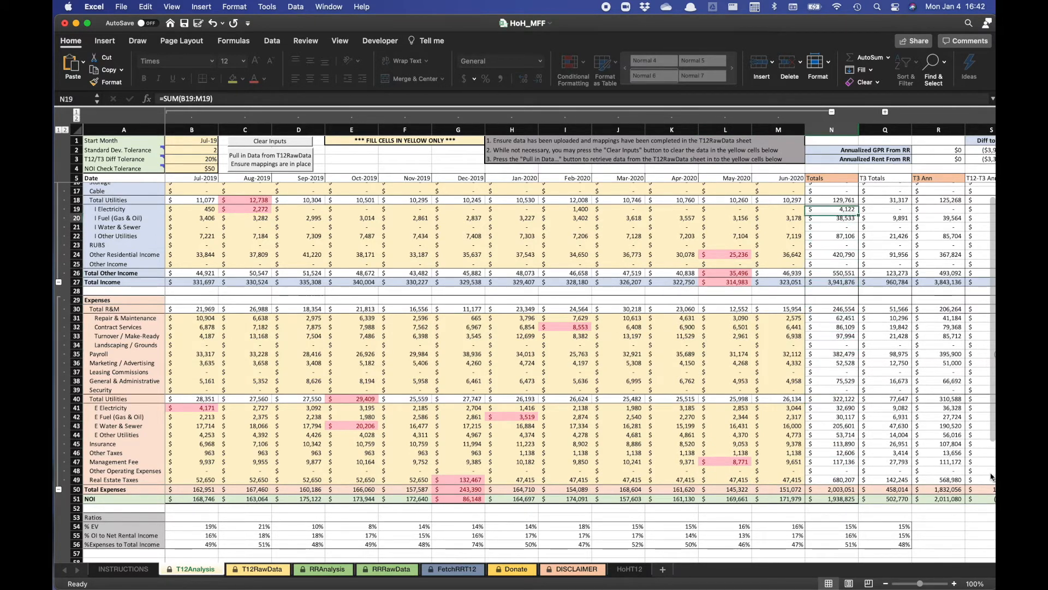
key(Up)
key(Up)
key(Up)
key(Up)
key(Up)
key(Up)
key(Up)
key(Up)
key(Up)
key(Up)
key(Up)
key(Up)
key(Up)
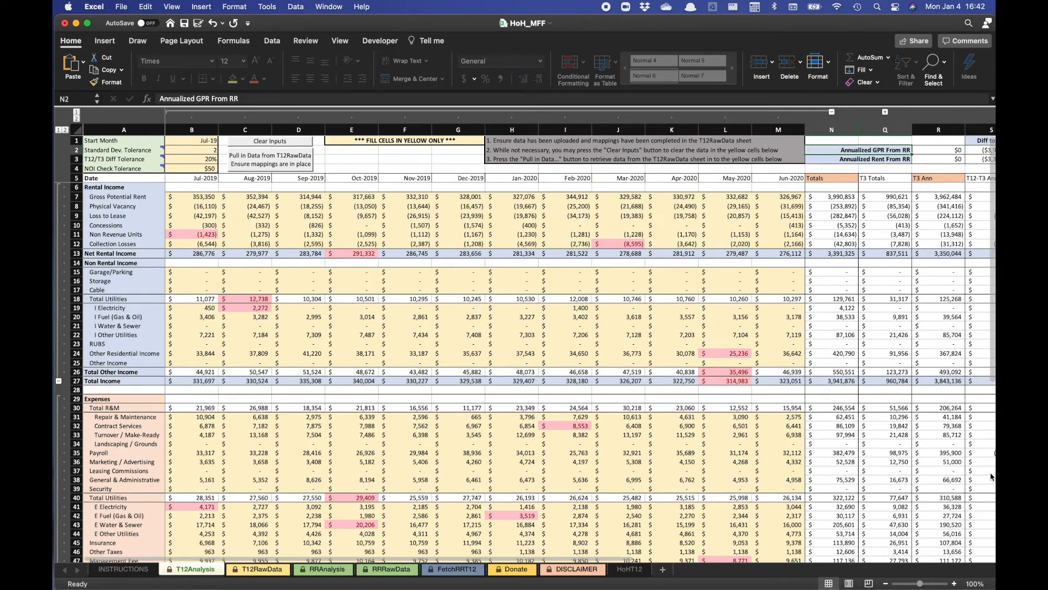
key(Down)
key(Down)
key(Down)
key(Down)
key(Down)
key(Right)
key(Right)
key(Right)
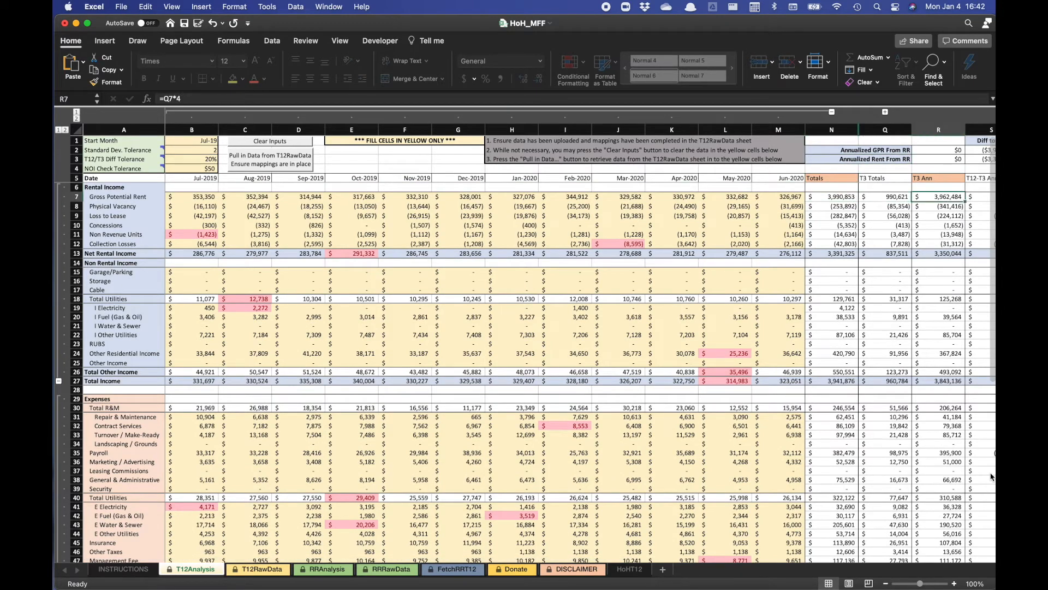
Step: Inspect the T12-T3 Ann difference and percentage formulas in the Gross Potential Rent row
key(Right)
key(Right)
key(Right)
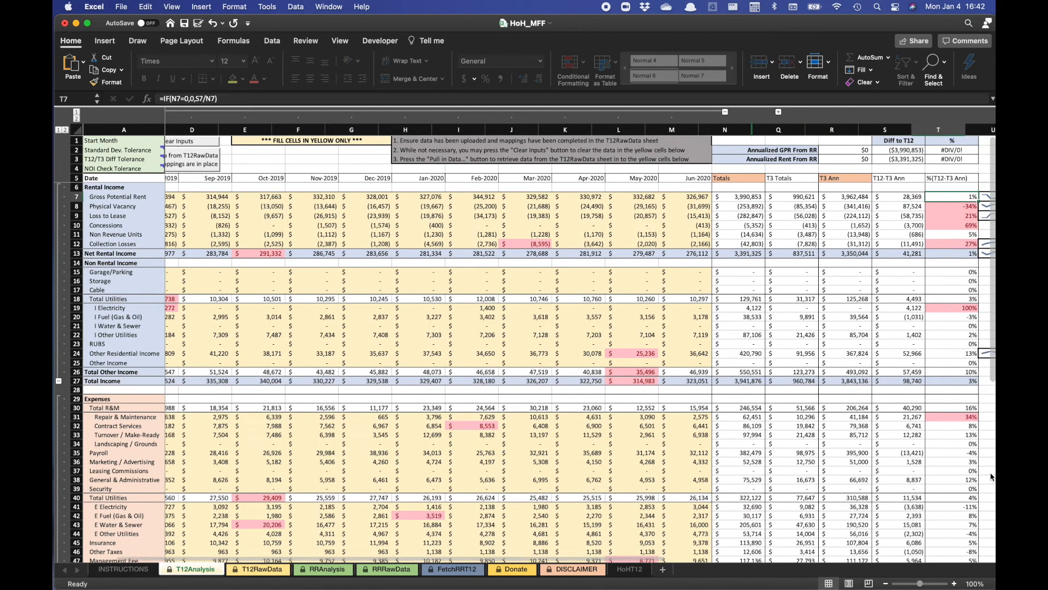
key(Left)
key(Left)
key(Left)
key(Left)
key(Right)
key(Right)
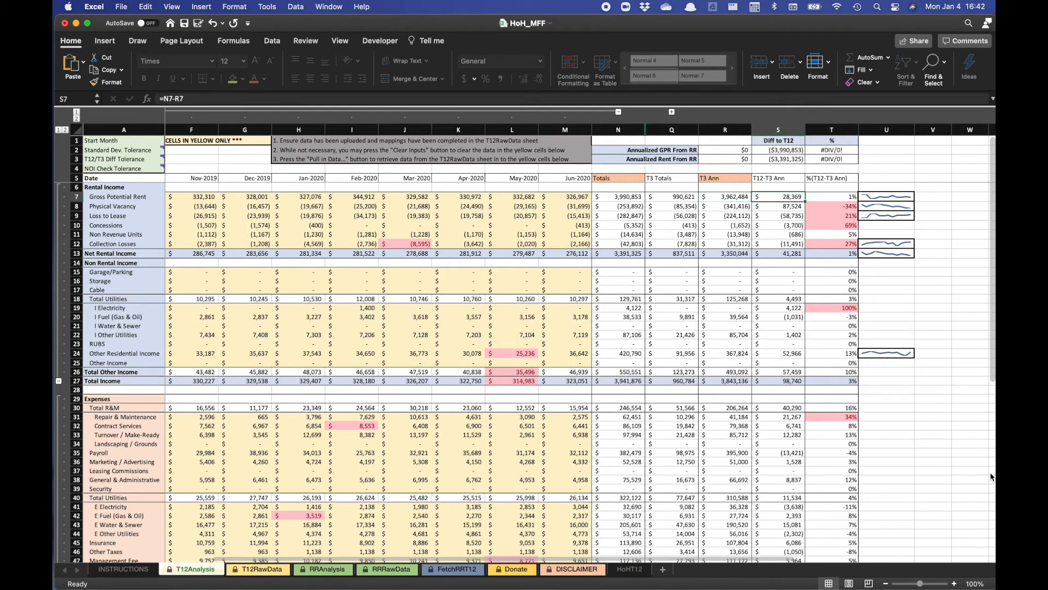
key(Down)
key(Up)
key(Left)
key(Left)
key(Left)
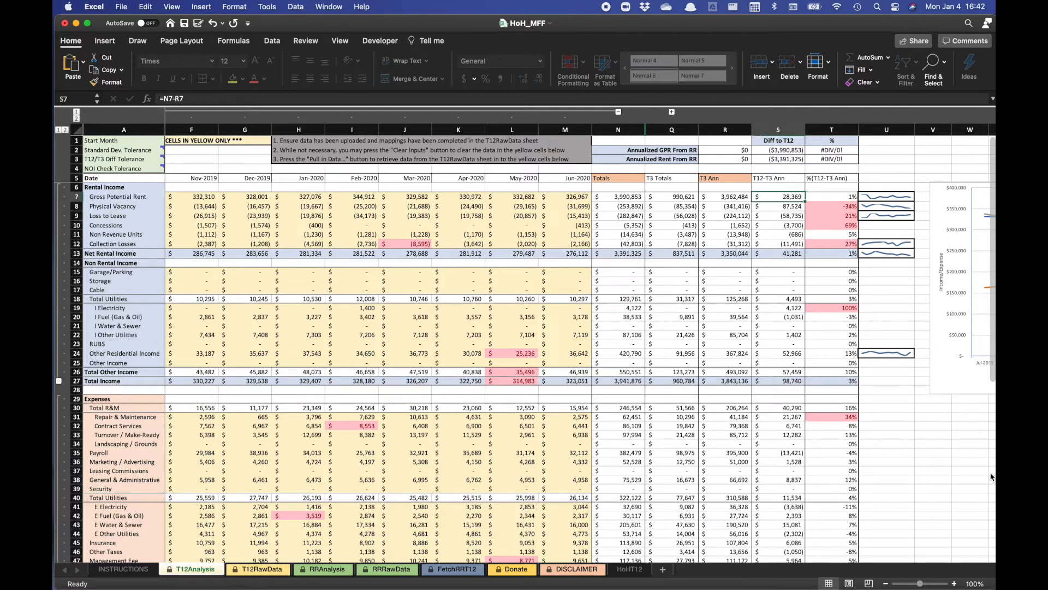
Step: Compare the Gross Potential Rent row's T12-T3 difference with its percentage and its trend sparkline
key(Right)
key(Right)
key(Right)
key(Right)
key(Left)
key(Left)
key(Right)
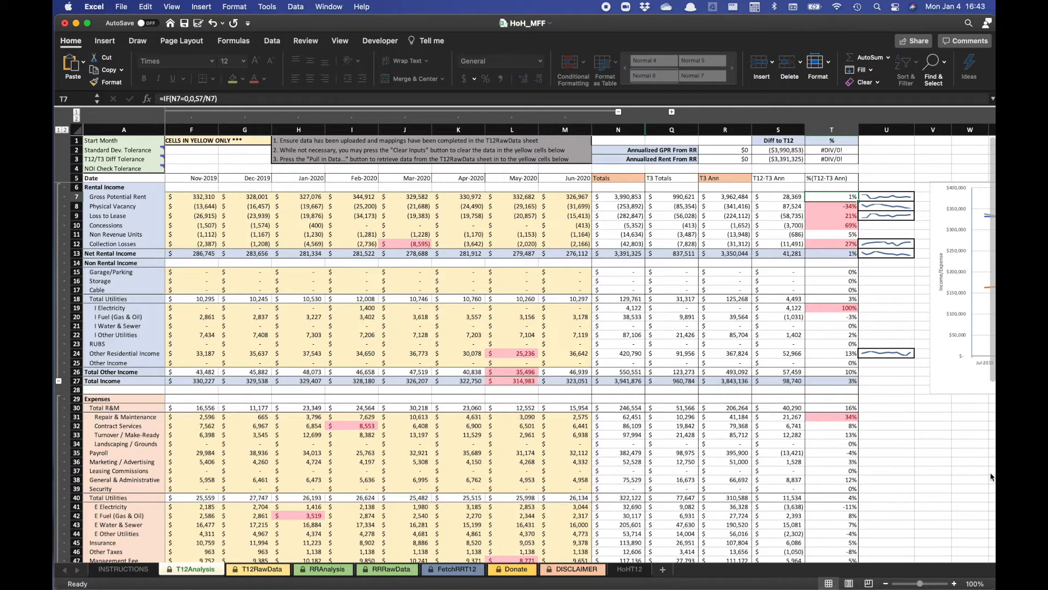
key(Left)
key(Left)
key(Right)
key(Right)
key(Right)
key(Left)
key(Left)
key(Right)
key(Right)
key(Left)
key(Left)
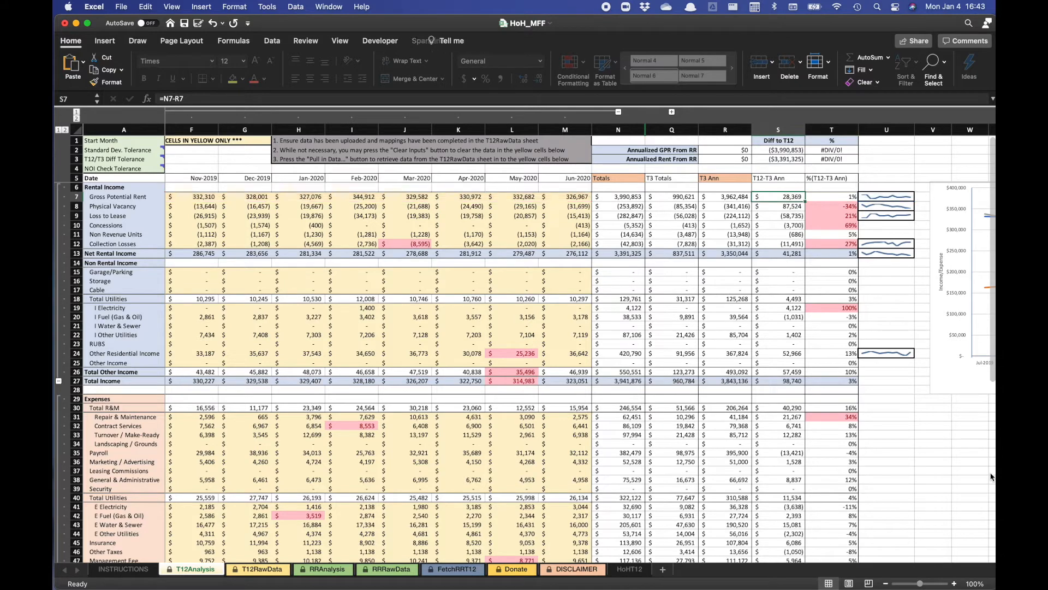
Step: Go along the Gross Potential Rent row past the sparklines to view the chart of Total Income, Total Expenses and NOI
key(Right)
key(Right)
key(Right)
key(Right)
key(Right)
key(Right)
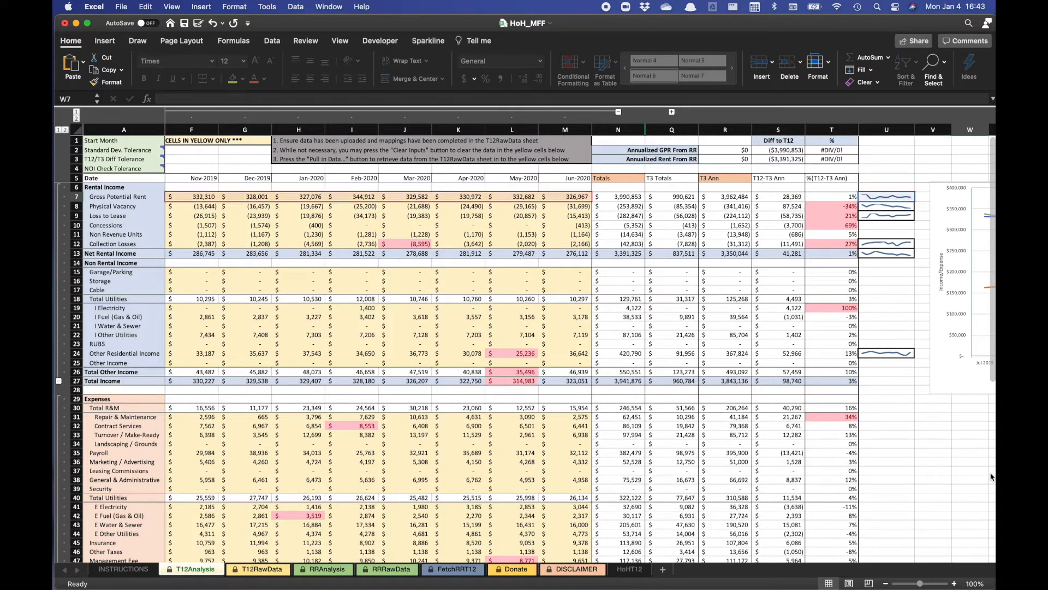
key(Right)
key(Right)
key(Right)
key(Right)
key(Right)
key(Right)
key(Right)
key(Right)
key(Right)
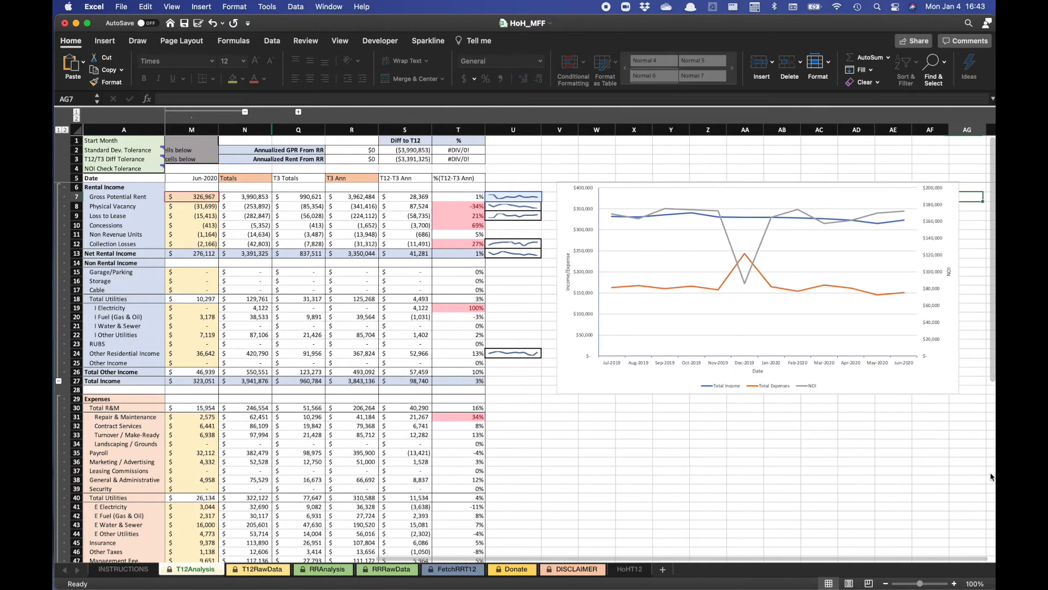
Step: Examine the December 2019 movement of Total Expenses and NOI on the chart
key(Up)
key(Up)
key(Up)
key(Left)
key(Left)
key(Left)
key(Left)
key(Left)
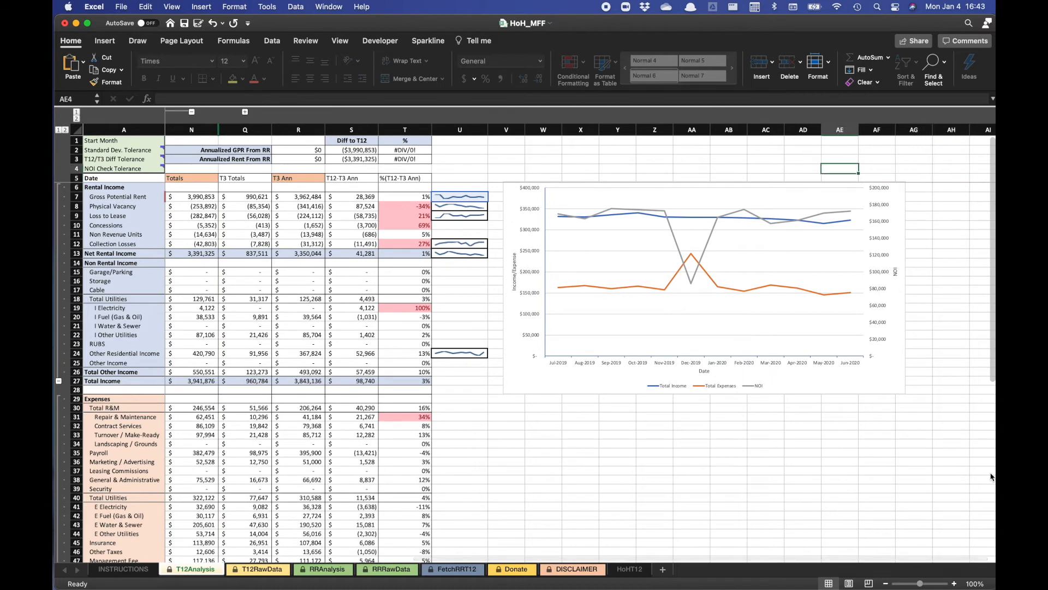
key(Left)
key(Down)
key(Down)
key(Down)
key(Down)
key(Down)
key(Down)
key(Down)
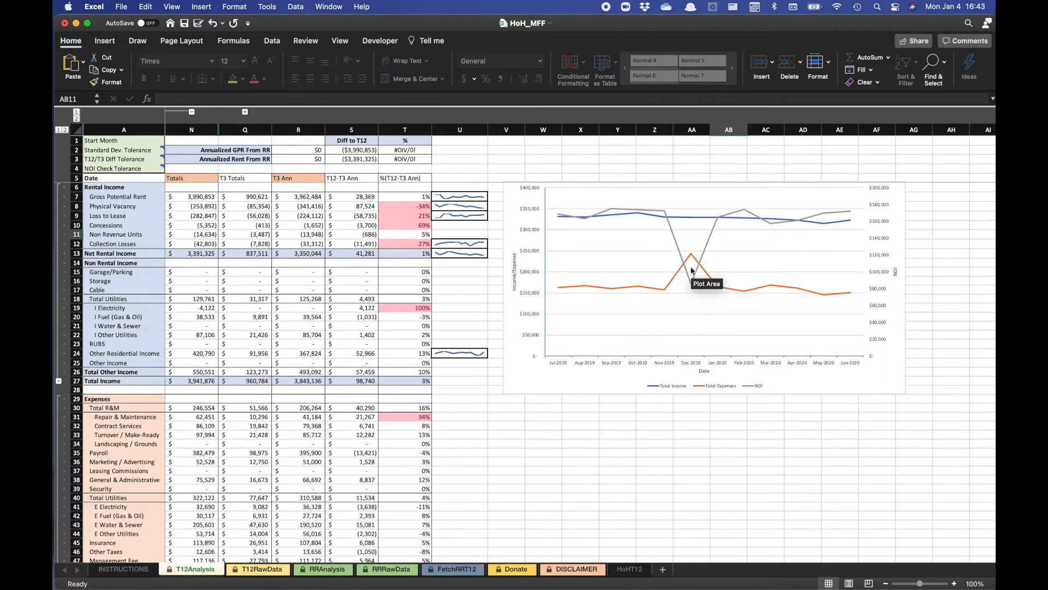
mouse_move(693, 260)
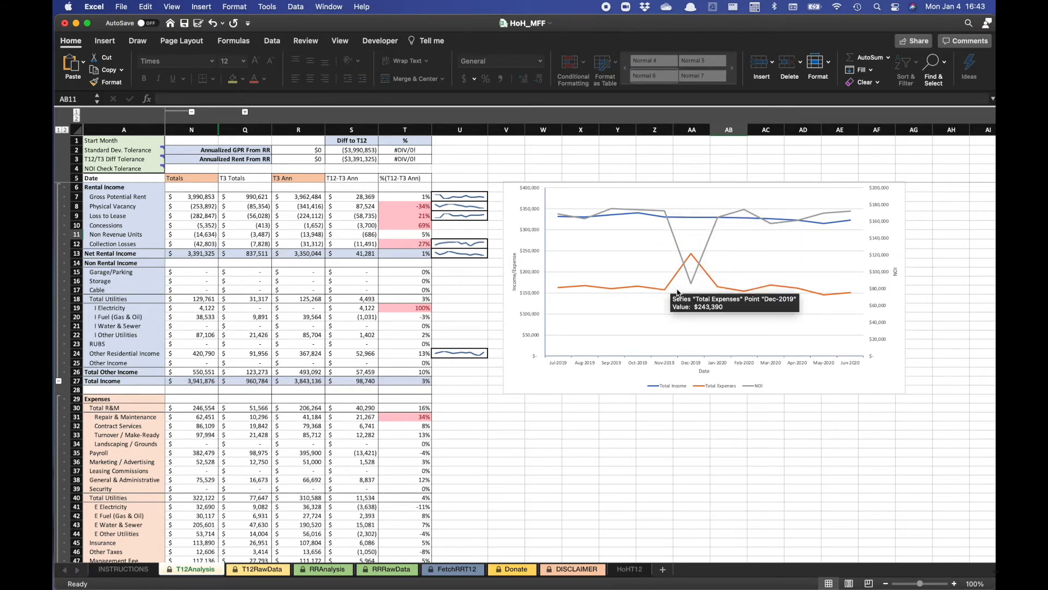
scroll(458, 279, down, 2)
click(306, 461)
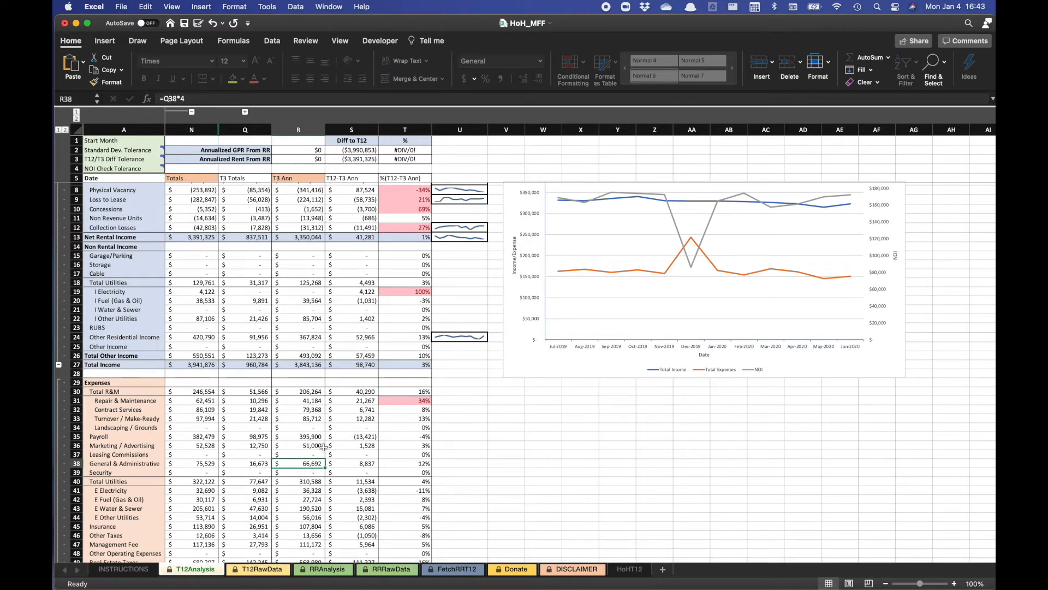
click(494, 439)
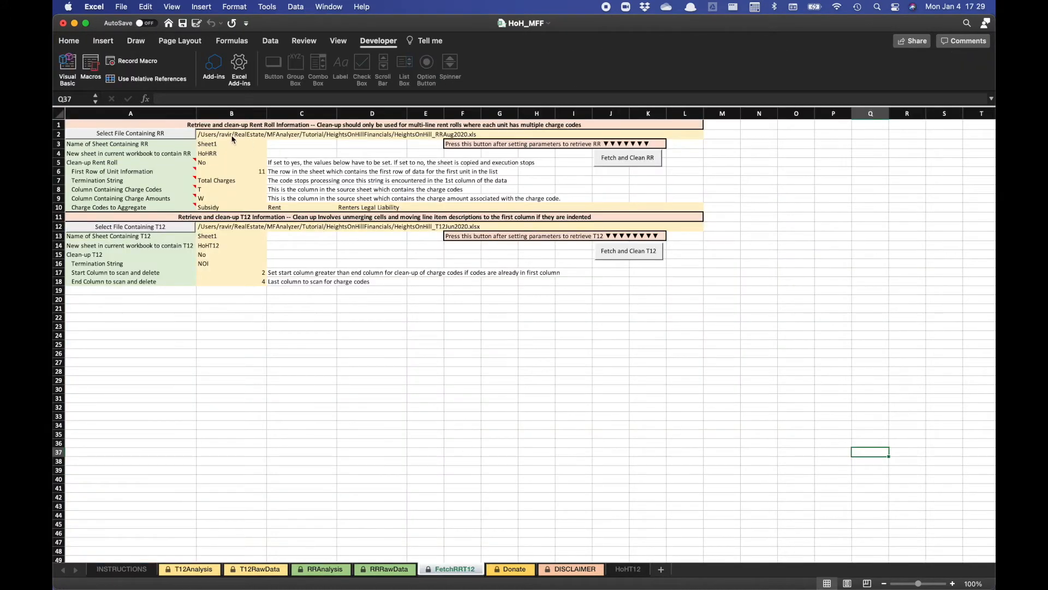
Step: Choose HeightsOnHill_RRAug2020.xls as the file containing the rent roll on the FetchRRT12 sheet
click(211, 136)
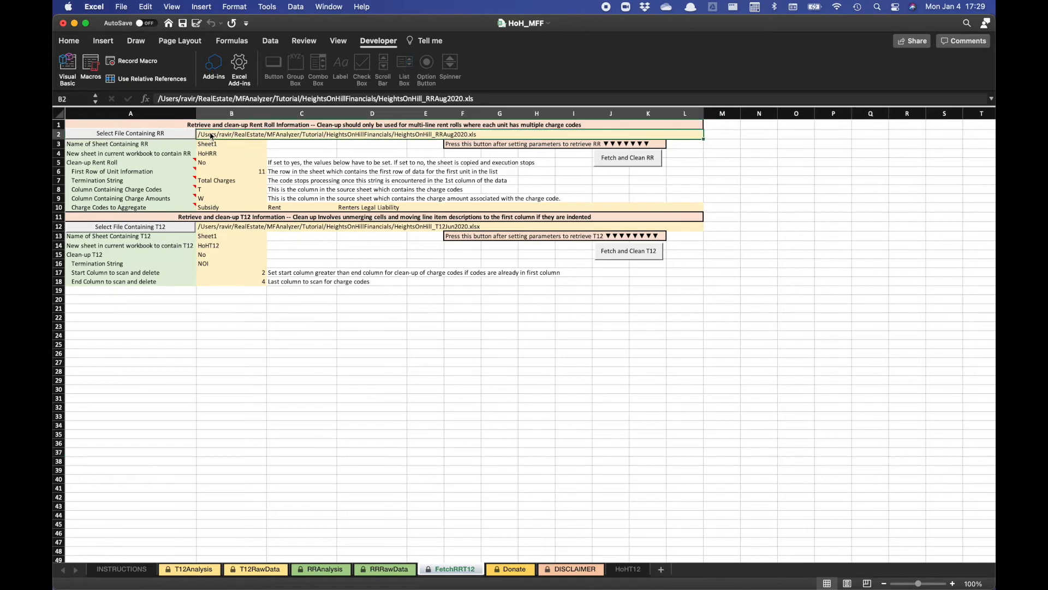
click(181, 136)
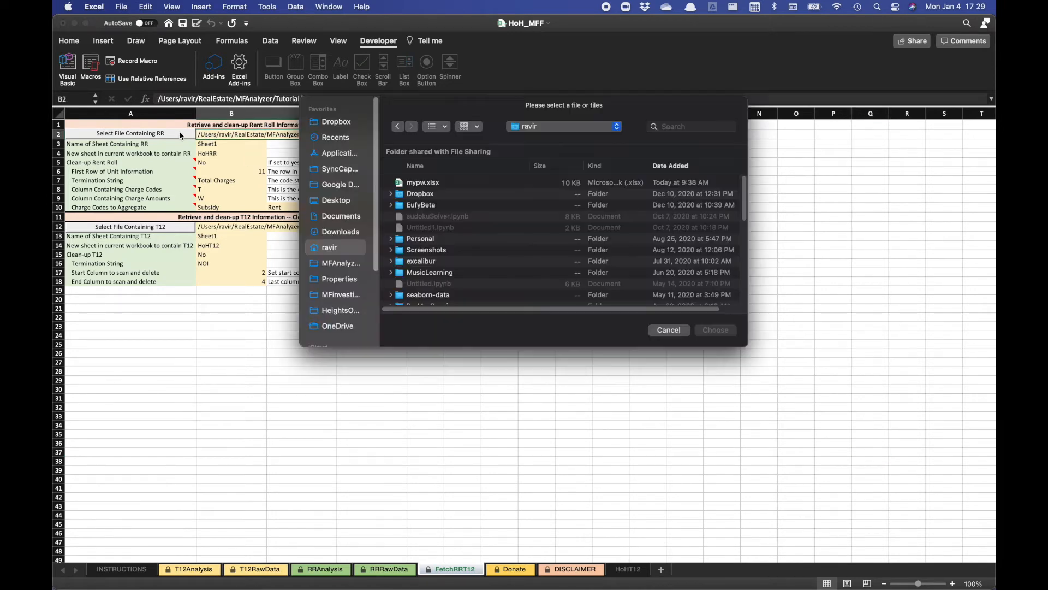
click(336, 311)
click(461, 206)
double_click(461, 206)
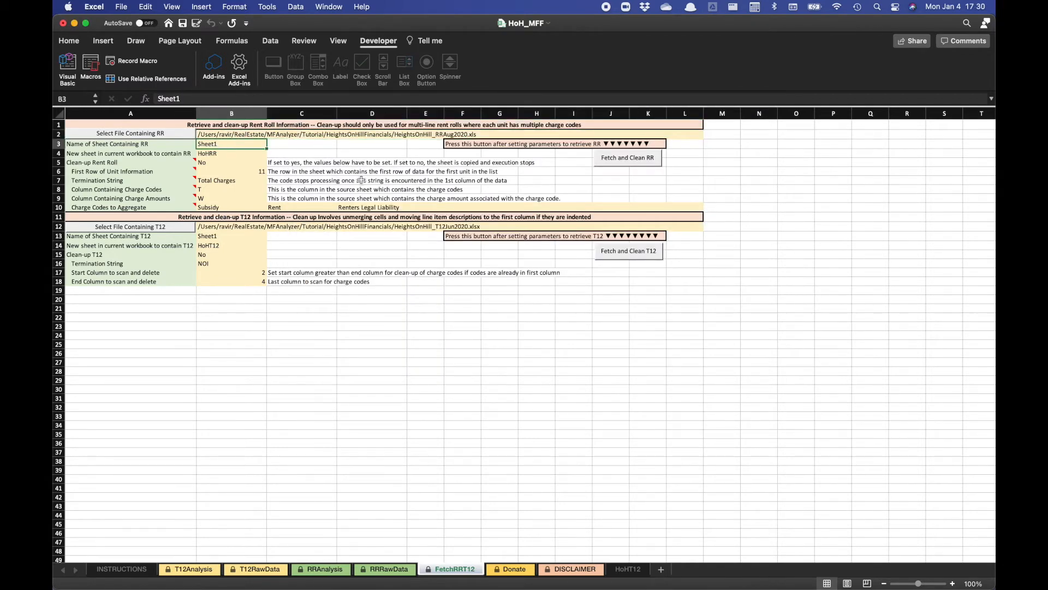
Step: Check the rent roll parameters and fetch the rent roll from Sheet1 into the new sheet HoHRR with clean-up left at No
key(Down)
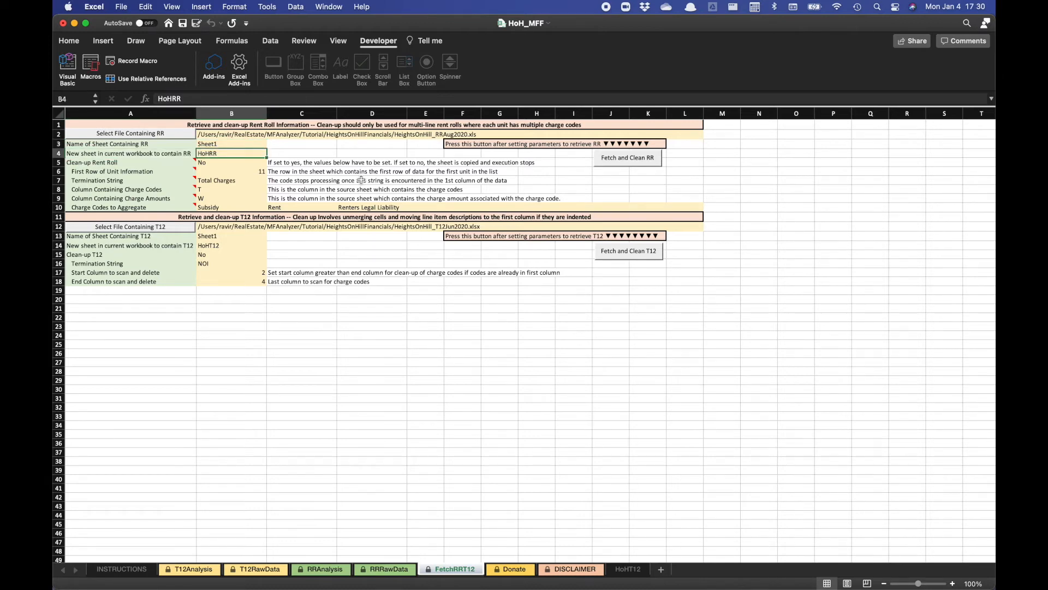
key(Down)
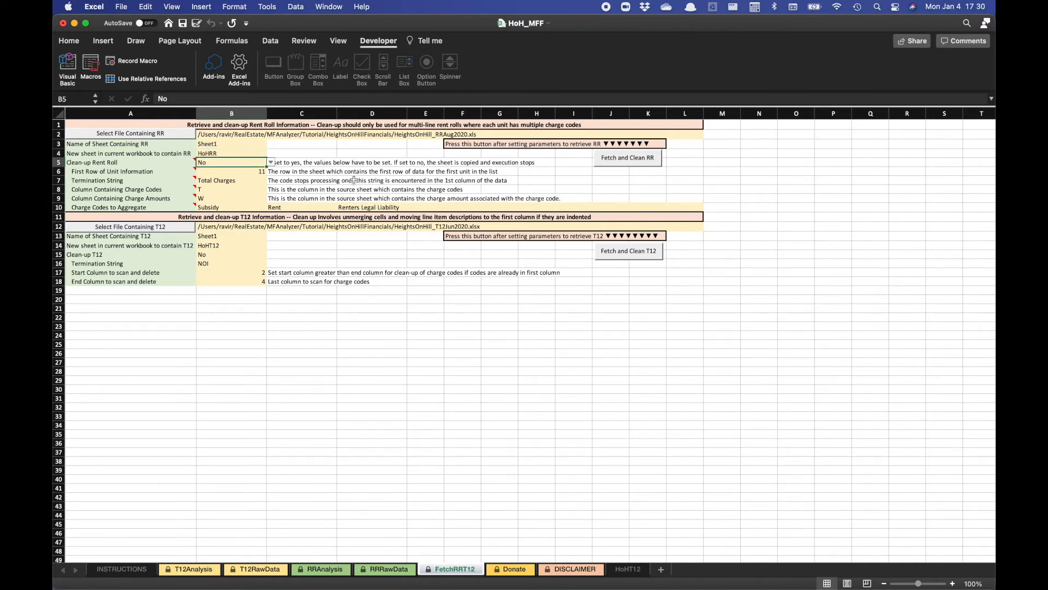
drag(251, 172, 350, 210)
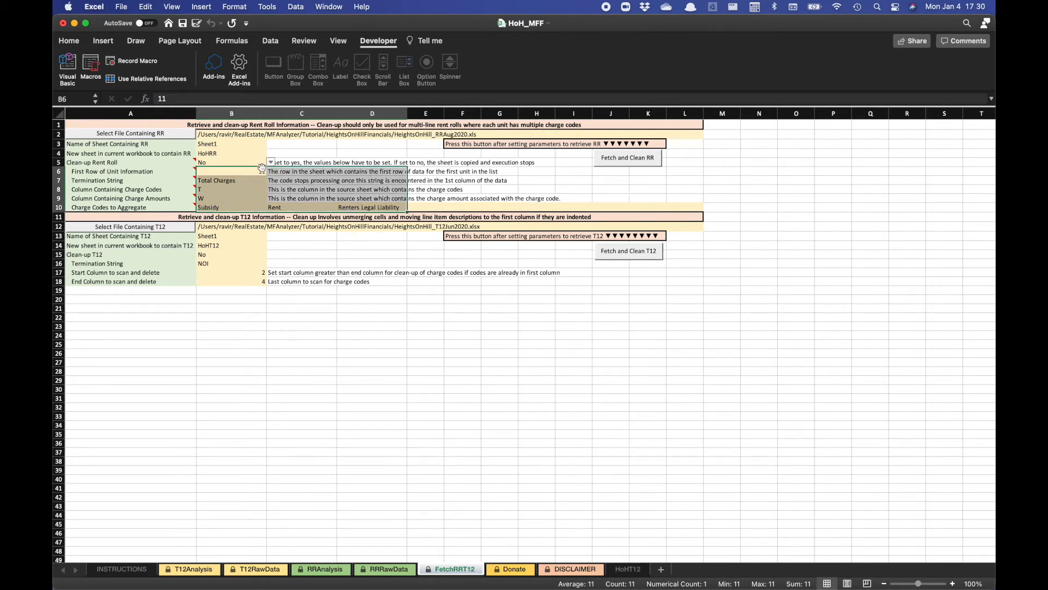
drag(254, 171, 350, 206)
click(547, 190)
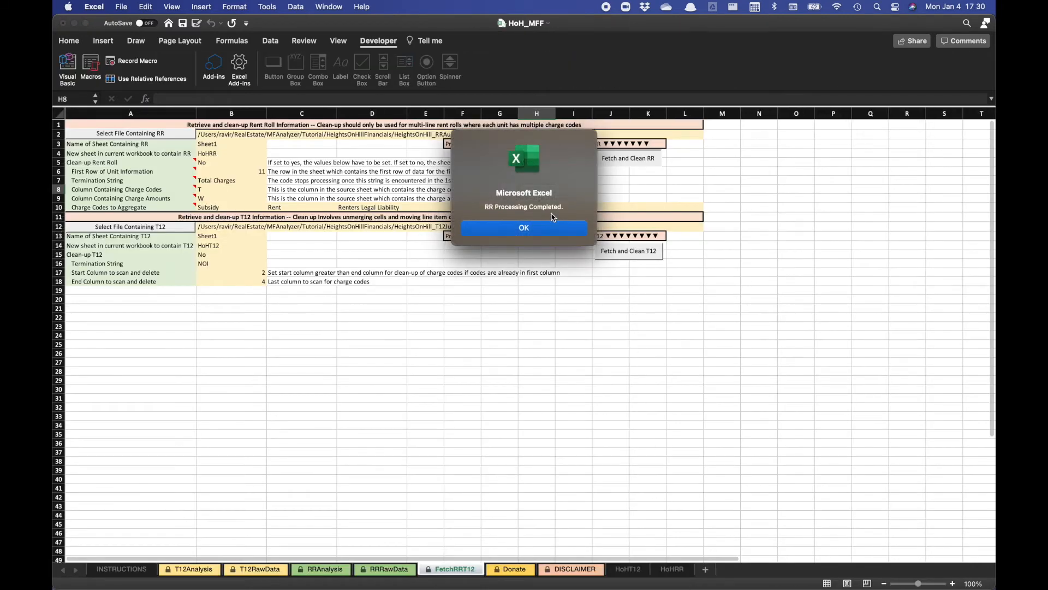
click(559, 235)
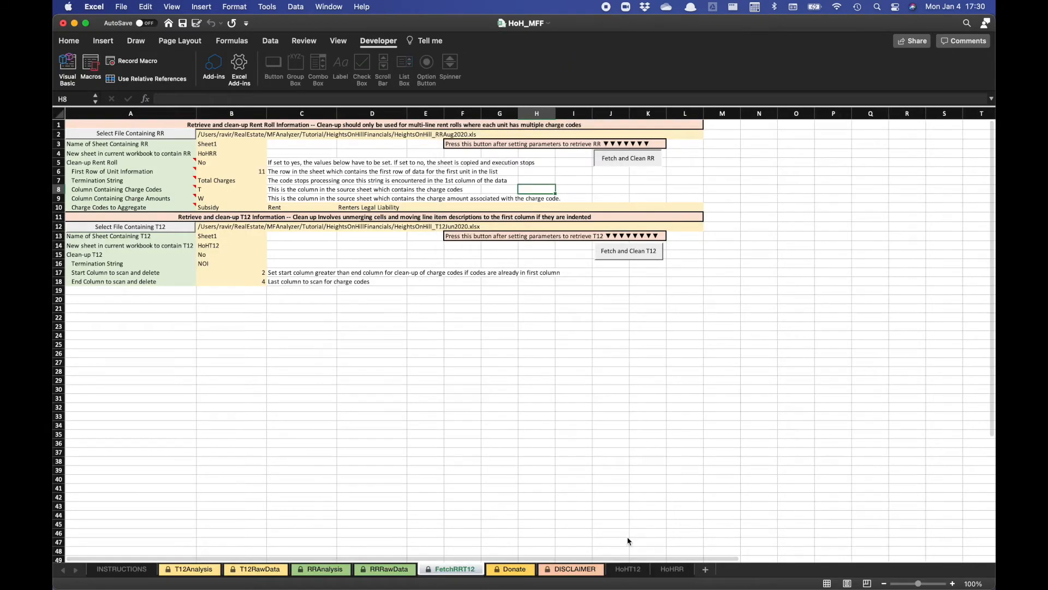
Step: Open the HoHRR sheet and look over the unit, floorplan, designation and lease status columns of the rent roll
click(672, 569)
click(506, 285)
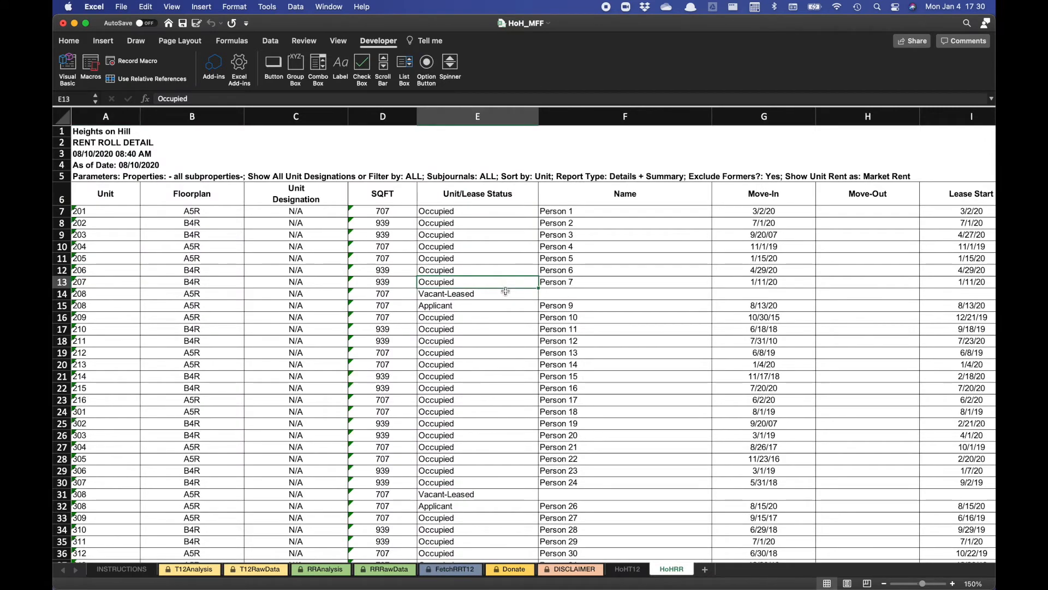
key(Left)
key(Left)
key(Left)
key(Left)
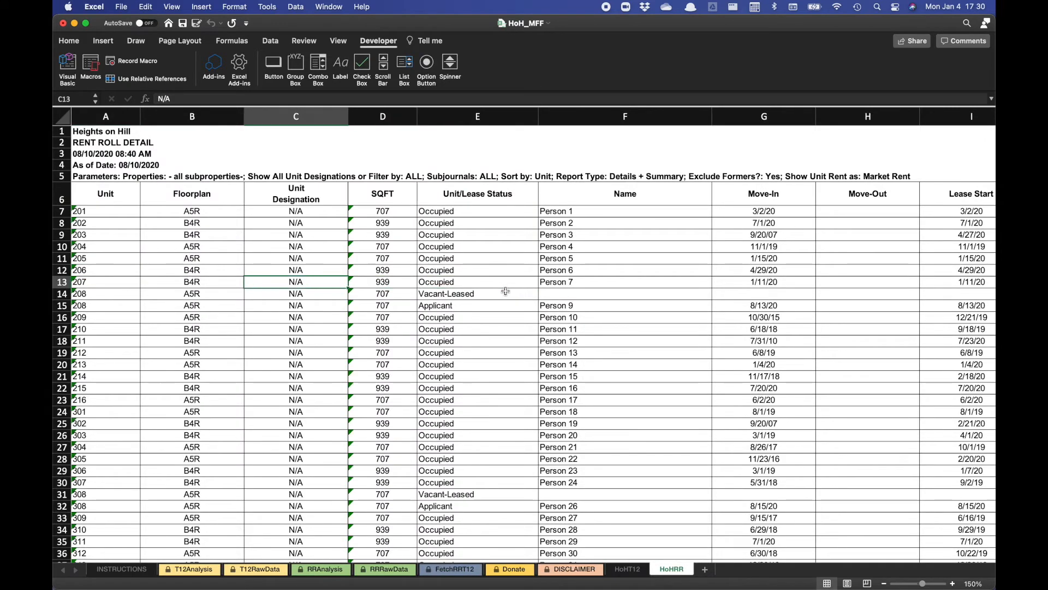
key(Right)
key(Right)
key(Right)
key(Right)
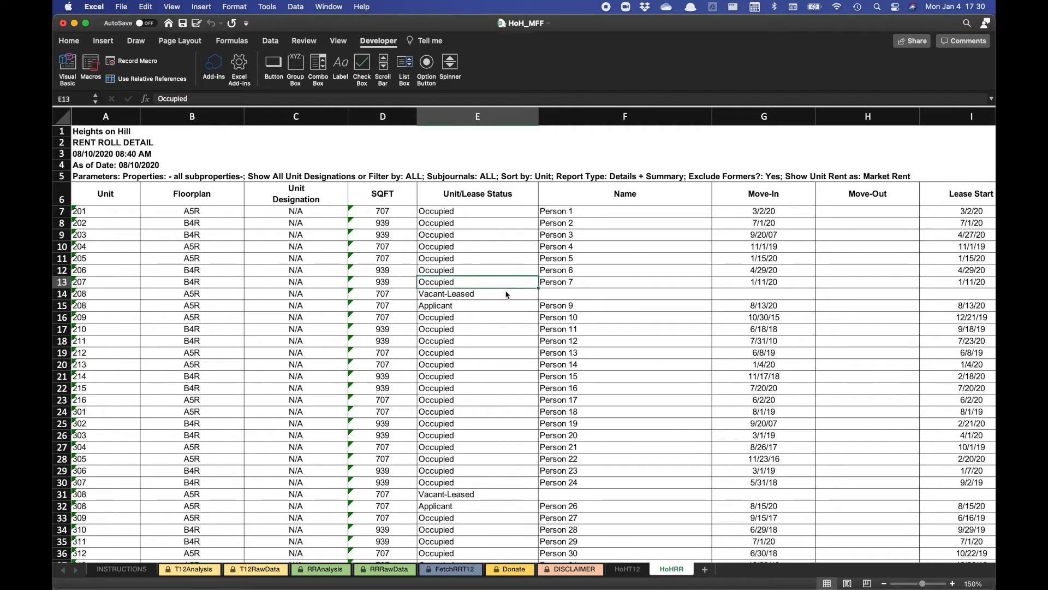
key(Left)
key(Right)
Step: Examine the Unit/Lease Status entries from the first unit row down past the Vacant-Leased and Applicant rows
key(Up)
key(Up)
key(Up)
key(Up)
key(Up)
key(Up)
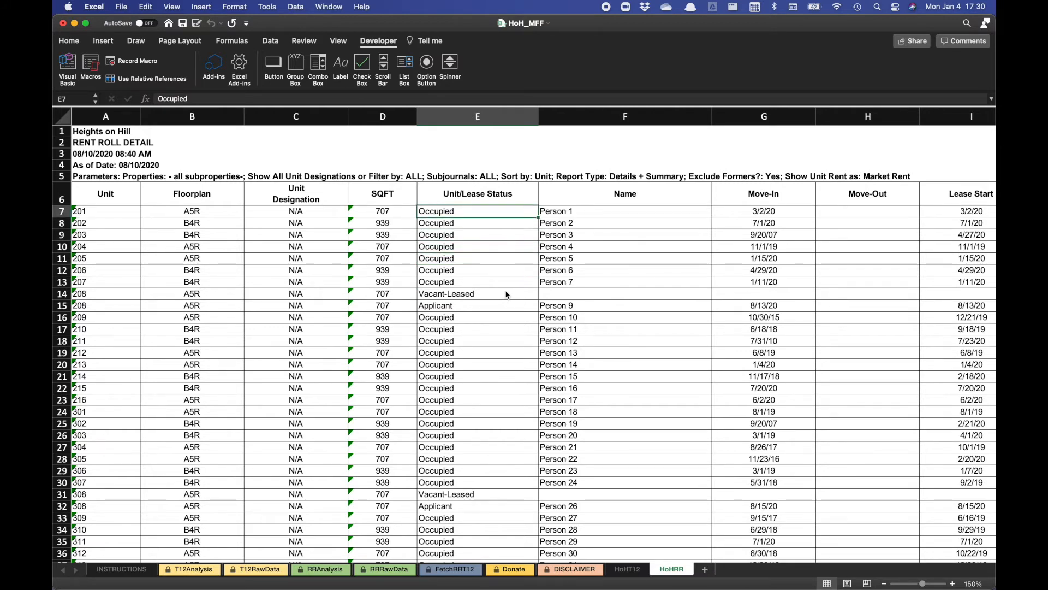
key(Down)
key(Down)
key(Down)
key(Up)
key(Up)
key(Up)
key(Up)
key(Down)
key(Down)
key(Down)
key(Down)
key(Down)
key(Down)
key(Down)
key(Down)
key(Down)
key(Up)
key(Up)
key(Up)
key(Up)
key(Up)
key(Up)
key(Up)
key(Up)
Step: In V7, beside Total Billing, enter =IF(MID(E7,1,3)="Occ","Occupied","Vacant") and fill it down through all the rent roll's unit rows
key(Right)
key(Right)
key(Right)
key(Right)
key(Right)
key(Right)
key(Right)
key(Right)
key(Right)
key(Right)
key(Right)
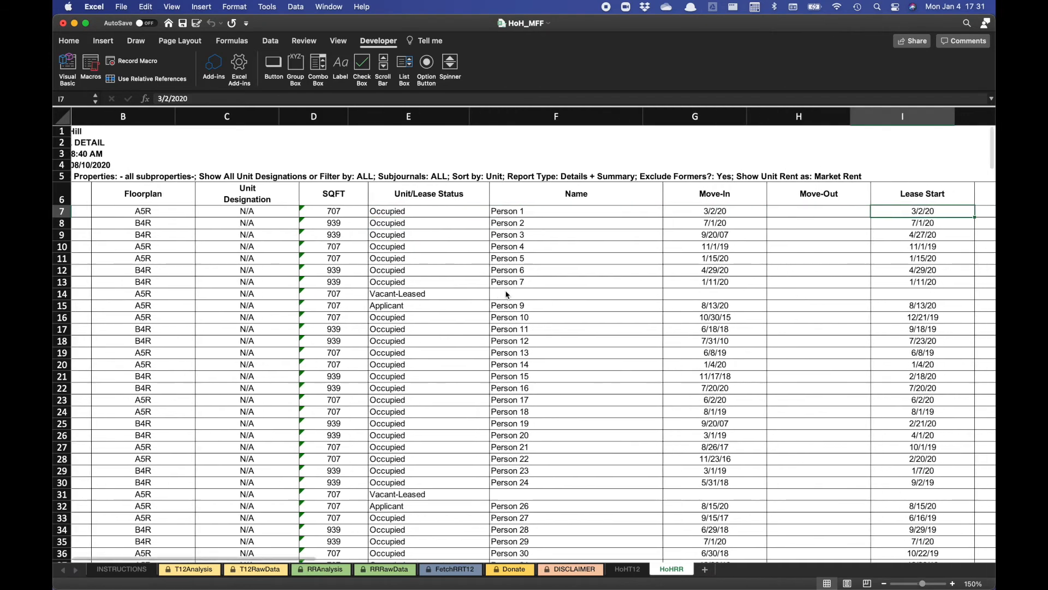
key(Right)
key(Right)
key(Right)
key(Right)
key(Right)
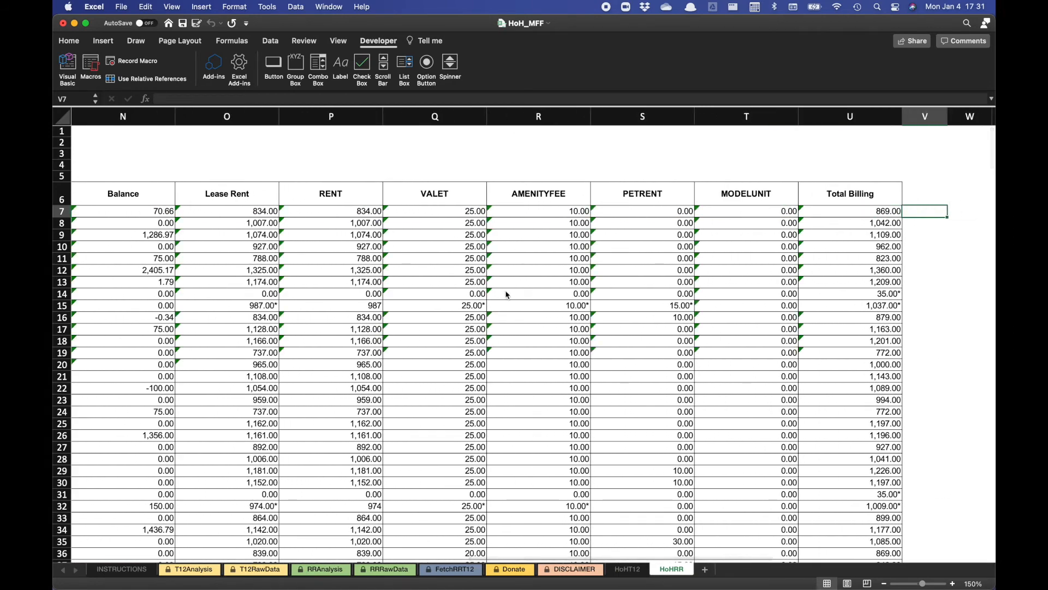
text(=if(mid()
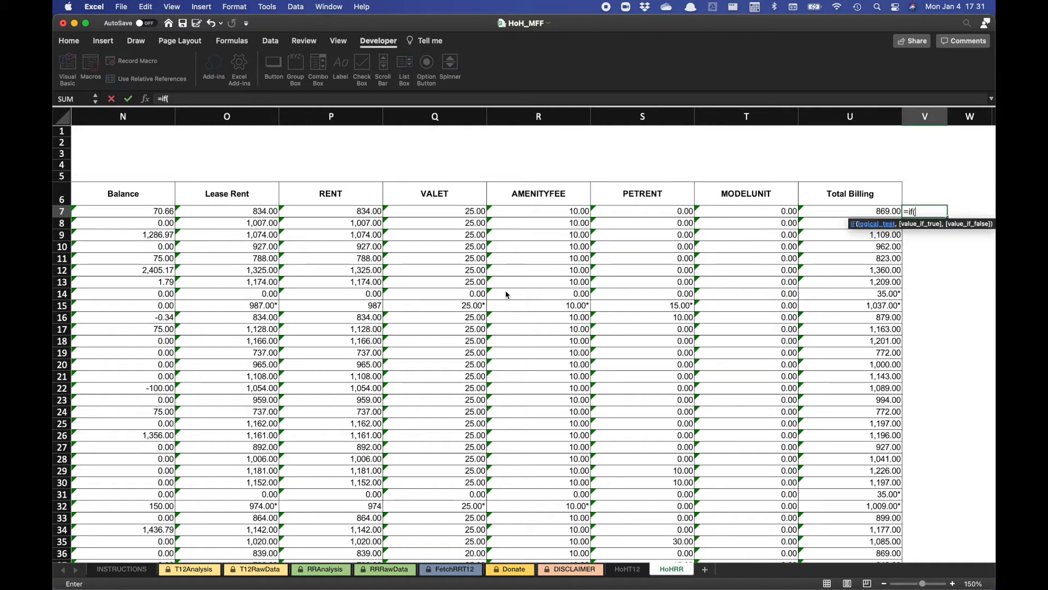
key(Left)
key(Left)
key(Left)
key(Left)
key(Left)
key(Left)
key(Left)
key(Left)
key(Left)
key(Left)
key(Left)
key(Left)
key(Left)
key(Left)
key(Left)
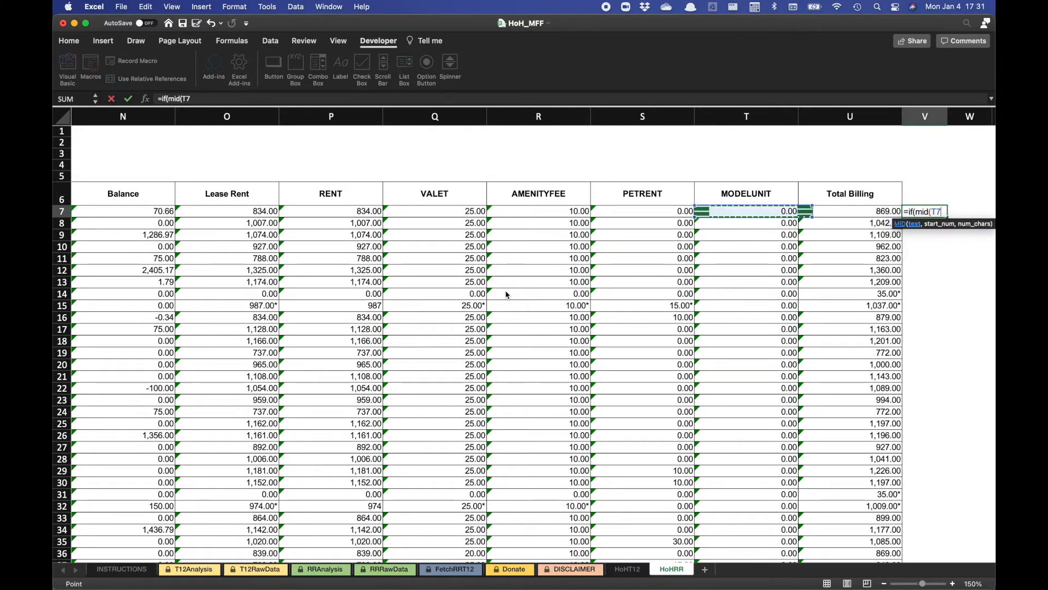
key(Left)
key(Left)
key(Left)
key(Left)
key(Left)
key(Left)
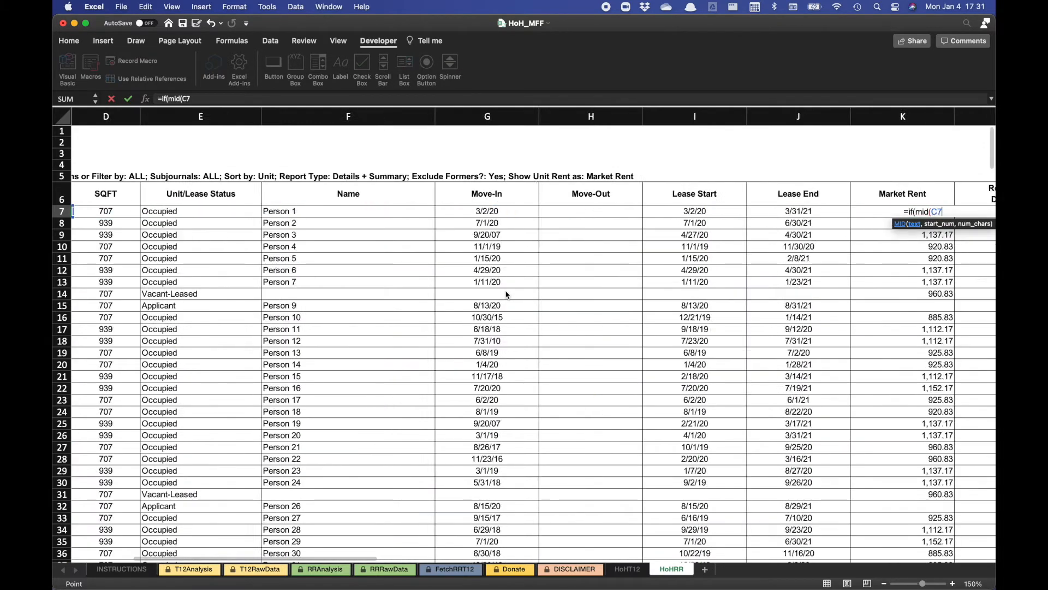
key(Right)
key(Right)
key(Right)
key(Right)
text(,1,3)
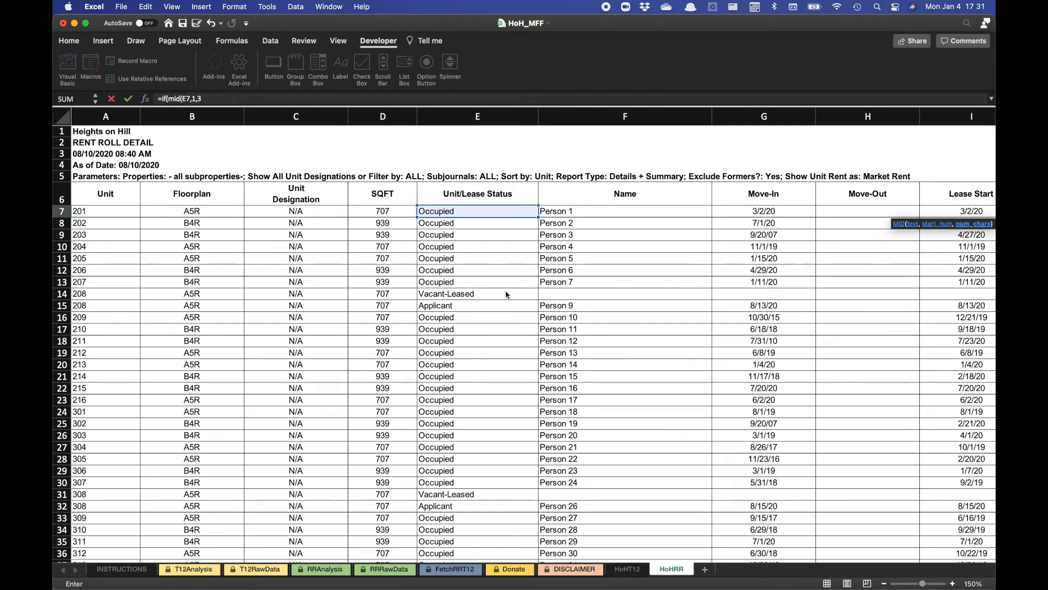
text()="Occ","O)
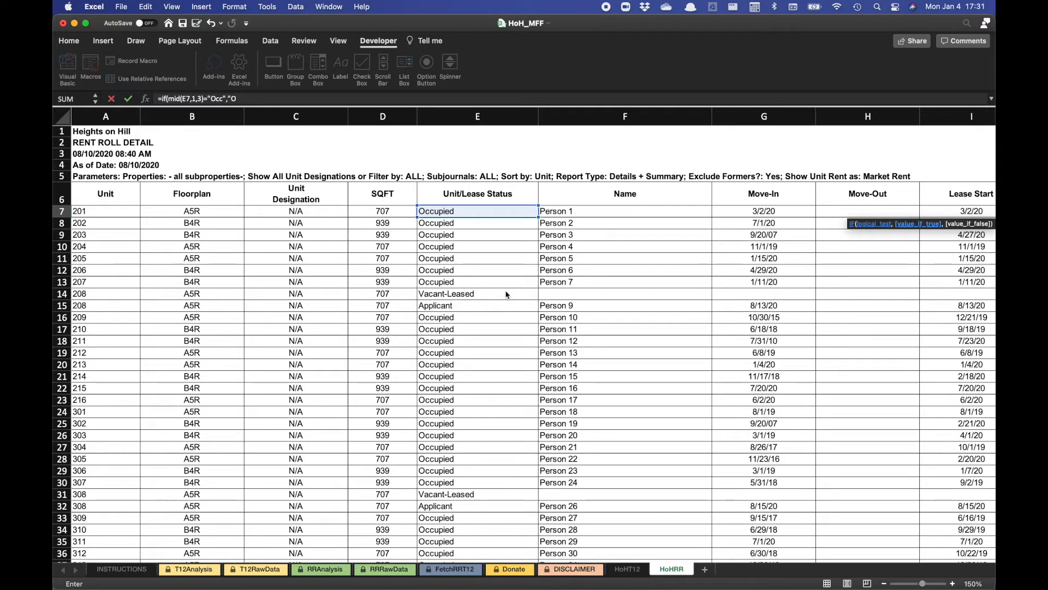
text(ccupied","Vacant"))
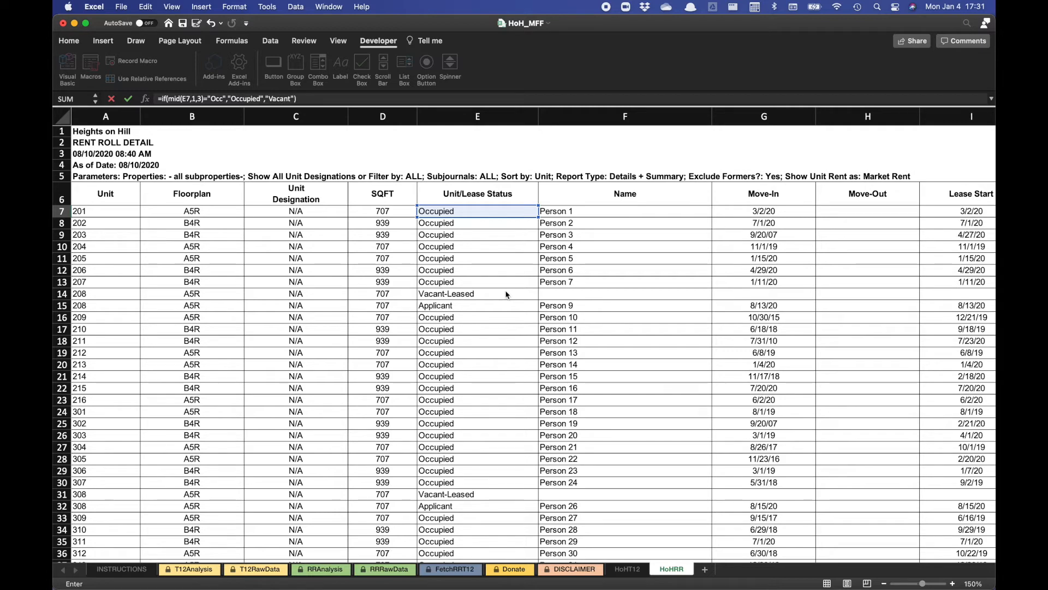
key(Return)
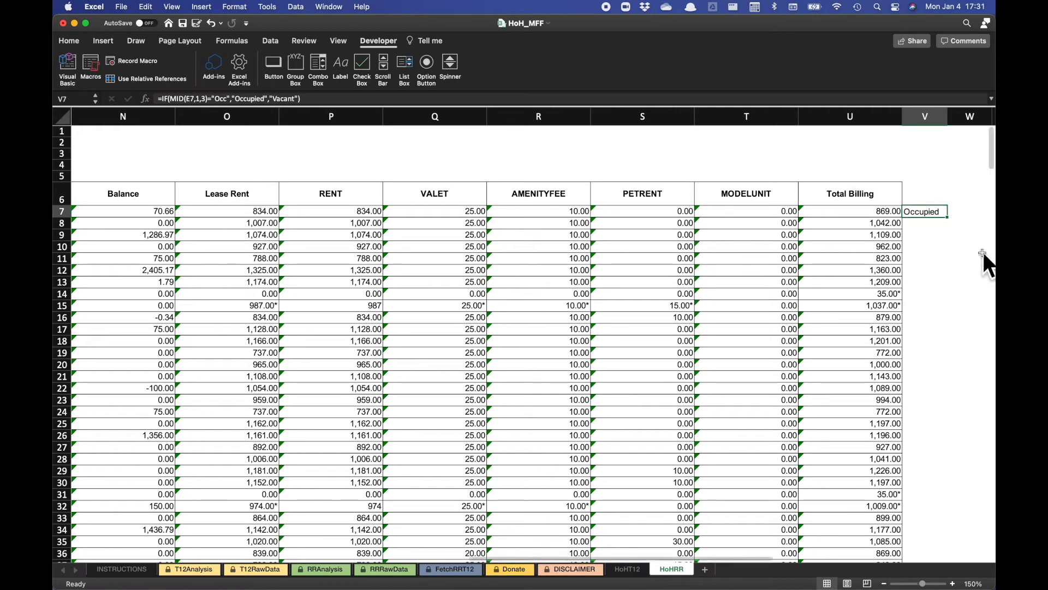
double_click(947, 216)
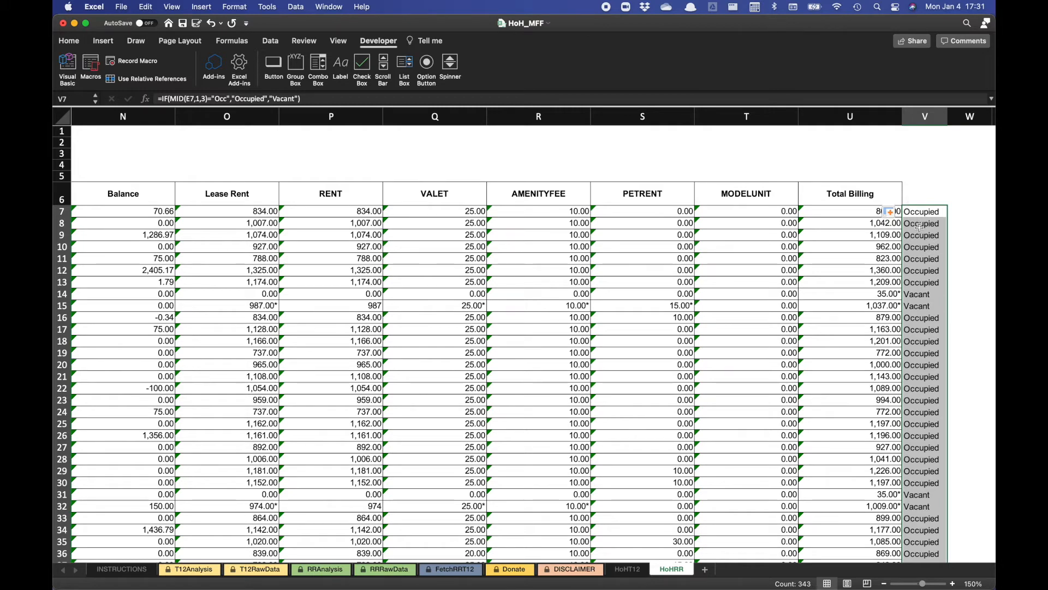
Step: Copy the whole rent roll table on HoHRR from header row 6 down, columns A through the new status column V
click(915, 198)
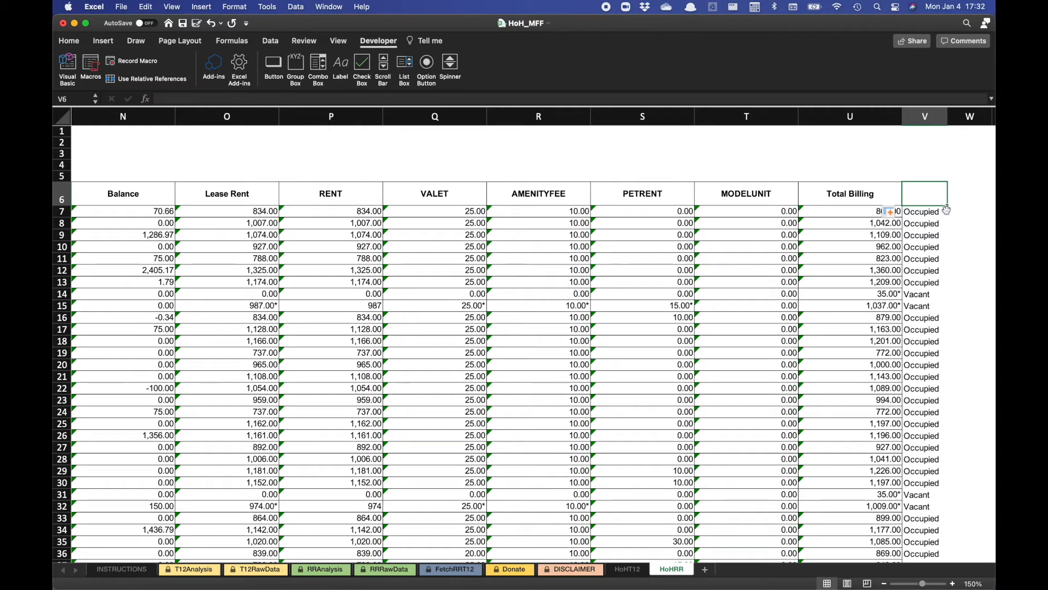
key(shift+Left)
key(shift+Left)
key(shift+Left)
key(shift+Left)
key(shift+Left)
key(shift+Left)
key(shift+Left)
key(shift+Left)
key(shift+Left)
key(shift+Left)
key(shift+Left)
key(shift+Left)
key(shift+Left)
key(shift+Left)
key(shift+Left)
key(shift+Left)
key(shift+Left)
key(shift+Left)
key(shift+Left)
key(shift+Left)
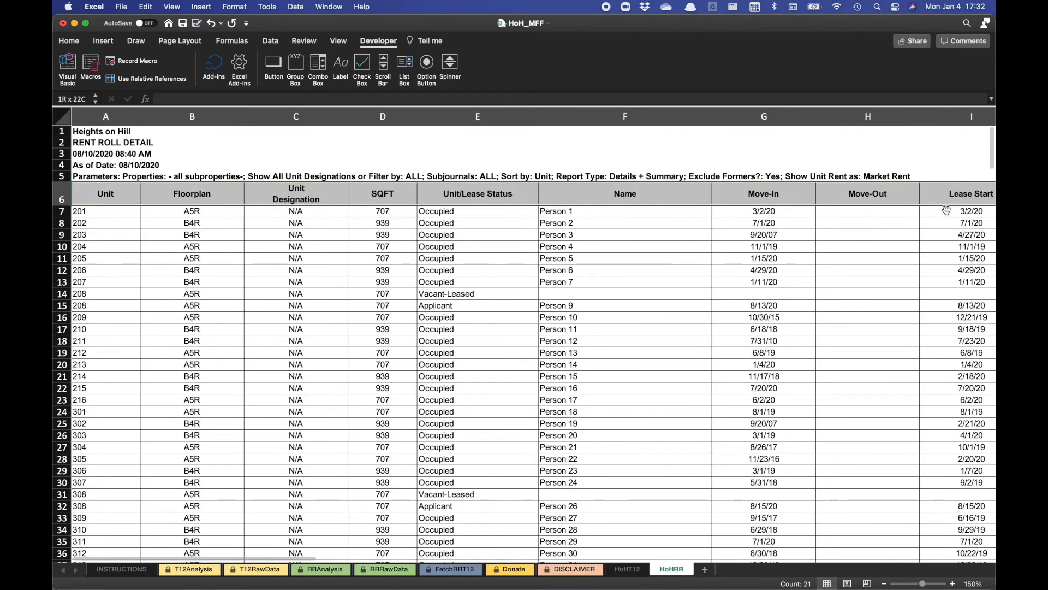
key(super+shift+Down)
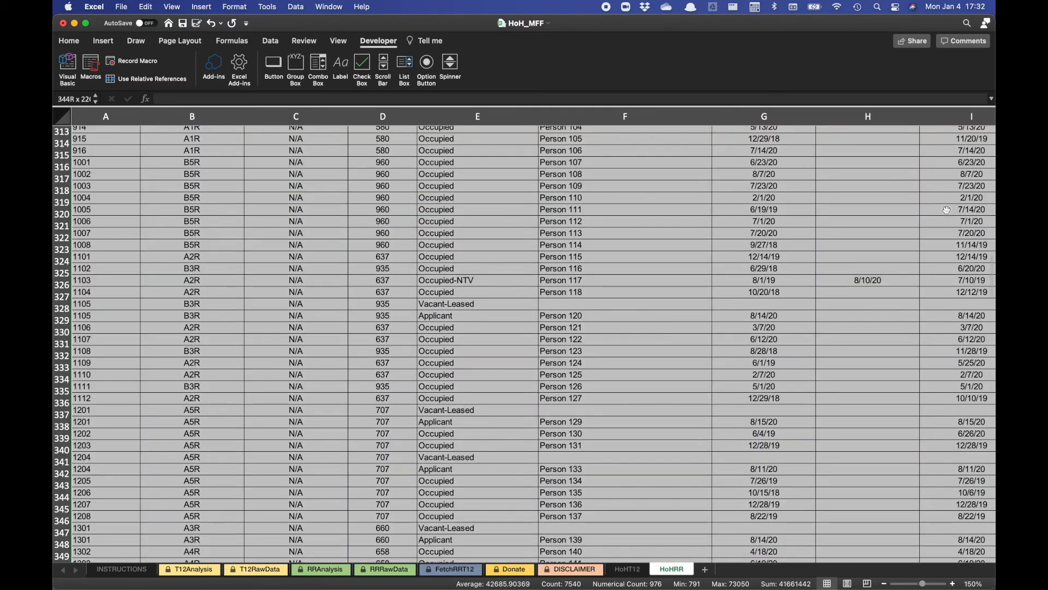
key(super+c)
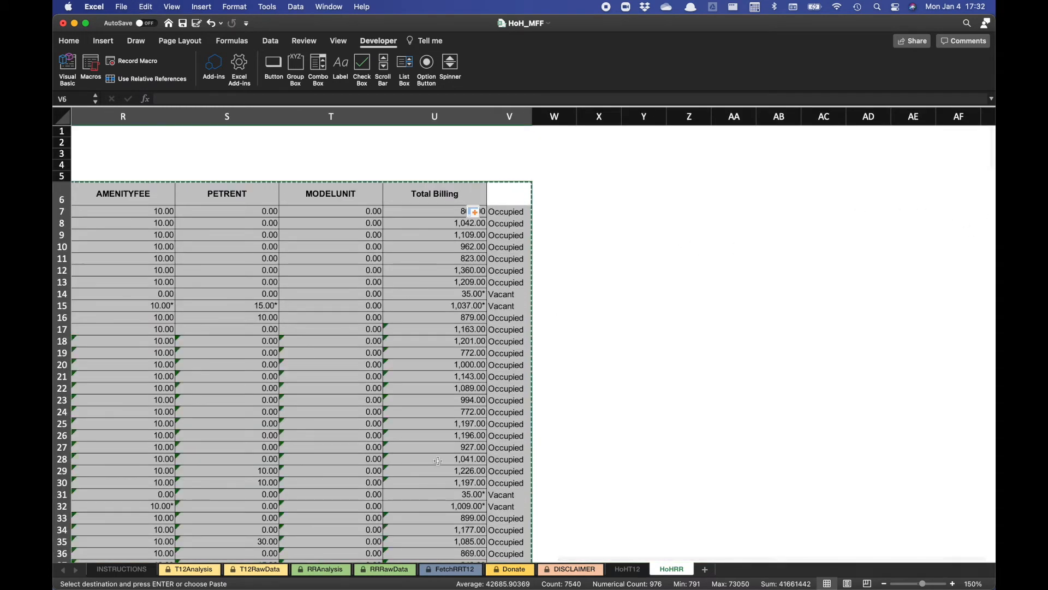
Step: Paste the copied rent roll as values only into the RRRawData sheet, starting at A6 on the orange header row
click(402, 574)
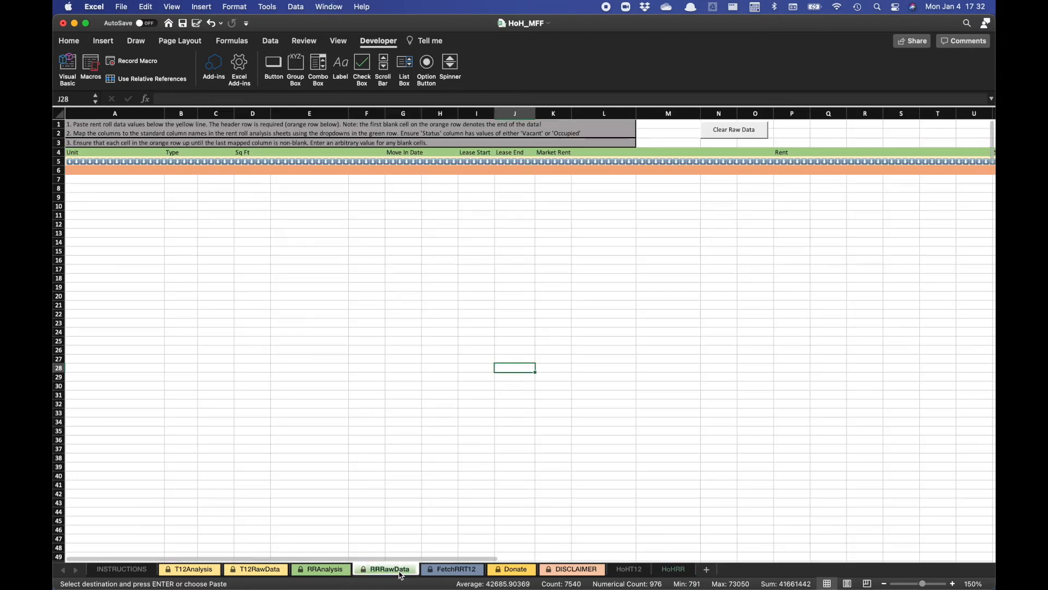
click(107, 171)
right_click(108, 172)
mouse_move(158, 216)
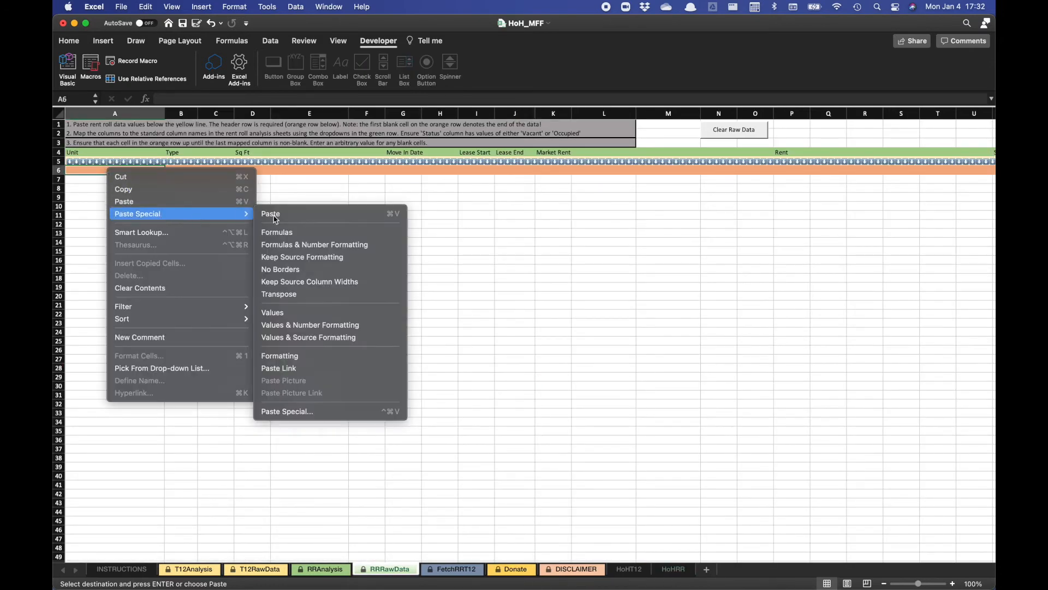
click(303, 313)
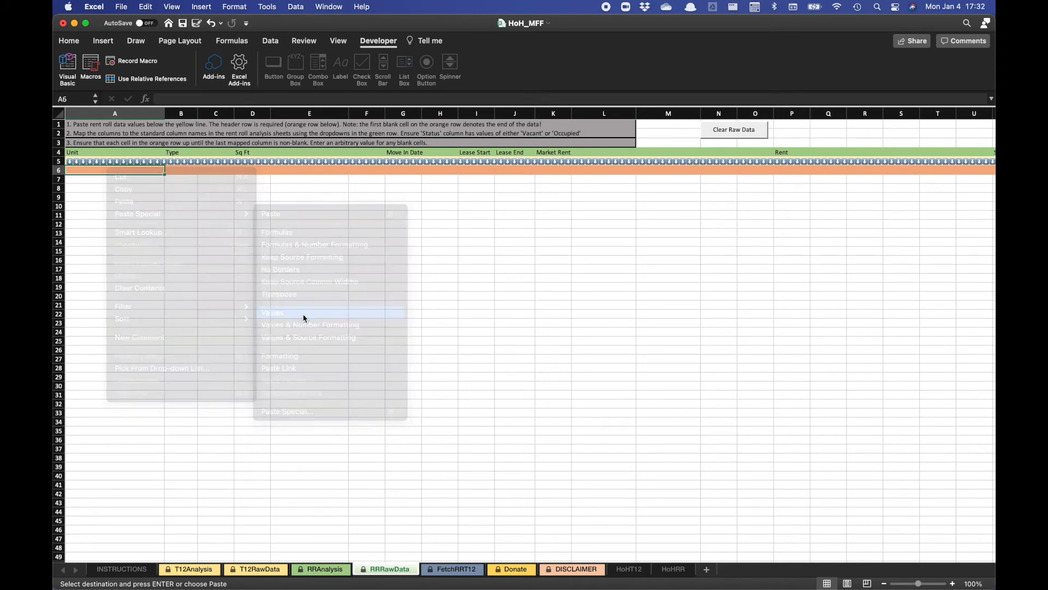
Step: Review the standard column names in green row 4 of RRRawData against the pasted rent roll headers, starting from Unit
click(159, 178)
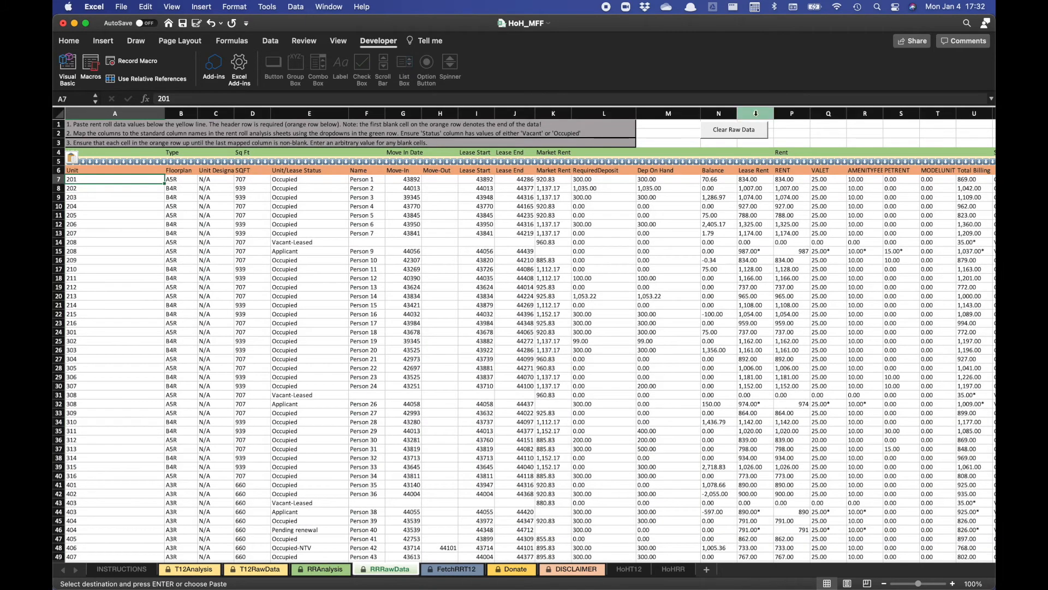
key(Up)
key(Up)
key(Up)
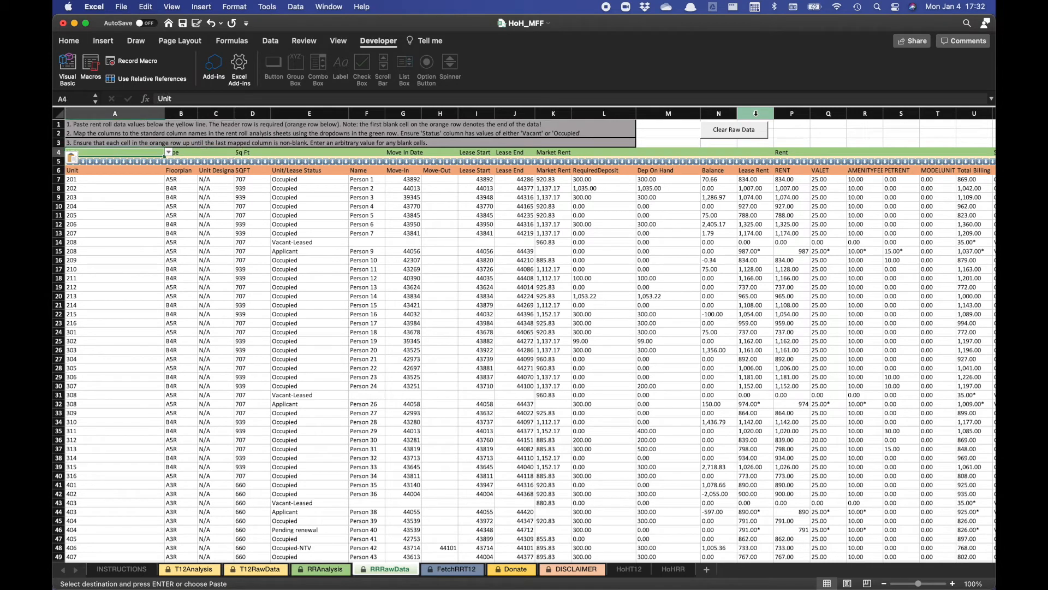
key(Right)
key(Right)
key(Right)
key(Left)
key(Left)
key(Left)
key(Right)
key(Right)
key(Right)
key(Right)
key(Right)
key(Right)
key(Right)
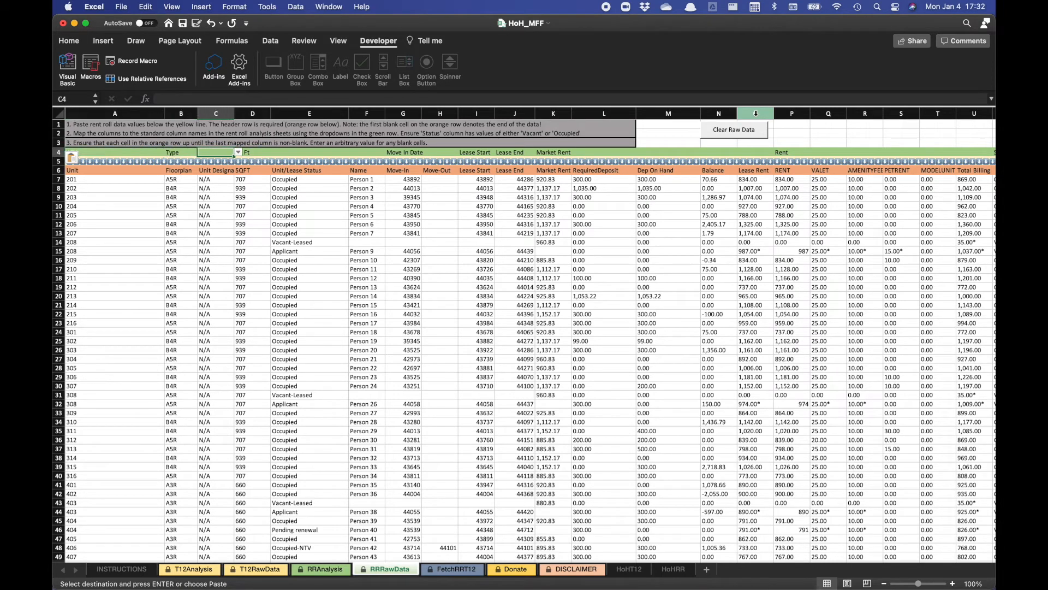
key(Left)
key(Left)
key(Left)
key(Left)
key(Left)
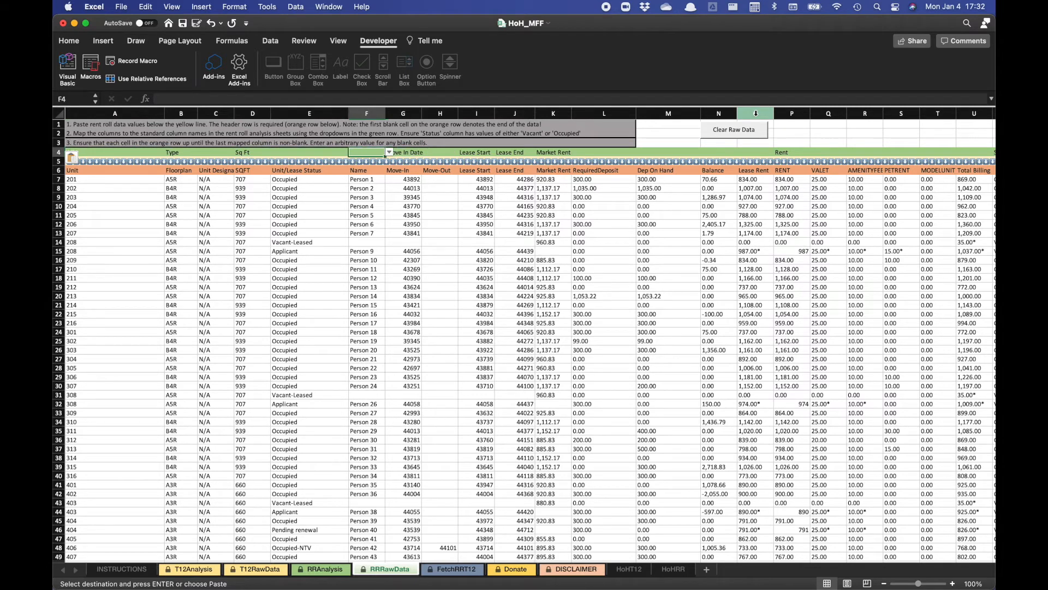
Step: Compare the mapping and header cells of the Unit Designation and SQFT columns, ending back at the Unit mapping in A4
key(Down)
key(Down)
key(Down)
key(Down)
key(Up)
key(Up)
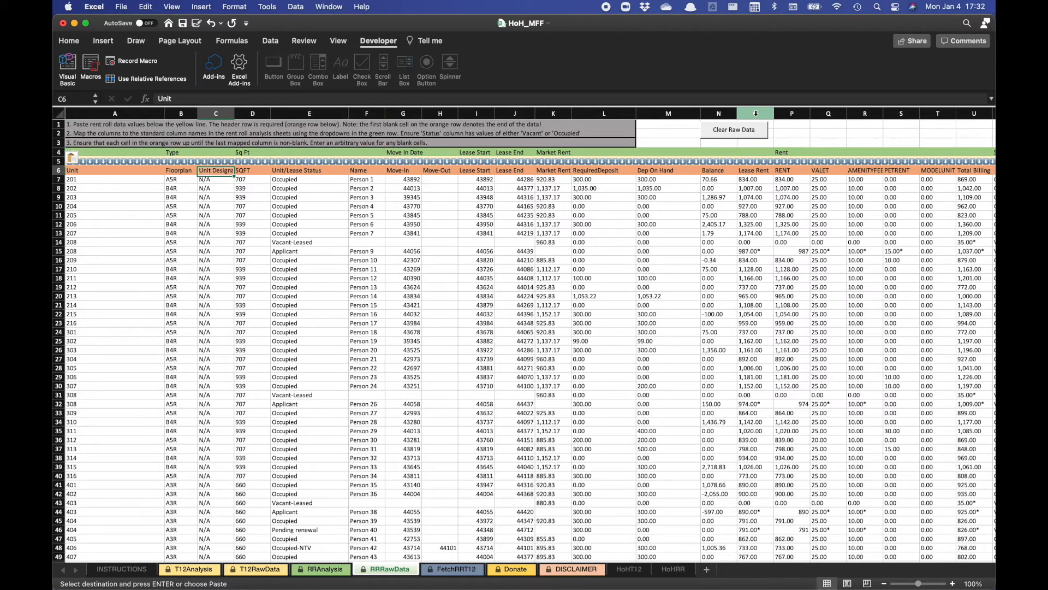
key(Down)
key(Down)
key(Right)
key(Up)
key(Up)
key(Down)
key(Down)
key(Up)
key(Up)
key(Down)
key(Up)
key(Up)
key(Up)
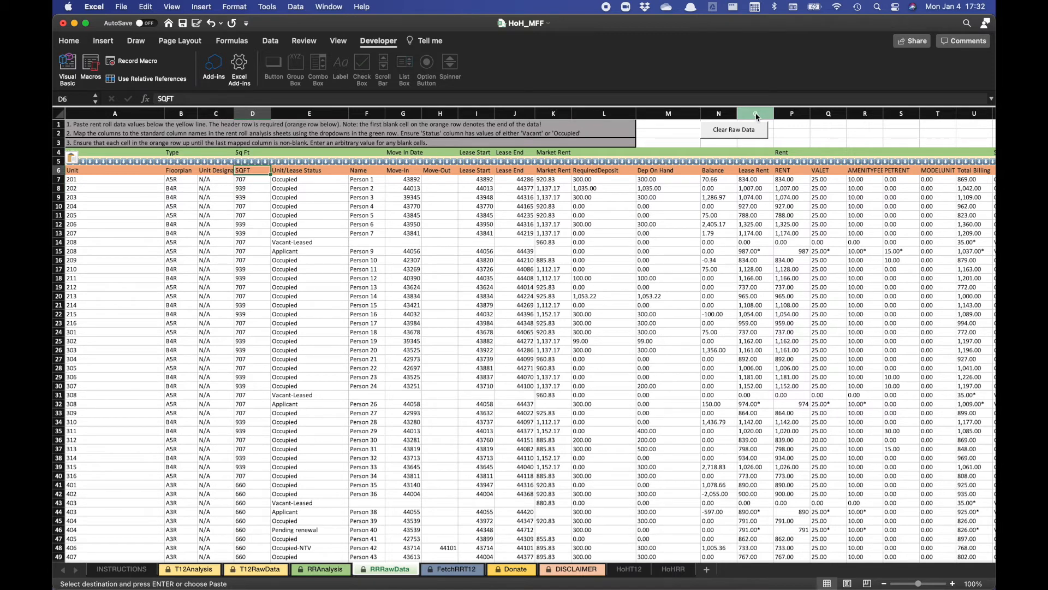
key(Left)
key(Left)
key(Left)
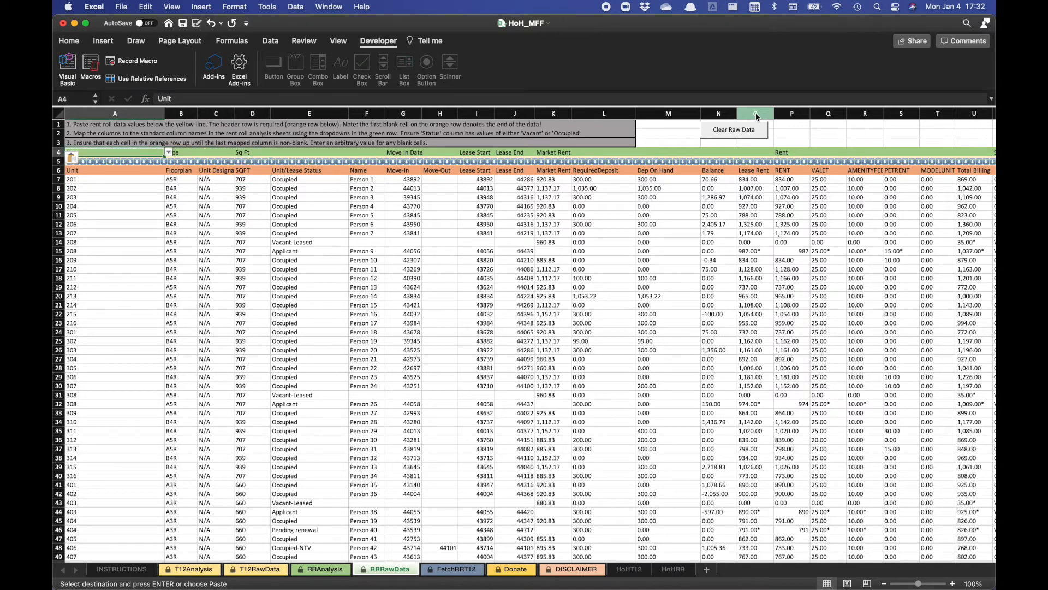
Step: Check the standard column mappings in green row 4 of RRRawData from Unit across to Lease End
key(Right)
key(Right)
key(Left)
key(Left)
key(Right)
key(Right)
key(Right)
key(Right)
key(Right)
key(Right)
key(Right)
key(Right)
key(Right)
key(Left)
key(Left)
key(Left)
key(Left)
key(Left)
key(Left)
key(Left)
key(Left)
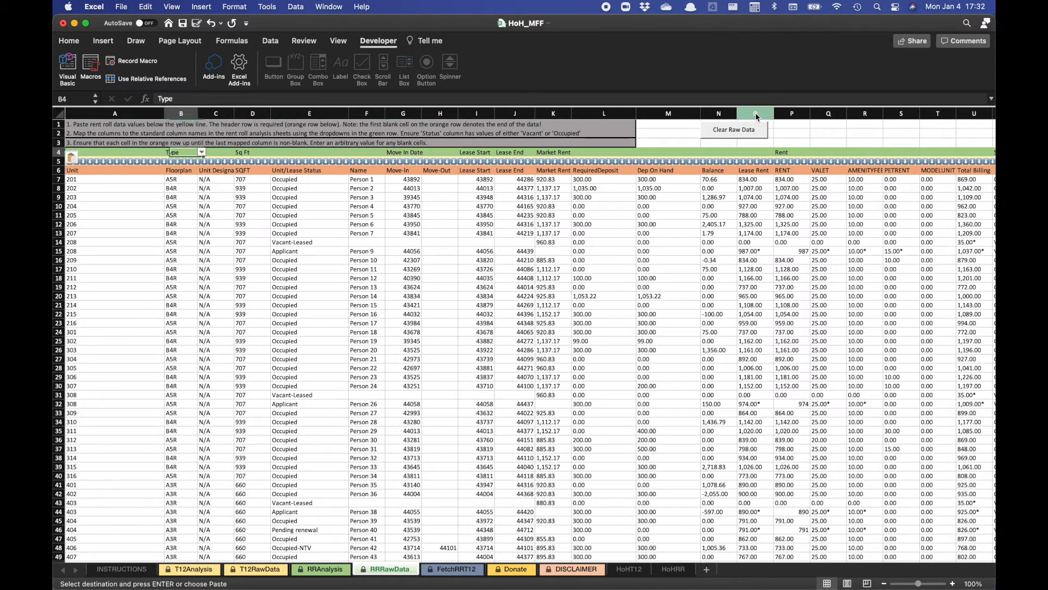
Step: Examine the standard column names offered as mapping choices for the Unit column in A4
key(Left)
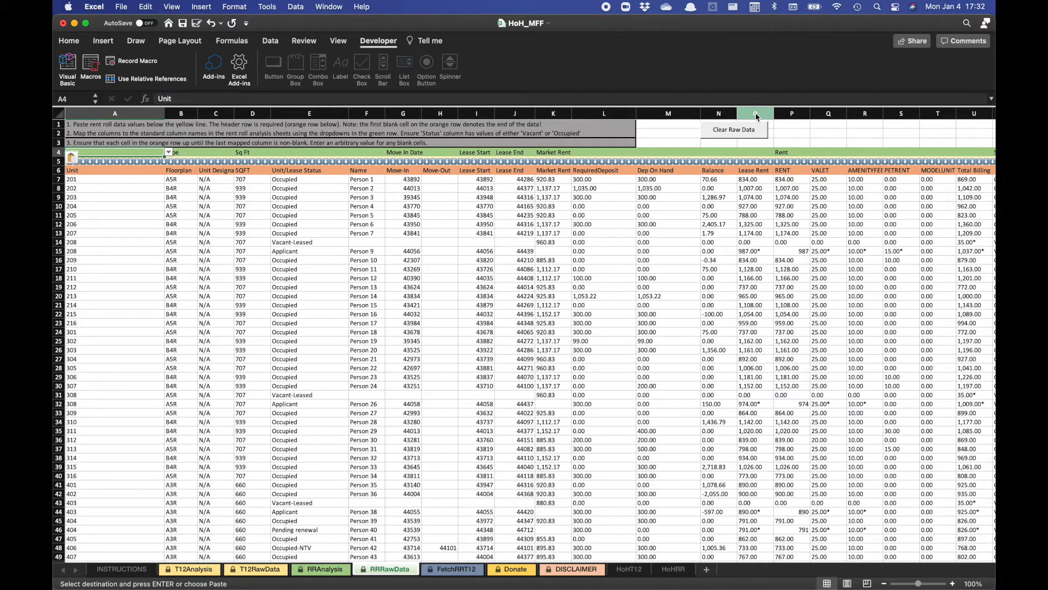
click(169, 153)
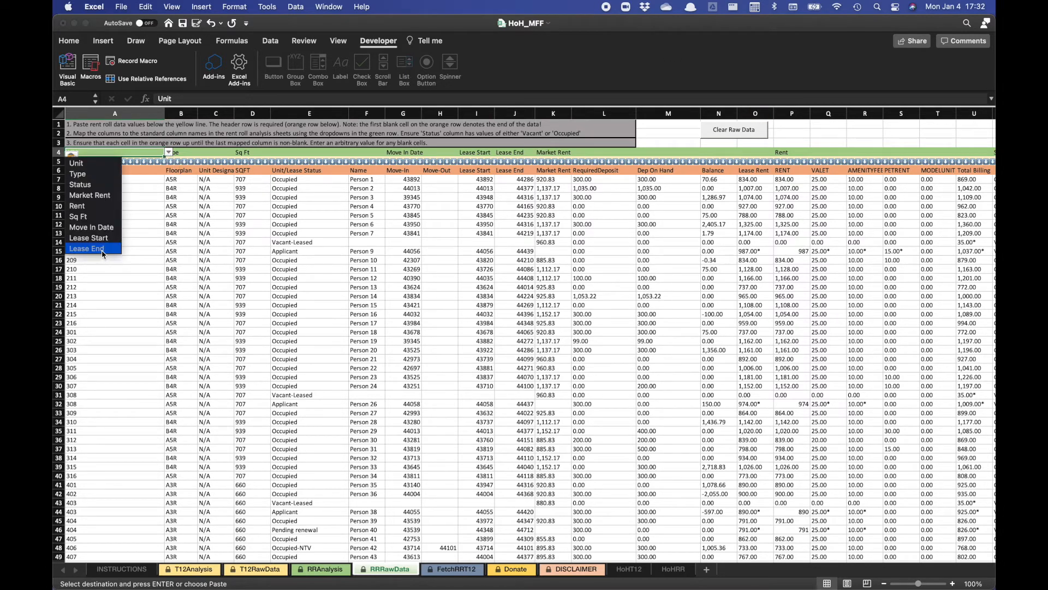
click(259, 212)
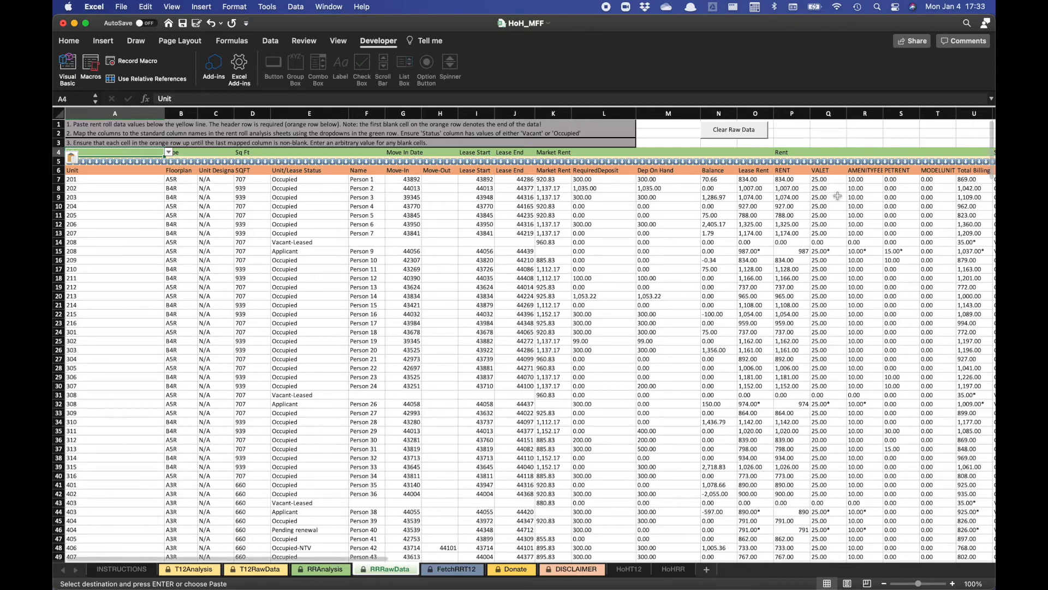
Step: Examine the first unit's values in row 7, from Market Rent through Total Billing and back to the lease and Move-In dates
click(556, 179)
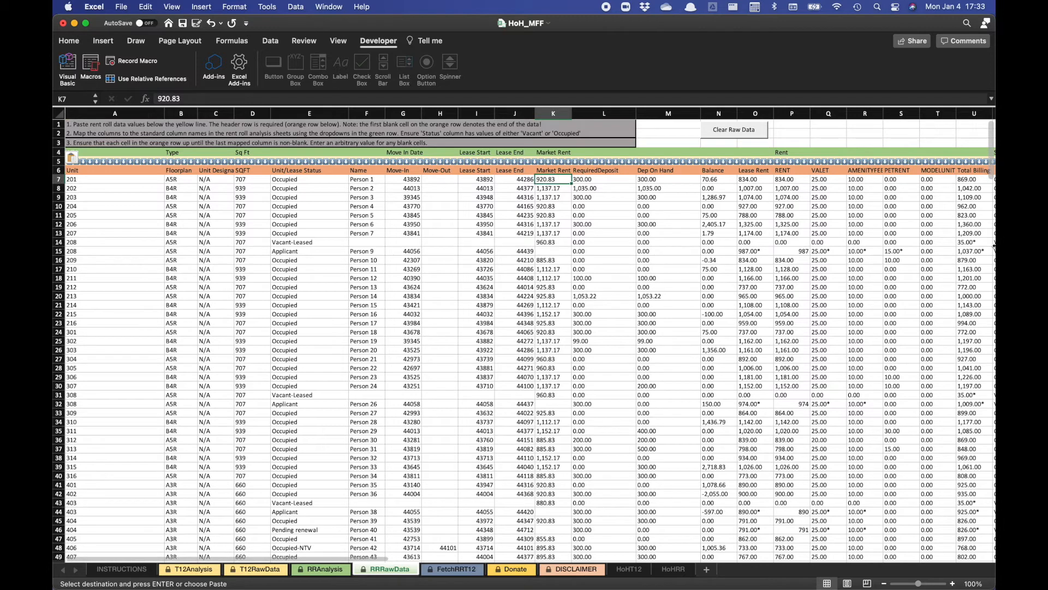
key(Right)
key(Right)
key(Right)
key(Right)
key(Right)
key(Right)
key(Right)
key(Right)
key(Right)
key(Right)
key(Left)
key(Left)
key(Left)
key(Left)
key(Left)
key(Left)
key(Left)
key(Left)
key(Left)
key(Left)
key(Left)
key(Left)
key(Left)
key(Left)
key(Right)
key(Right)
key(Right)
key(Left)
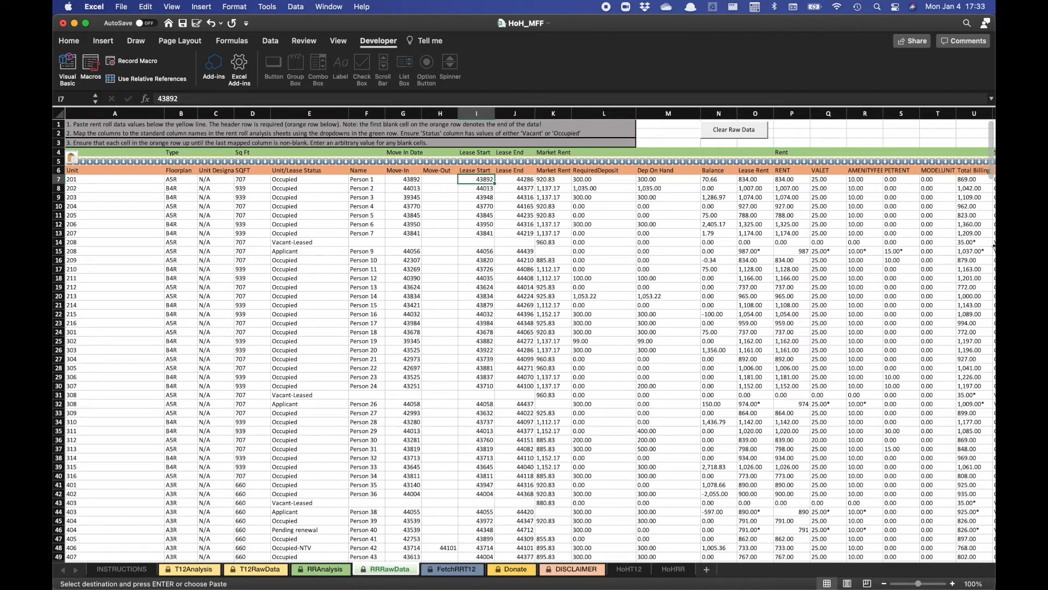
key(Left)
key(Left)
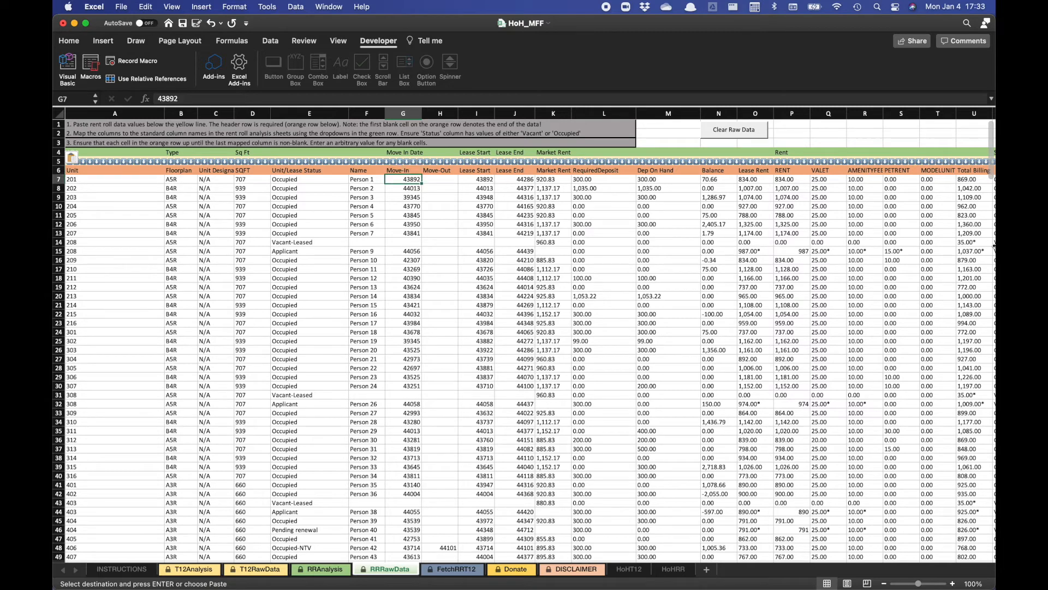
key(Right)
key(Right)
key(Left)
key(Left)
Step: Review the green row 4 mappings against the orange headers, from Unit in column A across past Status in column V
key(Up)
key(Up)
key(Up)
key(Left)
key(Left)
key(Left)
key(Left)
key(Left)
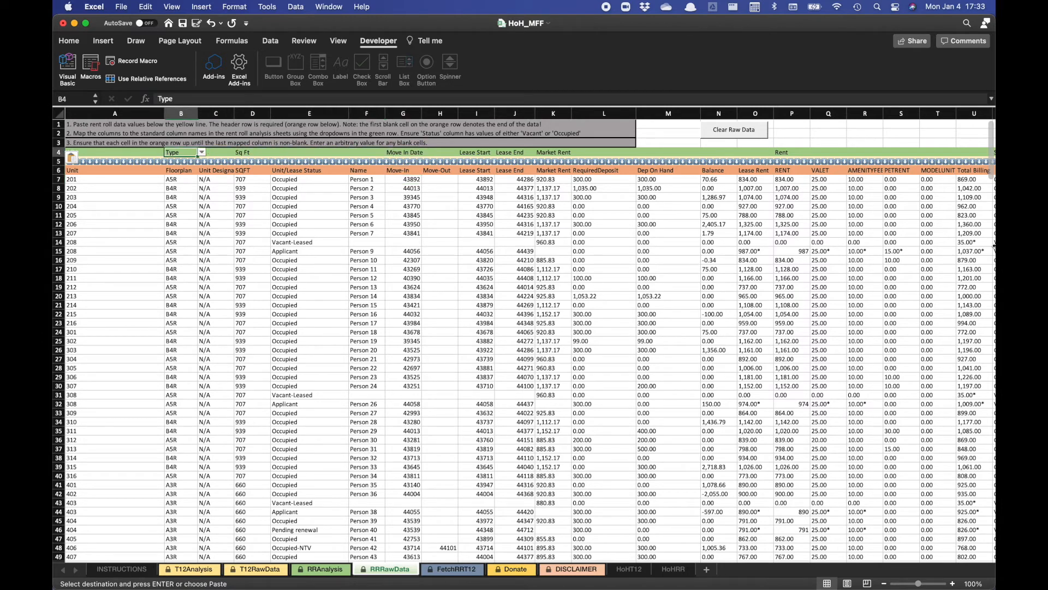
key(Left)
key(Right)
key(Right)
key(Right)
key(Right)
key(Right)
key(Right)
key(Right)
key(Right)
key(Right)
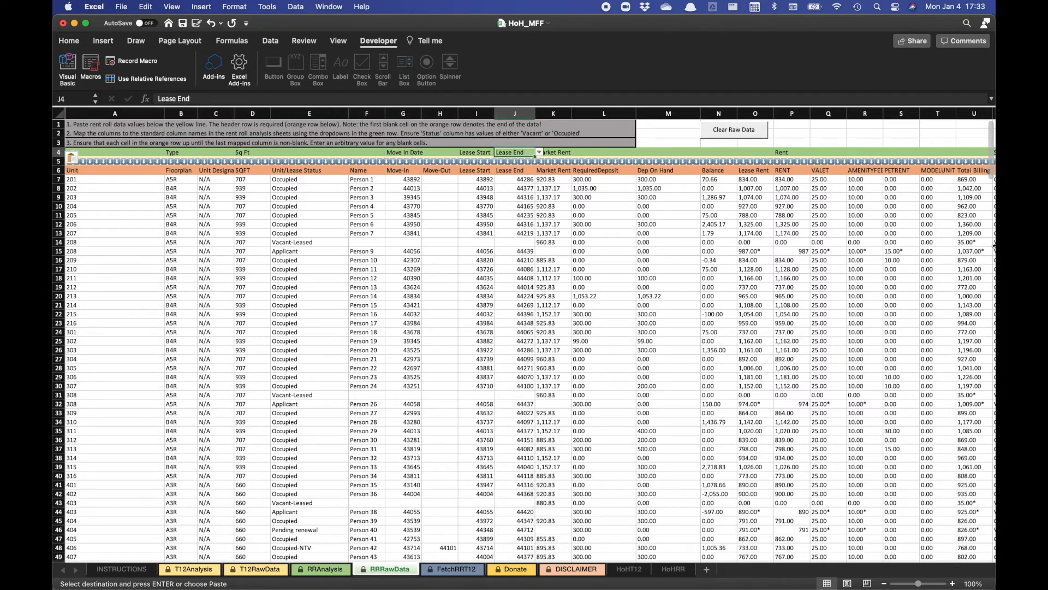
key(Right)
key(Right)
key(Right)
key(Right)
key(Right)
key(Right)
key(Right)
key(Right)
key(Right)
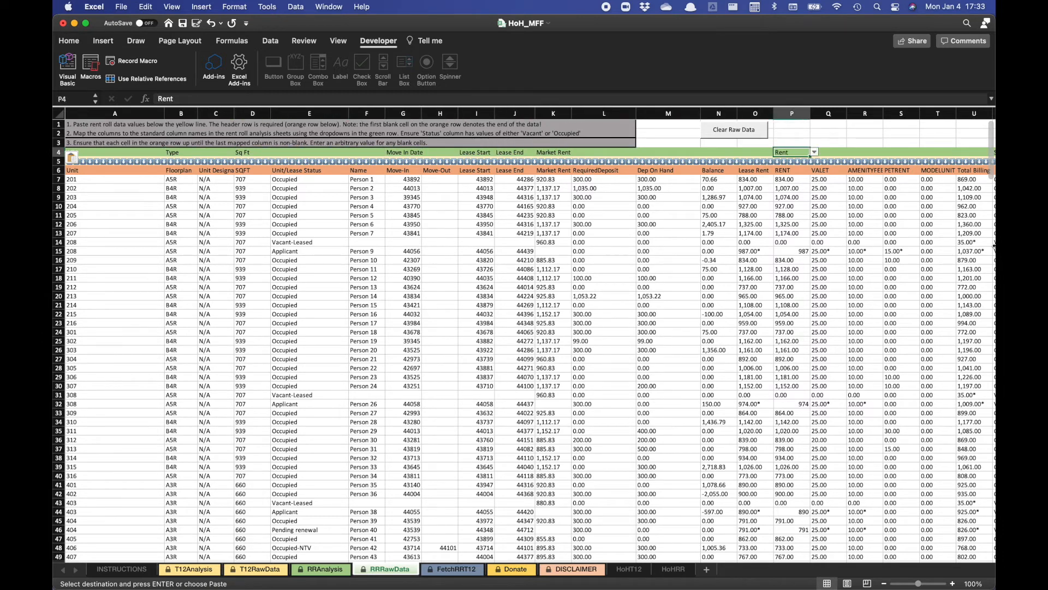
key(Right)
key(Right)
key(Right)
key(Right)
key(Right)
key(Right)
key(Right)
key(Right)
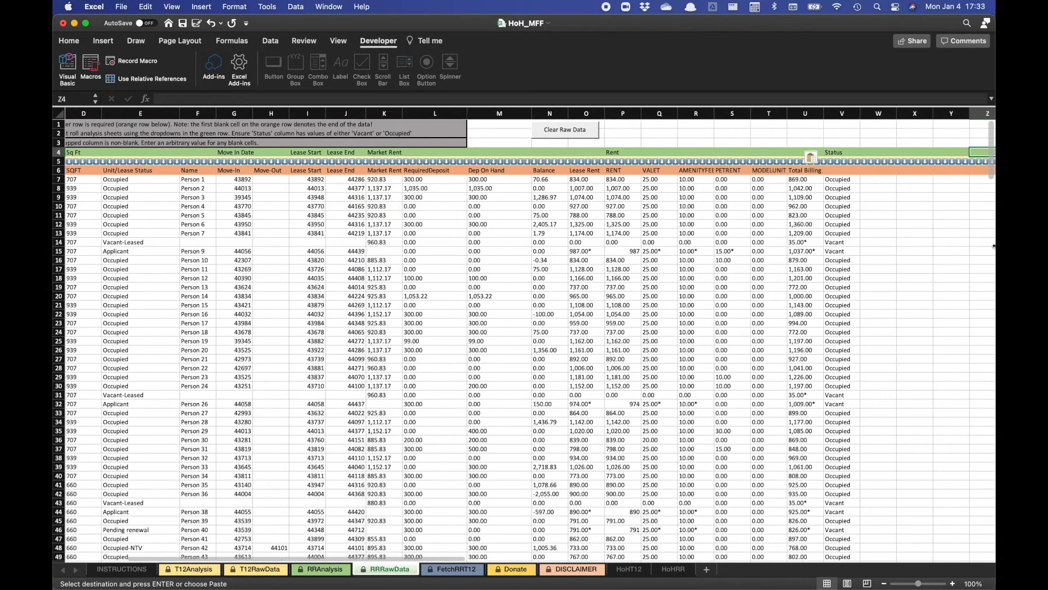
Step: Inspect the mapping cell V4 above the Occupied/Vacant column and its choices of standard column names
key(Left)
key(Left)
key(Left)
key(Left)
key(Left)
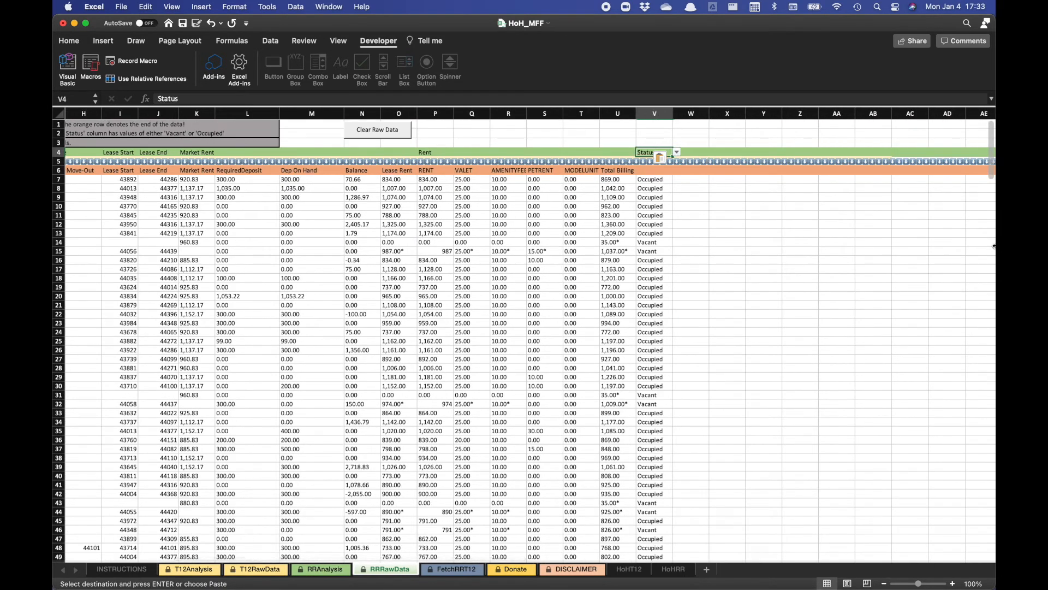
click(677, 153)
click(678, 158)
Step: Check the orange header row for blank cells between Dep On Hand and the Status column's header cell V6
click(671, 170)
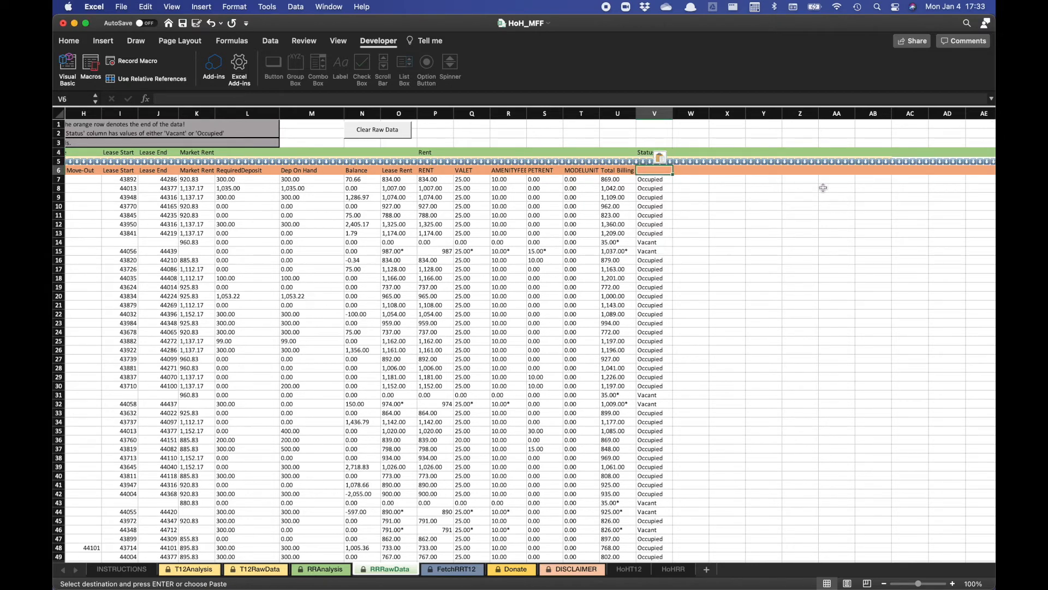
key(Left)
key(Left)
key(Left)
key(Left)
key(Left)
key(Left)
key(Left)
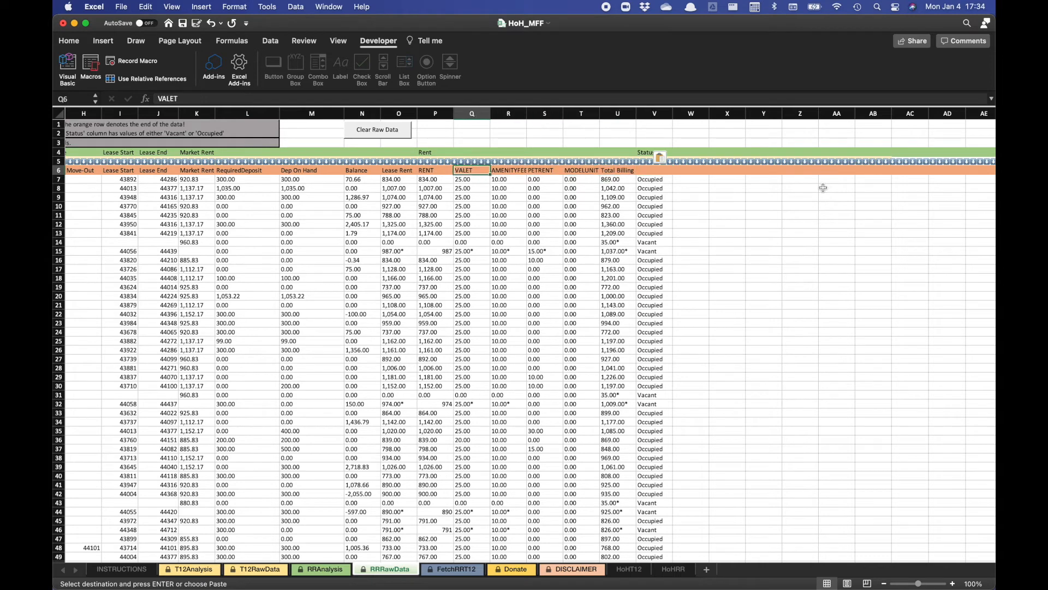
key(Left)
key(Left)
key(Left)
key(Left)
key(Left)
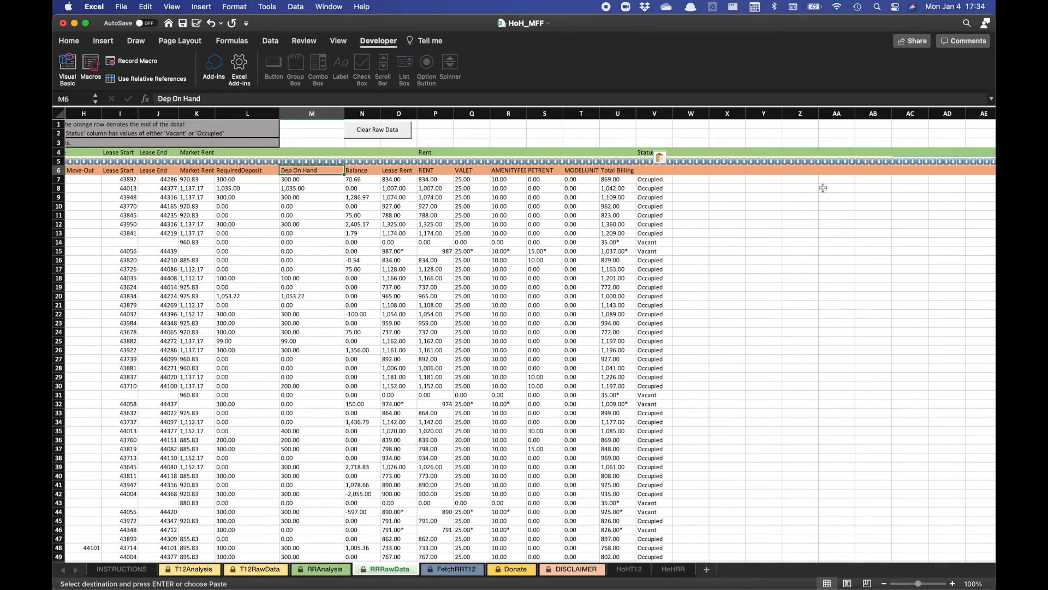
key(Right)
key(Right)
key(Right)
key(Right)
key(Right)
key(Right)
key(Right)
key(Right)
key(Right)
key(Right)
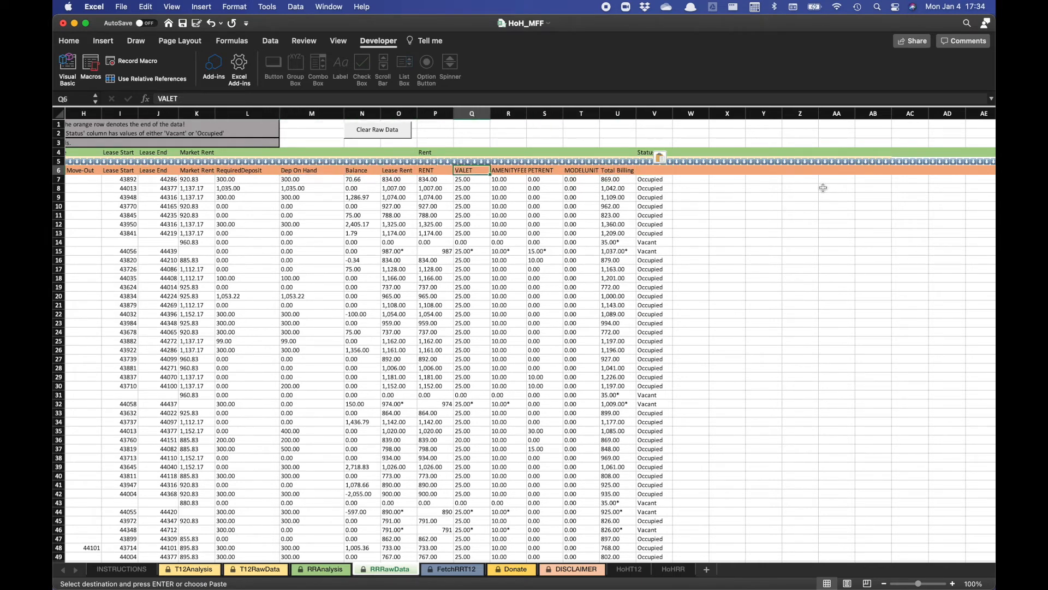
key(Right)
key(Right)
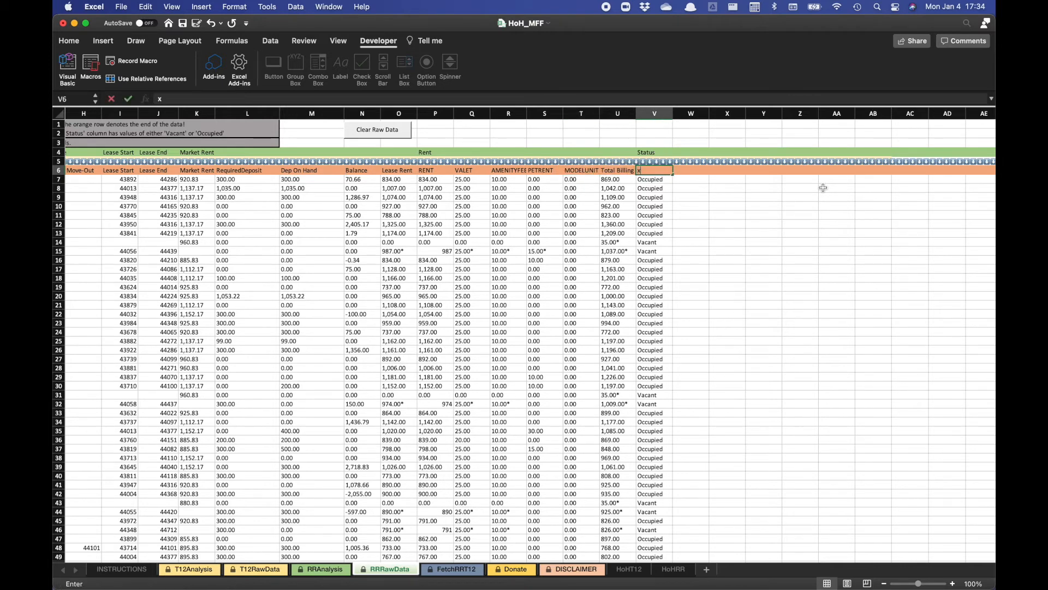
Step: Enter x as the placeholder header in V6 above the Occupied/Vacant values
text(x)
key(Return)
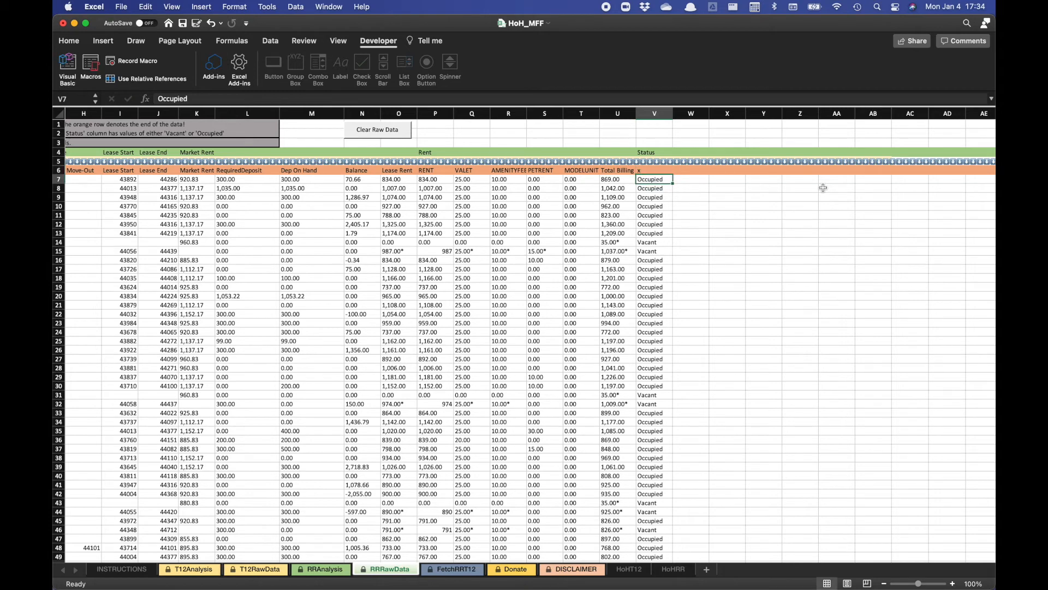
key(Up)
key(Left)
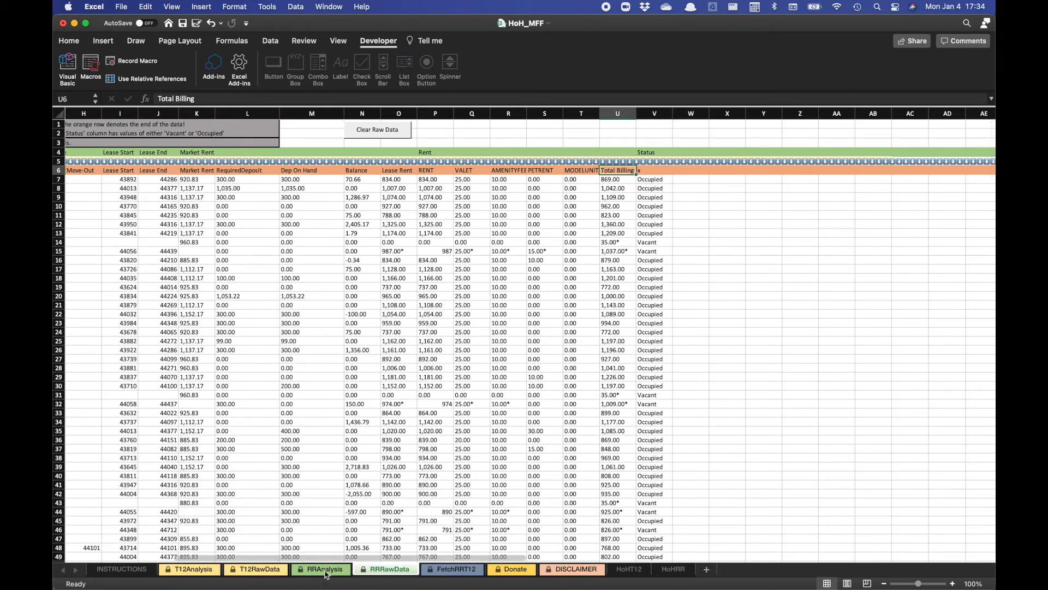
Step: On the RRAnalysis sheet, pull in the mapped data from RRRawData and acknowledge the completed load
click(323, 569)
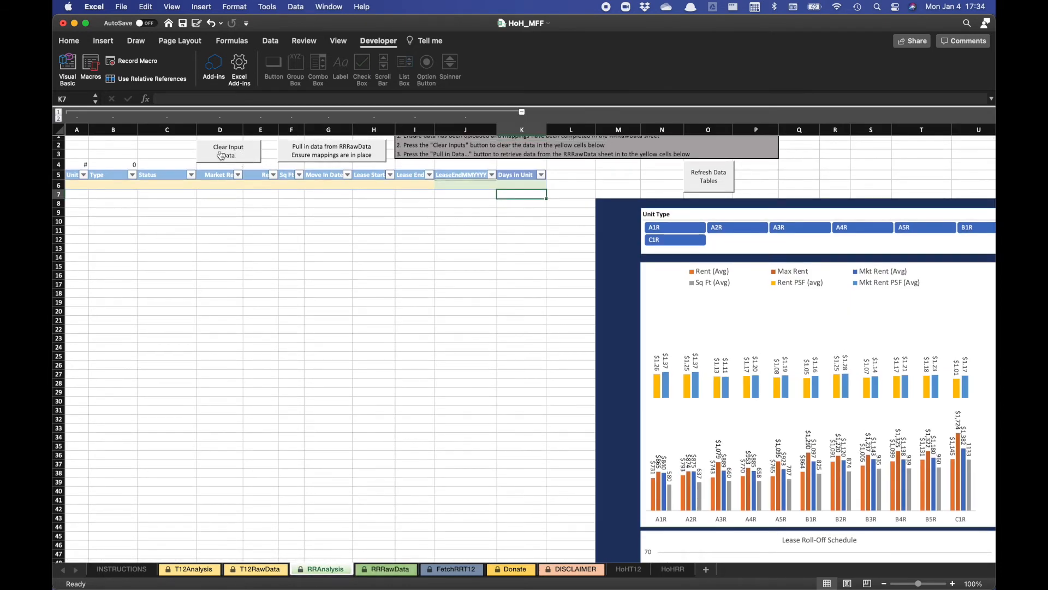
click(324, 147)
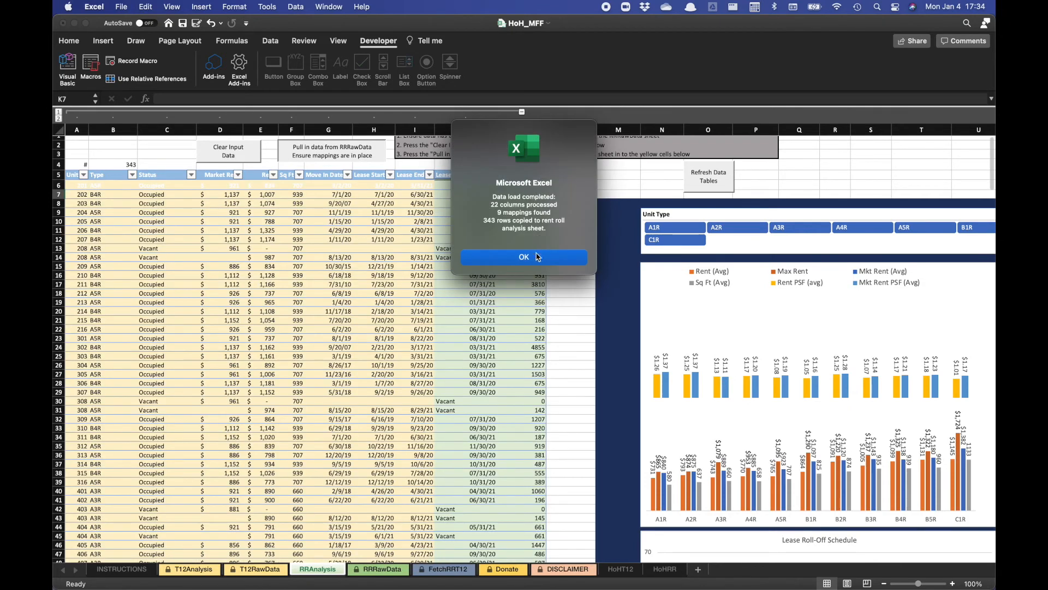
click(523, 259)
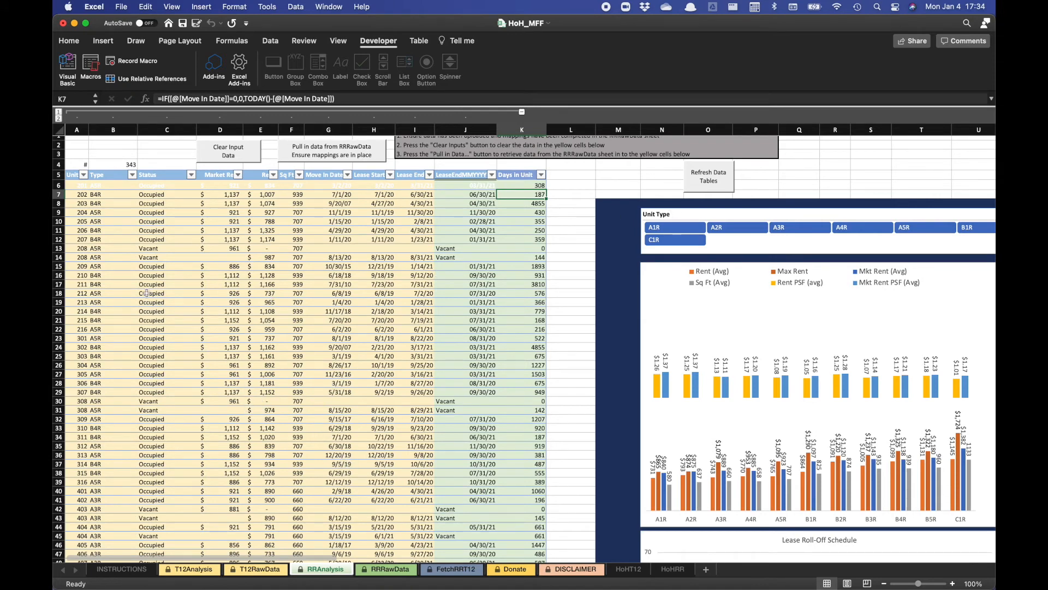
Step: Examine the loaded Status values, the vacancy and rent statistics, and the unit type summary table across RRAnalysis
click(152, 239)
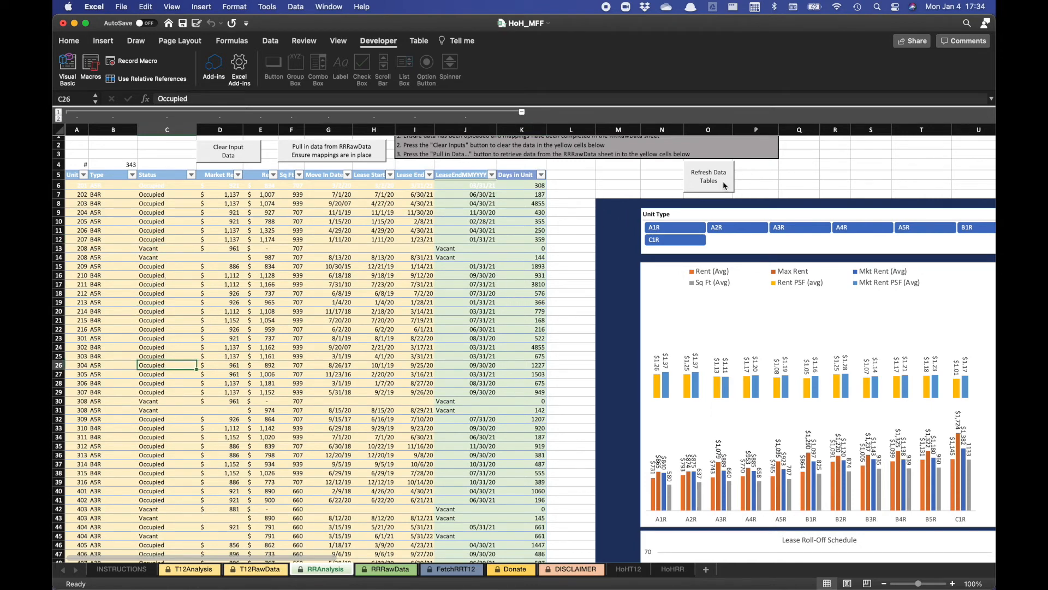
click(848, 174)
key(Right)
key(Right)
key(Right)
key(Right)
key(Right)
key(Right)
key(Right)
key(Right)
key(Right)
key(Right)
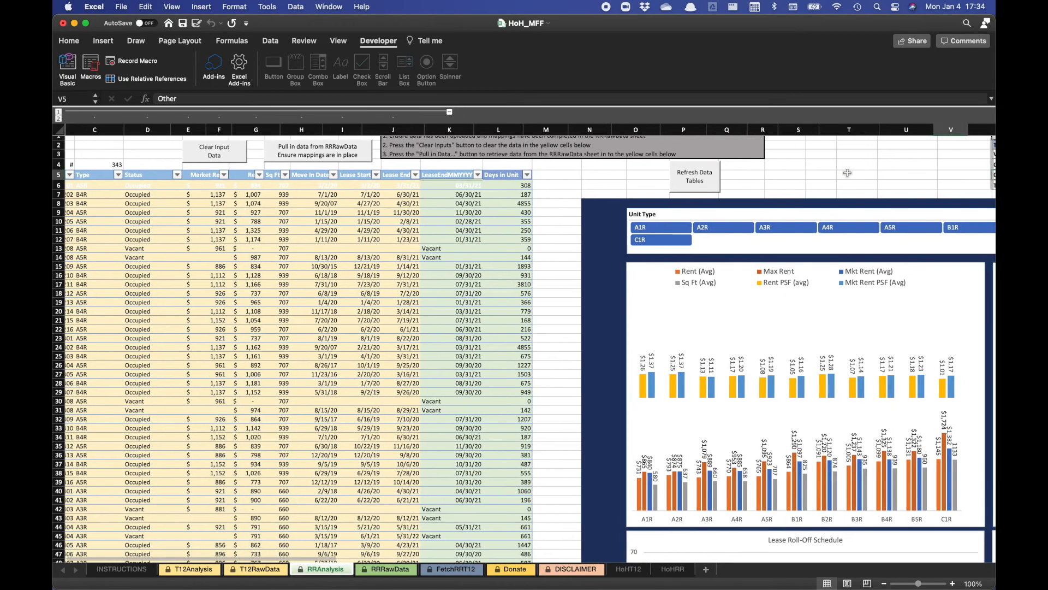
key(Right)
key(Right)
key(Right)
key(Right)
key(Right)
key(Right)
key(Right)
key(Right)
key(Right)
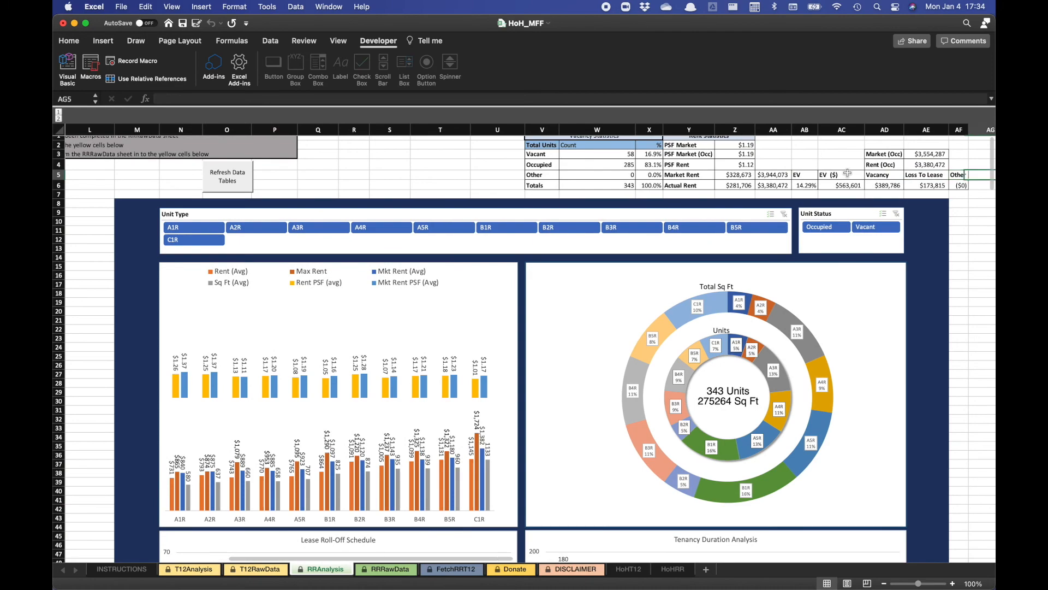
key(Right)
key(Right)
key(Right)
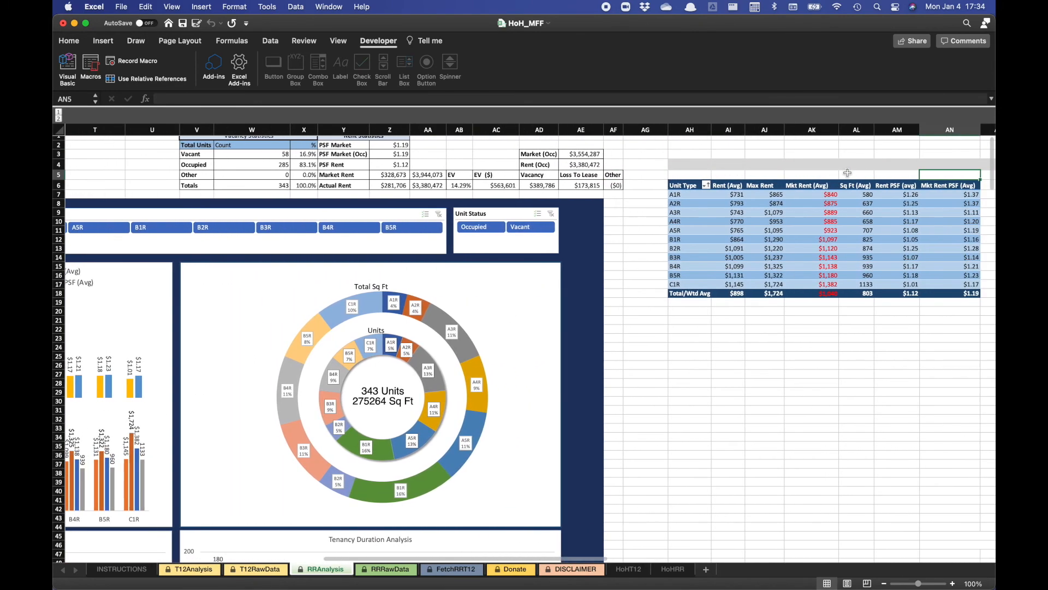
Step: Look across the summary pivot tables on RRAnalysis, from the unit type rents to the Lease Roll Off Schedule
key(Right)
key(Right)
key(Right)
key(Right)
key(Right)
key(Right)
key(Right)
key(Right)
key(Right)
key(Right)
key(Right)
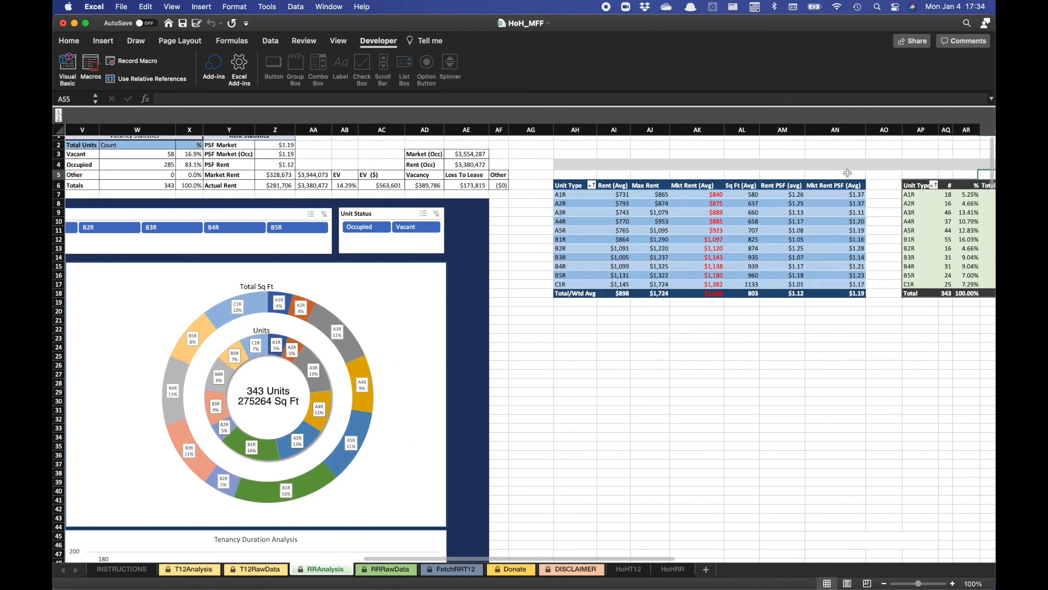
scroll(848, 174, right, 10)
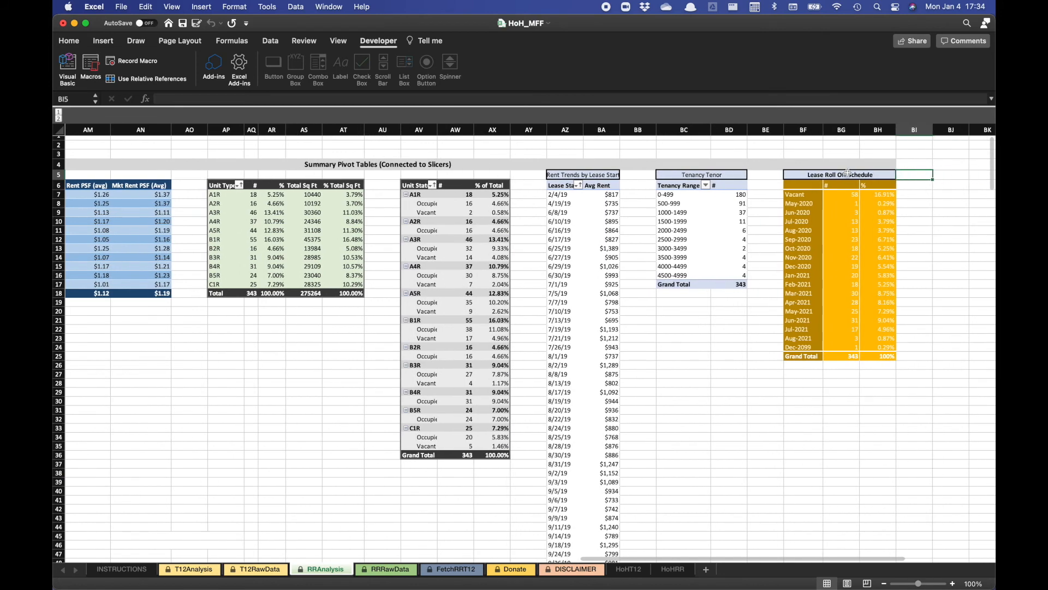
key(Left)
key(Left)
key(Left)
key(Left)
key(Left)
key(Left)
key(Left)
key(Left)
key(Left)
key(Left)
key(Left)
key(Left)
key(Left)
key(Left)
key(Left)
key(Left)
key(Left)
key(Left)
key(Left)
key(Left)
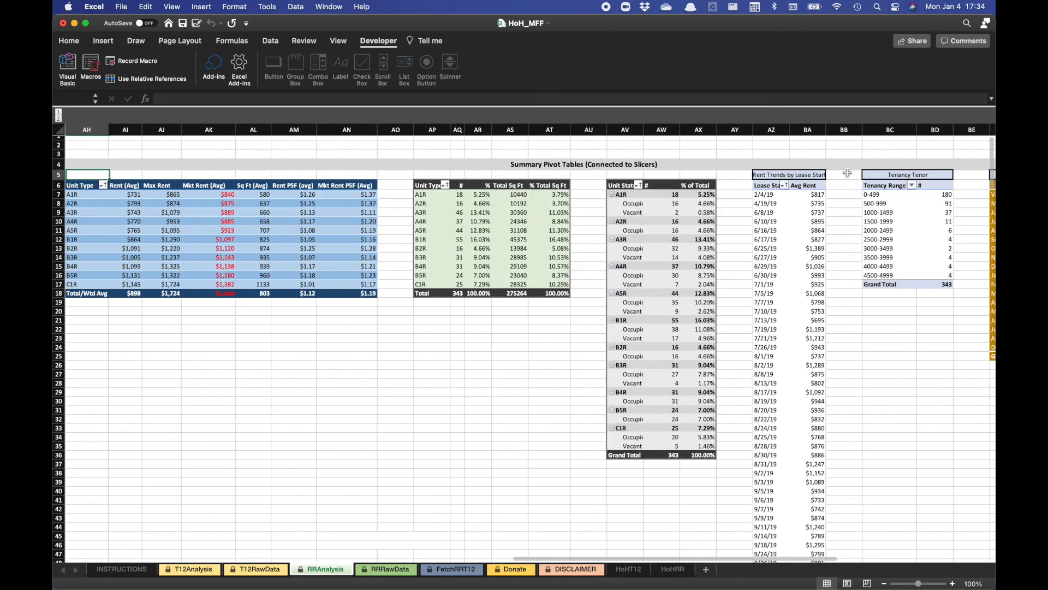
Step: Examine the average rents by unit type and the unit counts in the neighbouring square footage pivot table
key(Right)
key(Right)
key(Right)
key(Down)
key(Down)
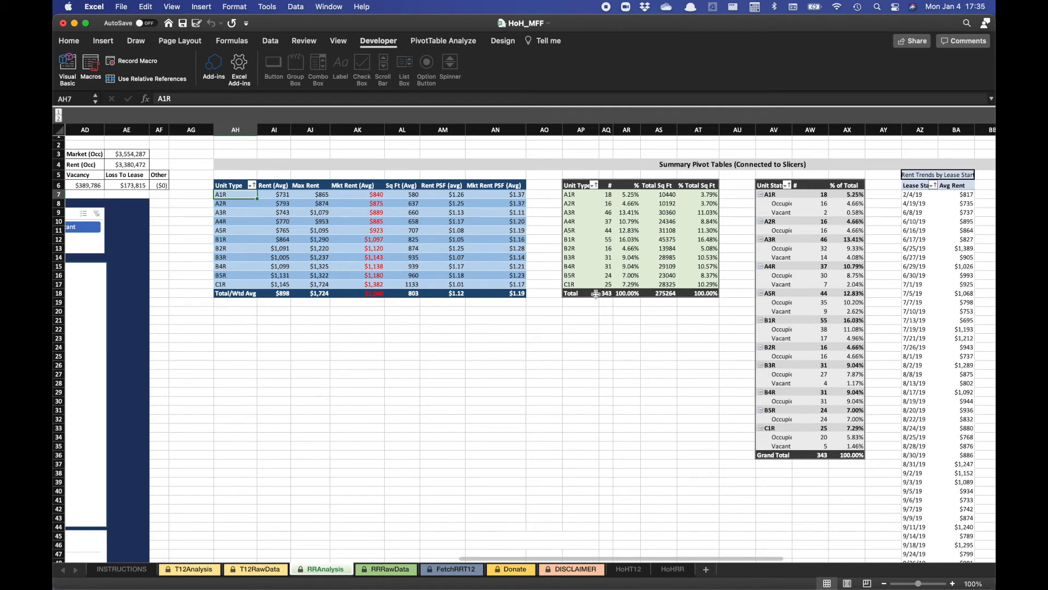
click(579, 197)
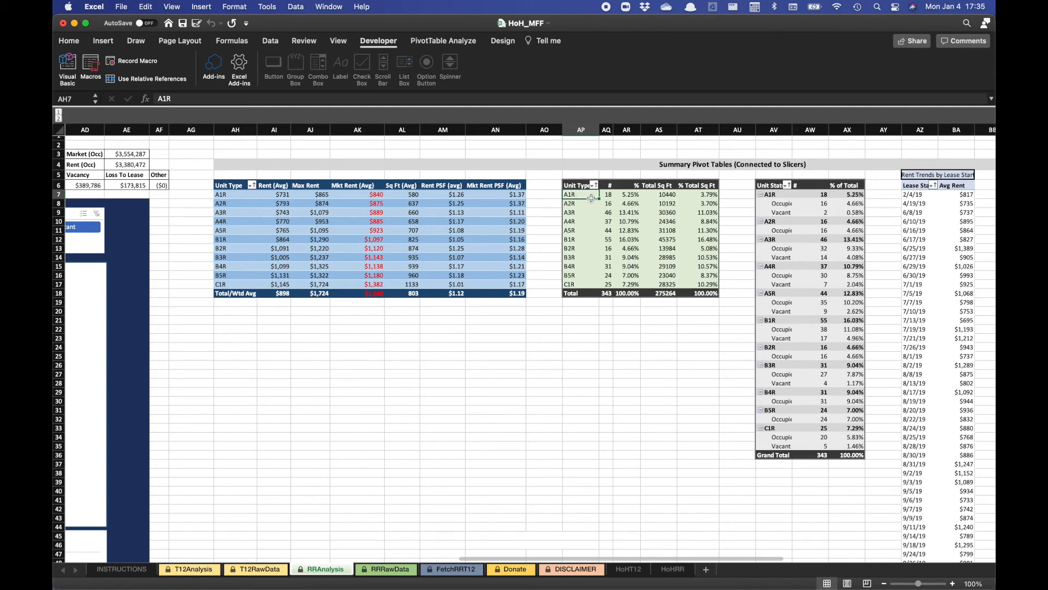
drag(599, 198, 600, 284)
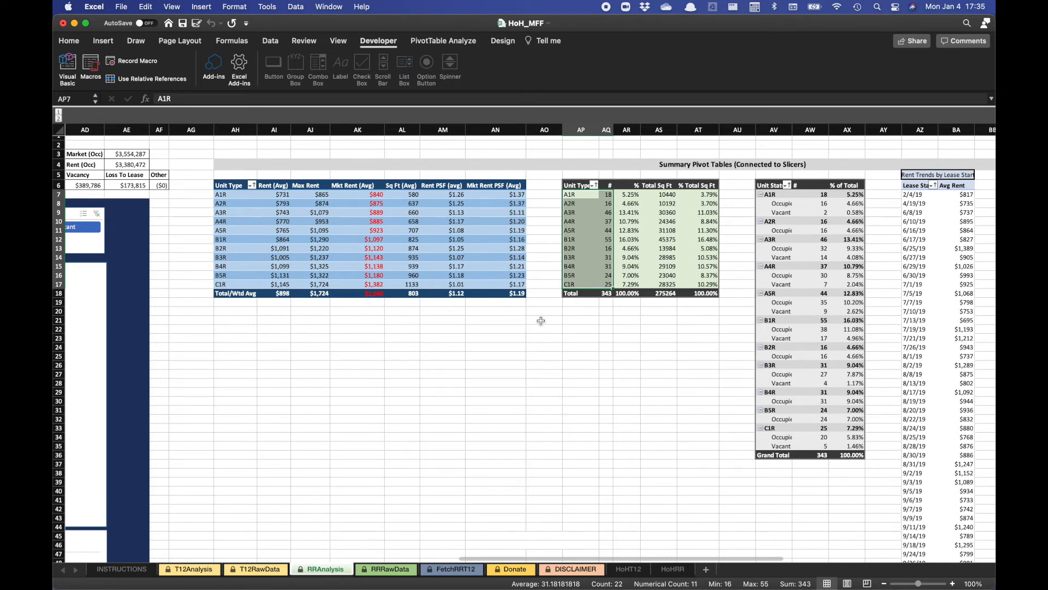
key(Left)
key(Left)
key(Left)
key(Left)
key(Left)
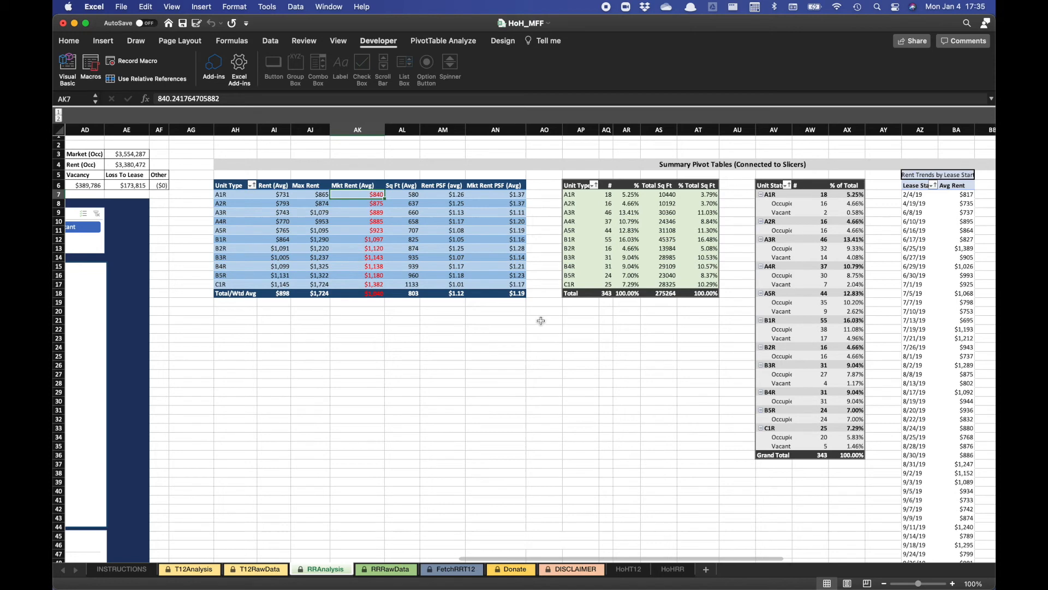
Step: Inspect the Vacancy Statistics block and the formulas behind its Vacant, Occupied and Other counts
key(Left)
key(Left)
key(Left)
key(Left)
key(Left)
key(Left)
key(Left)
key(Left)
key(Left)
key(Left)
key(Left)
key(Left)
key(Left)
key(Left)
key(Left)
key(Left)
key(Left)
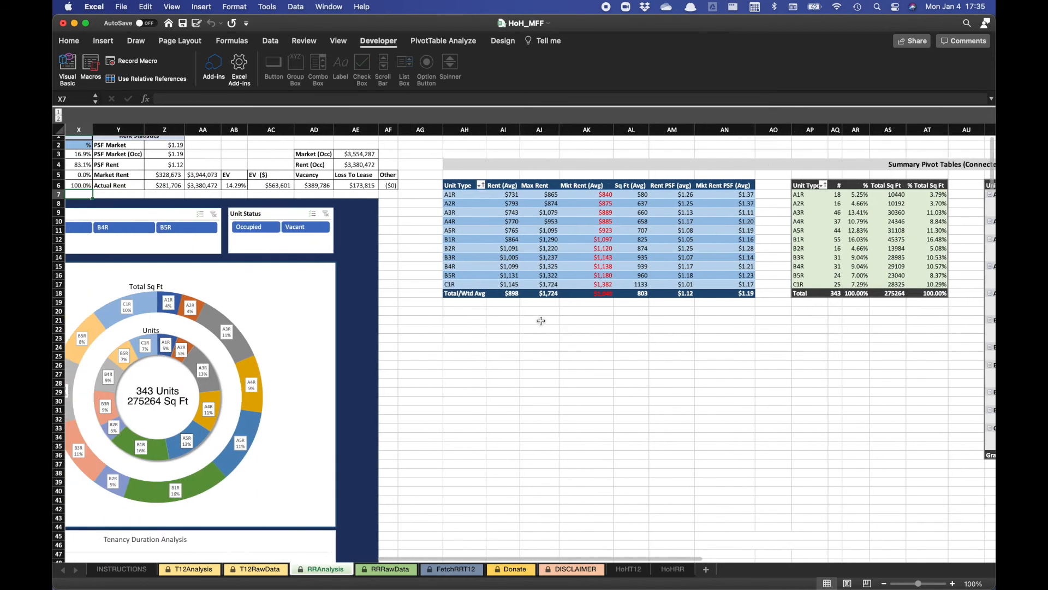
key(Up)
key(Up)
key(Right)
key(Right)
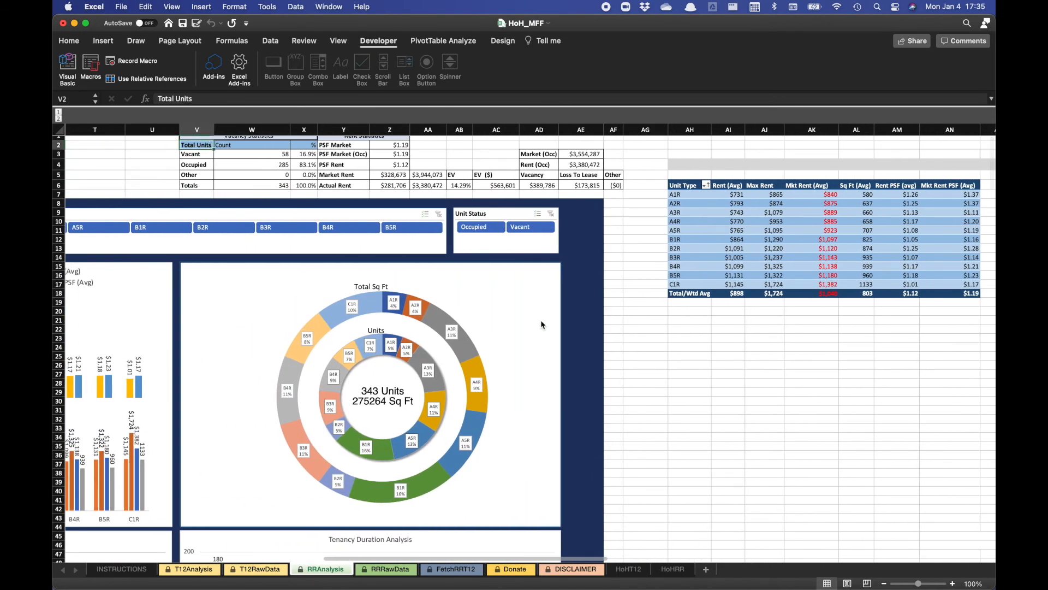
key(Up)
key(Down)
key(Right)
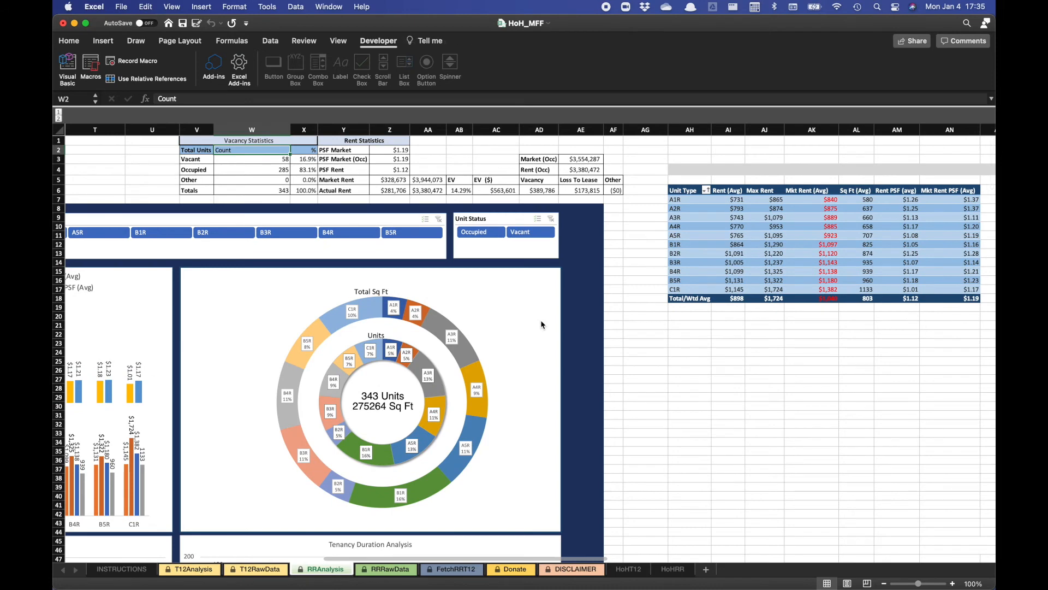
key(Down)
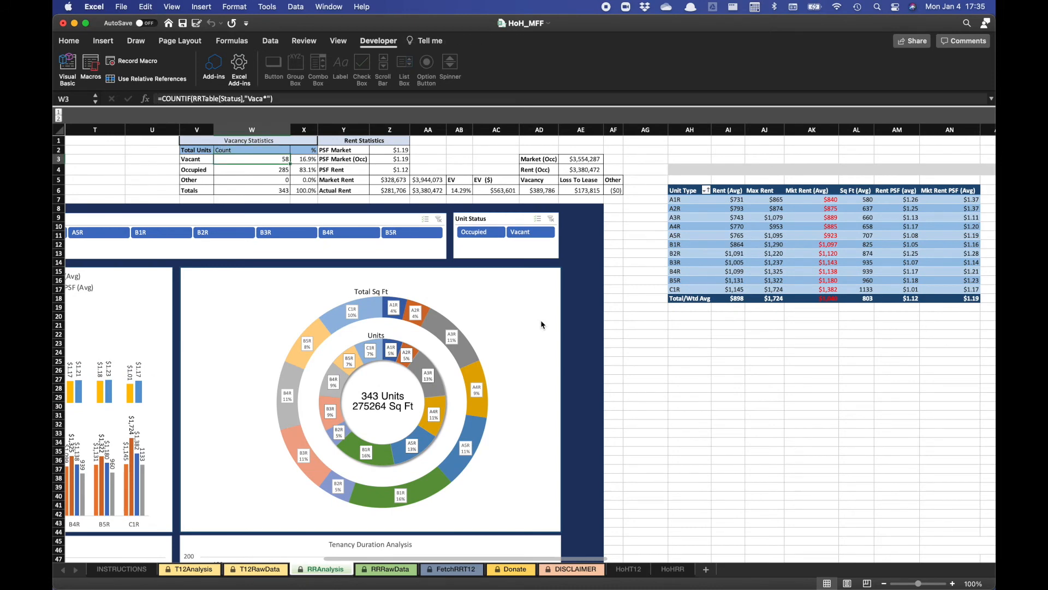
key(Down)
key(Right)
key(Left)
key(Down)
key(Down)
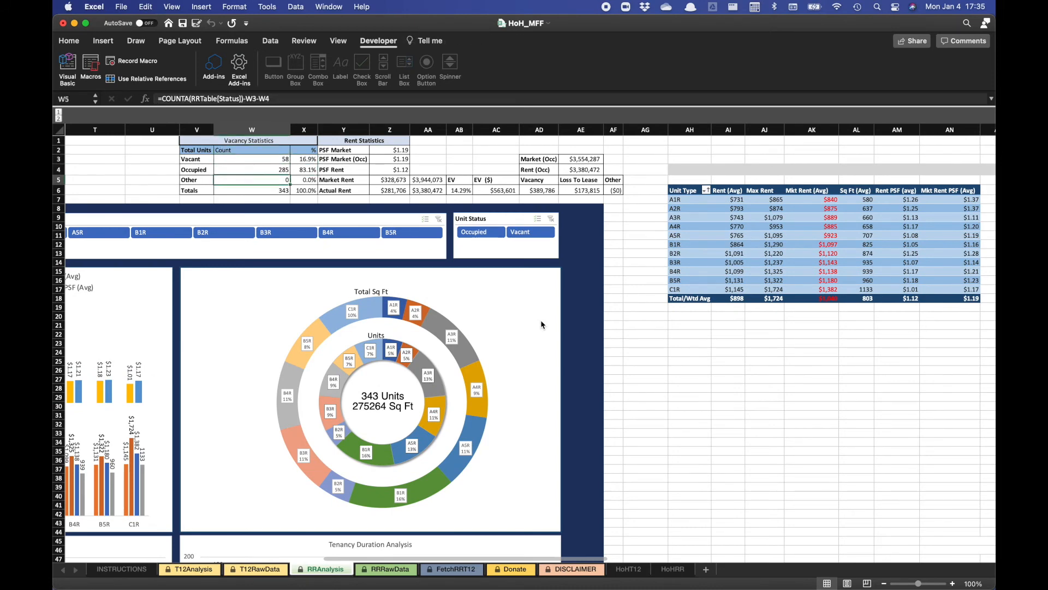
Step: Inspect the Rent Statistics figures for market and actual rent, EV, EV ($), Vacancy and Loss To Lease
key(Right)
key(Right)
key(Right)
key(Right)
key(Right)
key(Down)
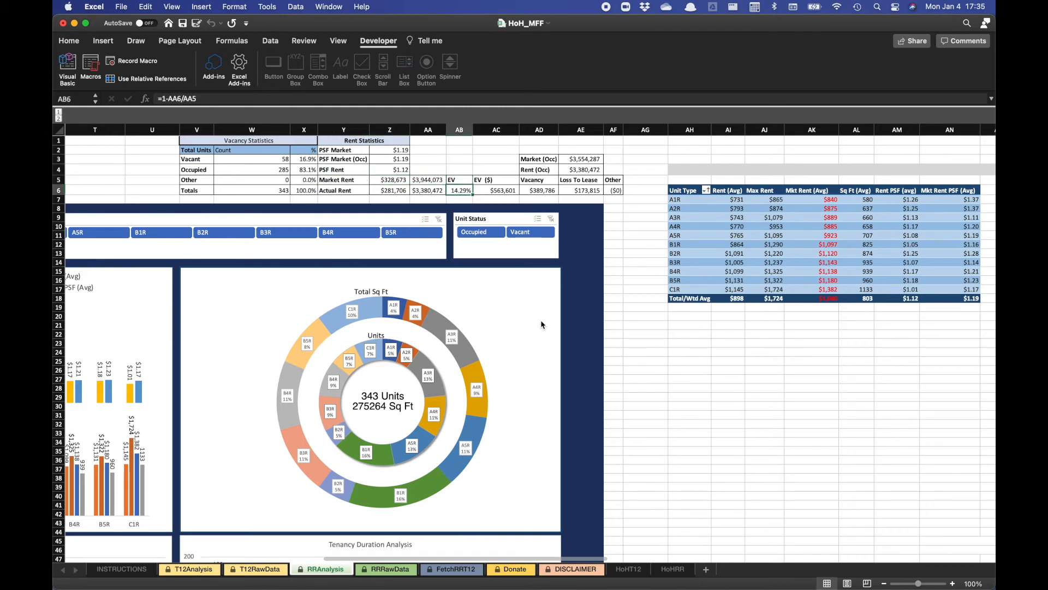
key(Right)
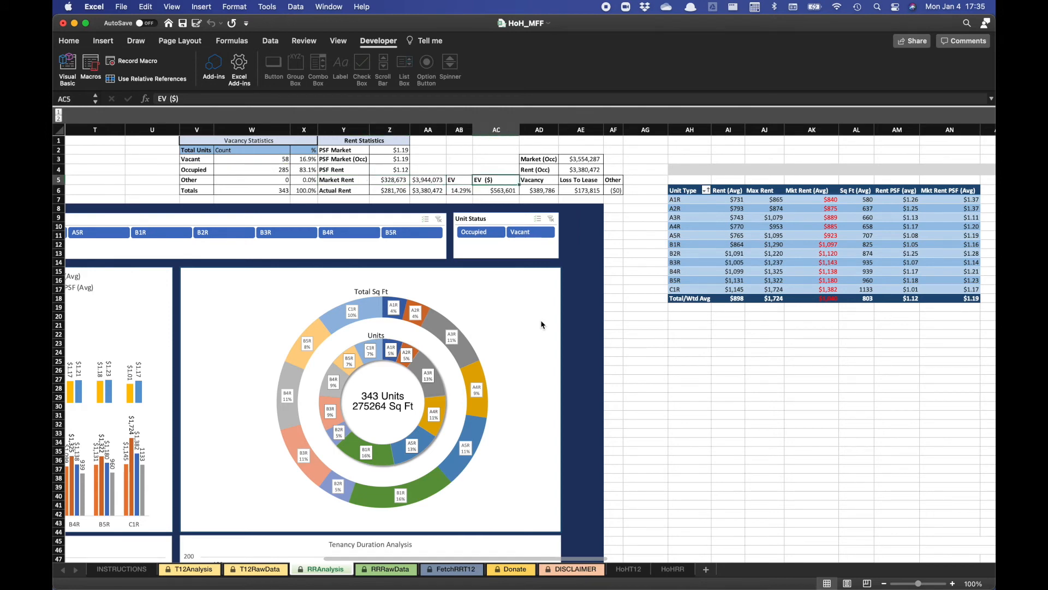
key(Right)
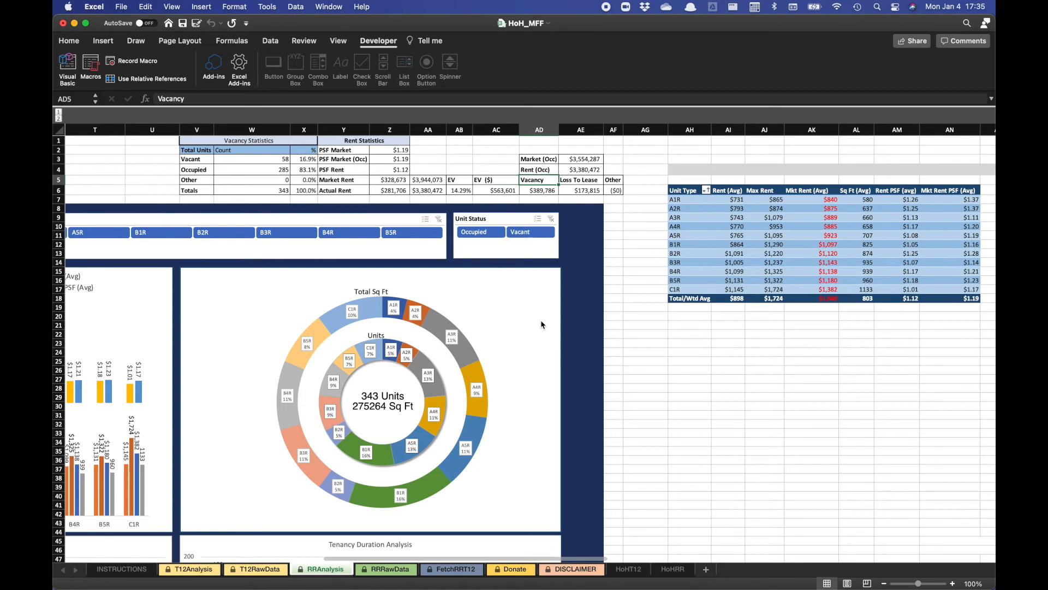
key(Right)
key(Left)
key(Left)
key(Left)
key(Left)
key(Left)
key(Left)
key(Left)
key(Left)
key(Left)
key(Left)
key(Left)
key(Left)
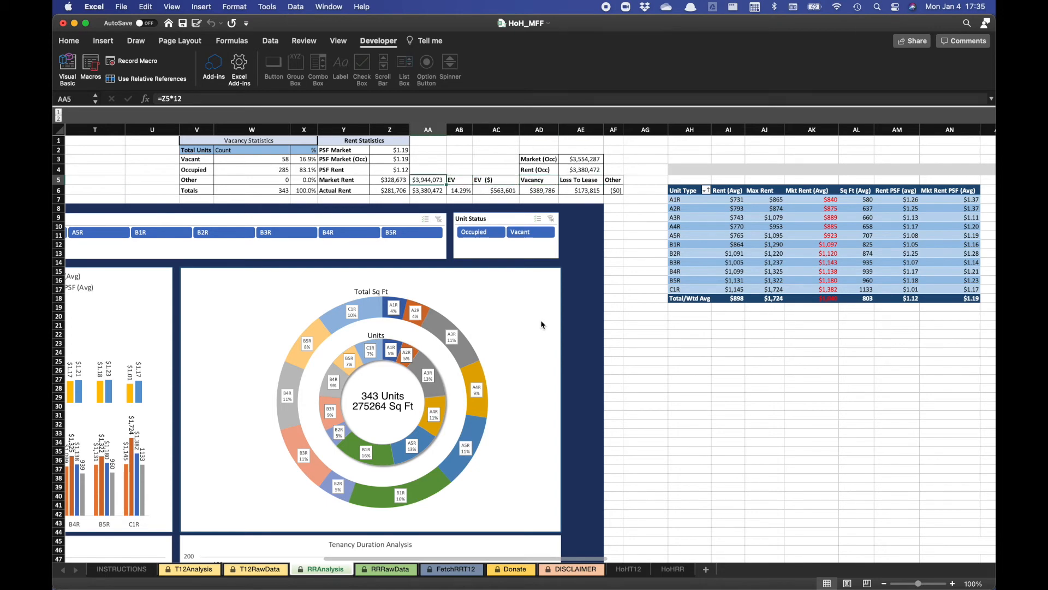
Step: Review the dashboard charts for unit type rents, unit mix, Lease Roll-Off Schedule, Tenancy Duration Analysis and Rent Trend
key(Left)
key(Left)
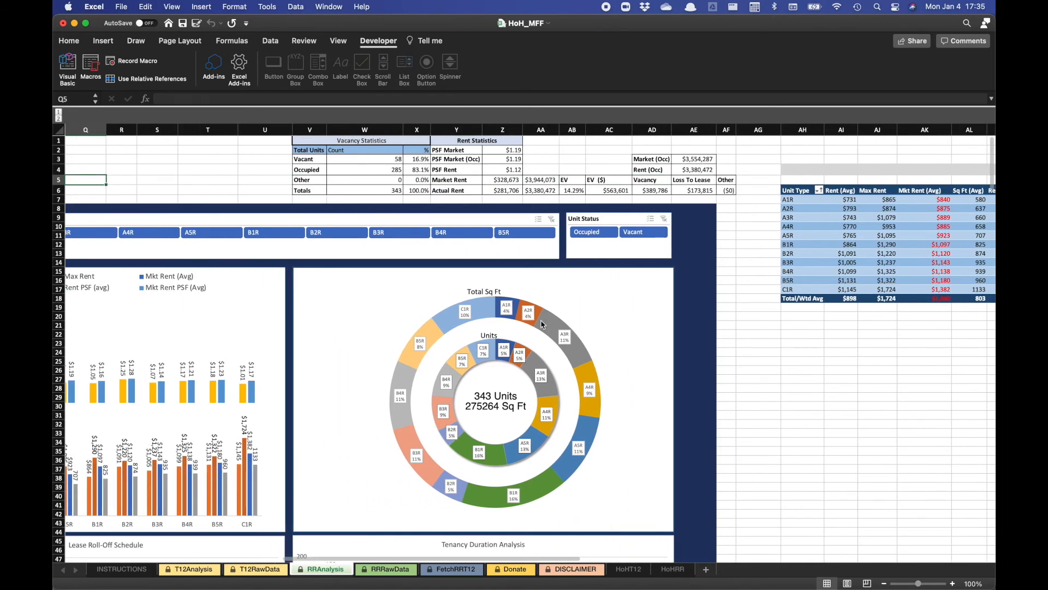
key(Left)
key(Left)
key(Left)
key(Left)
key(Left)
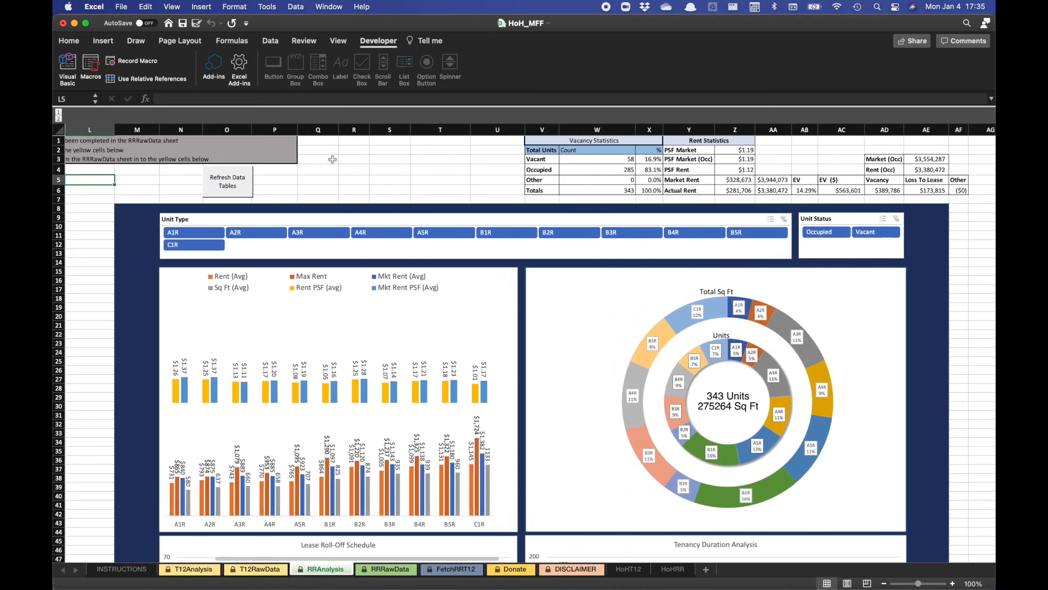
scroll(355, 189, down, 5)
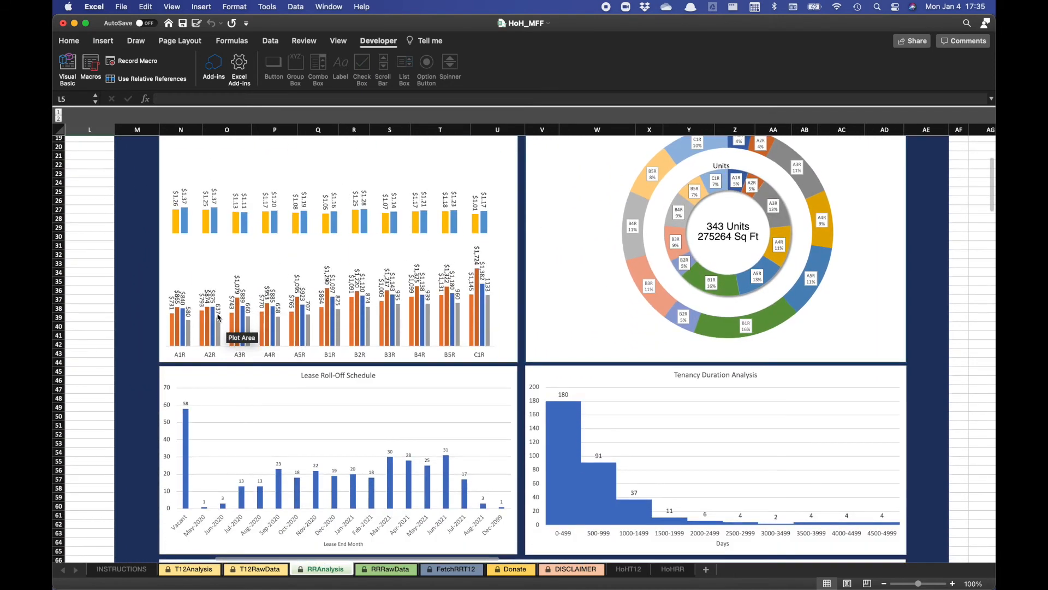
scroll(224, 298, up, 2)
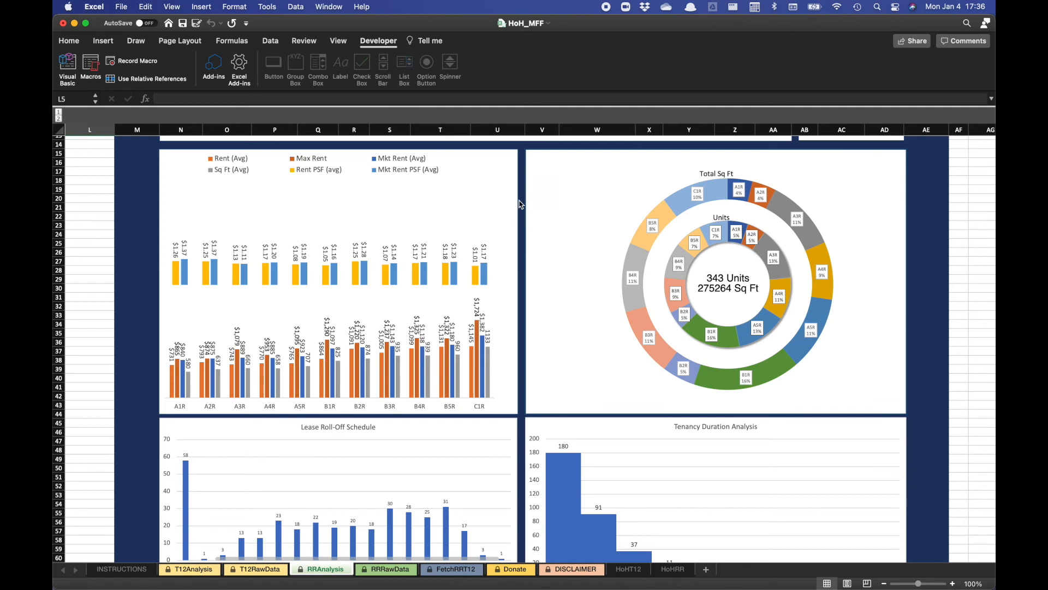
scroll(350, 355, down, 5)
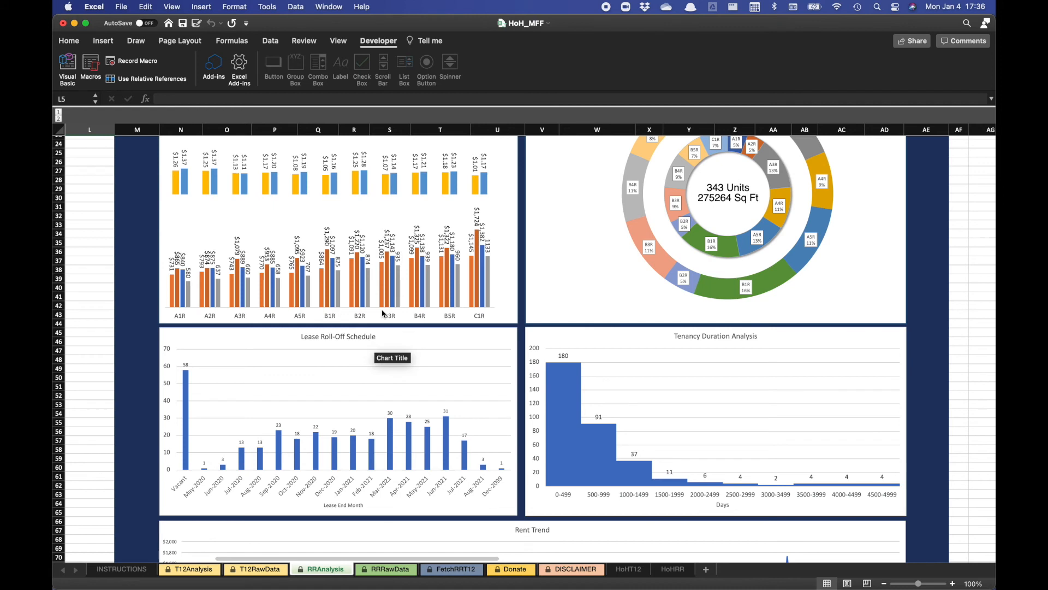
scroll(559, 189, down, 5)
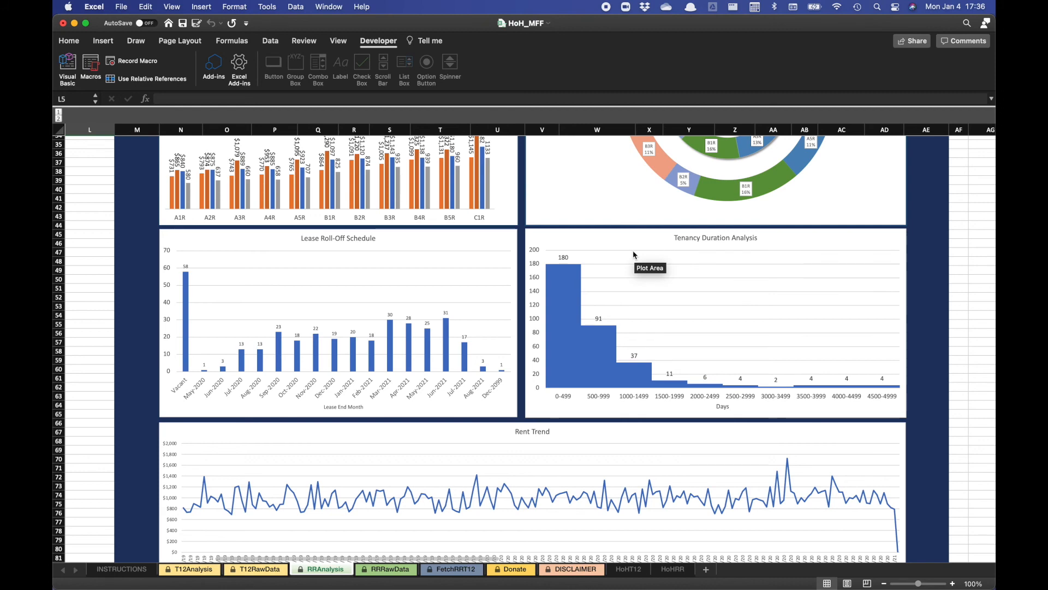
scroll(633, 251, down, 3)
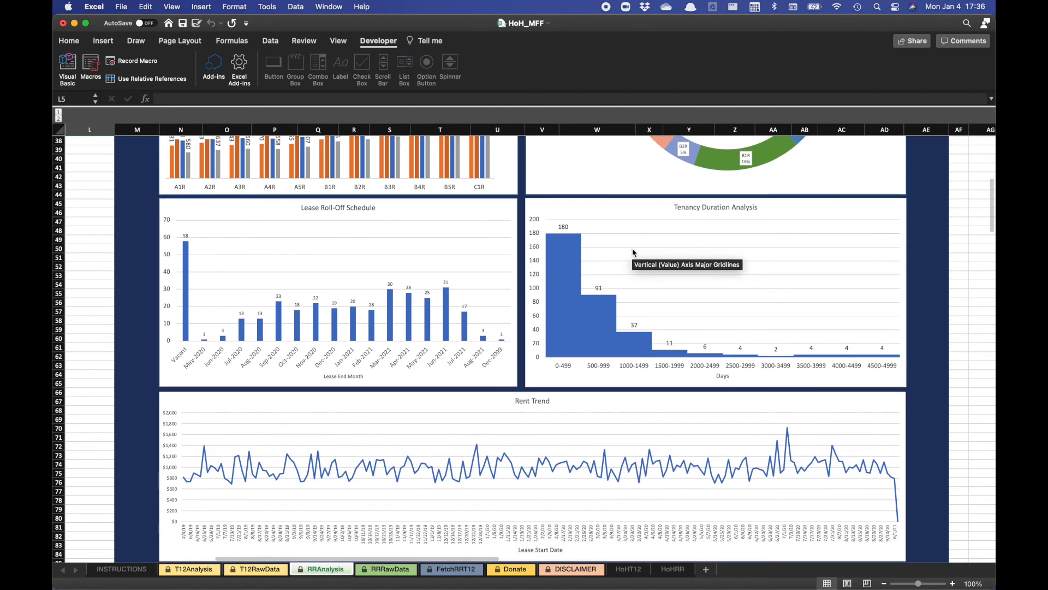
scroll(632, 248, down, 3)
scroll(464, 382, up, 6)
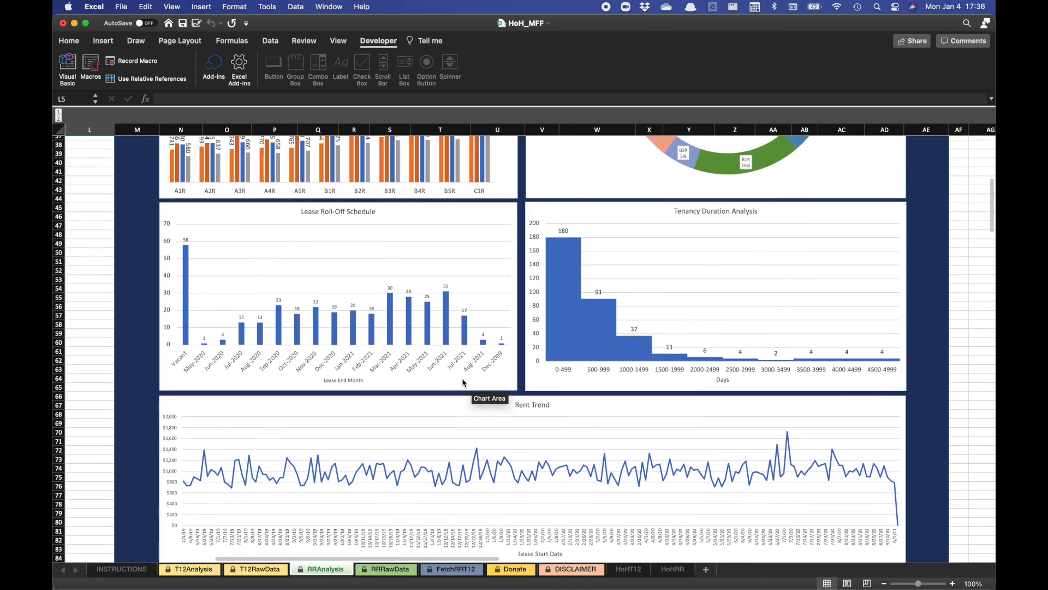
scroll(426, 473, up, 11)
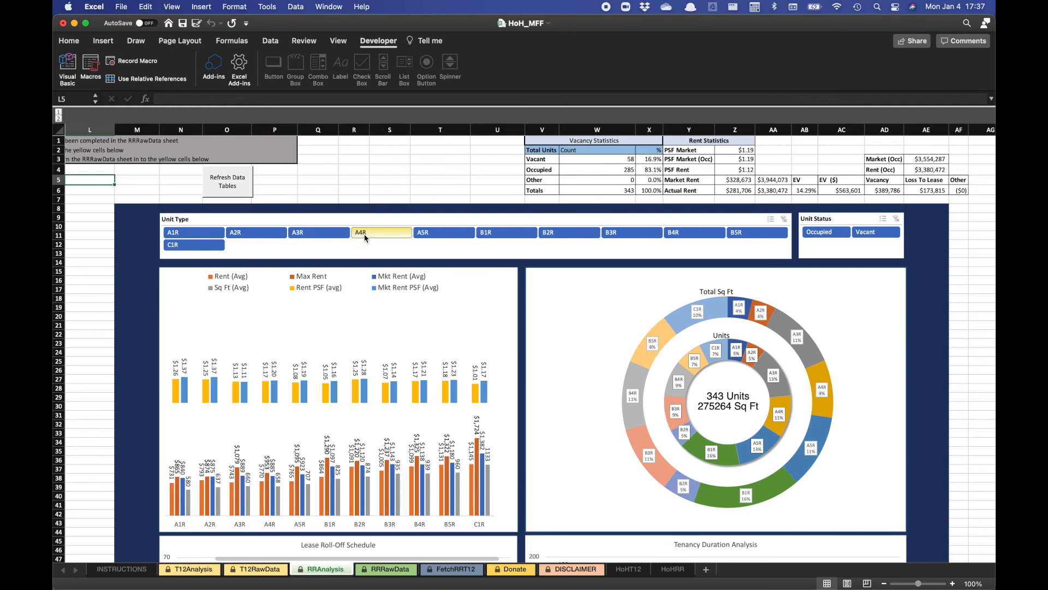
Step: Filter the dashboard to unit type A4R and review its charts down to Rent Distribution by Unit Type
click(365, 236)
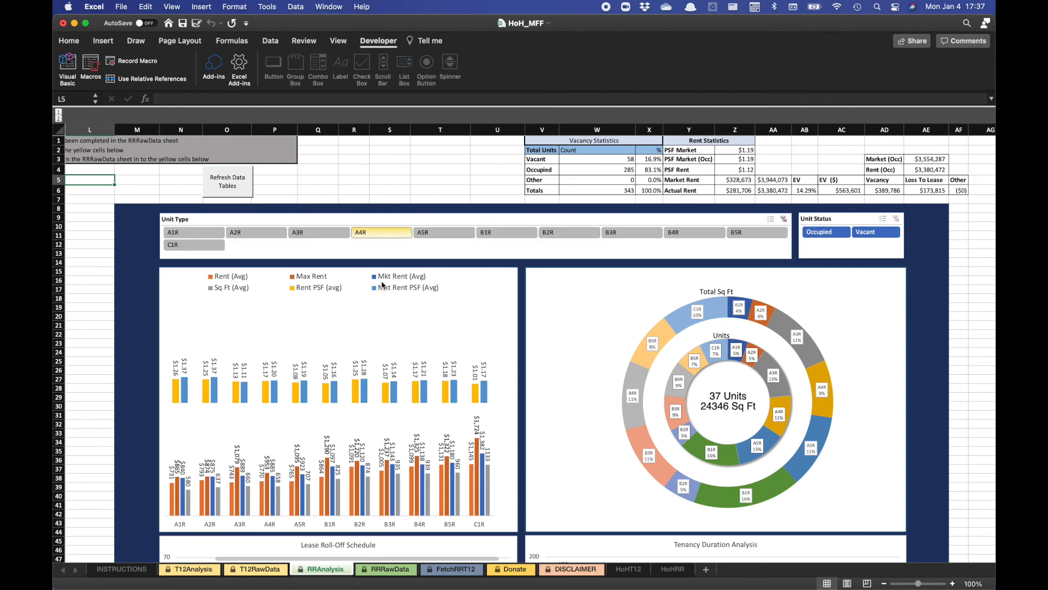
scroll(580, 257, down, 10)
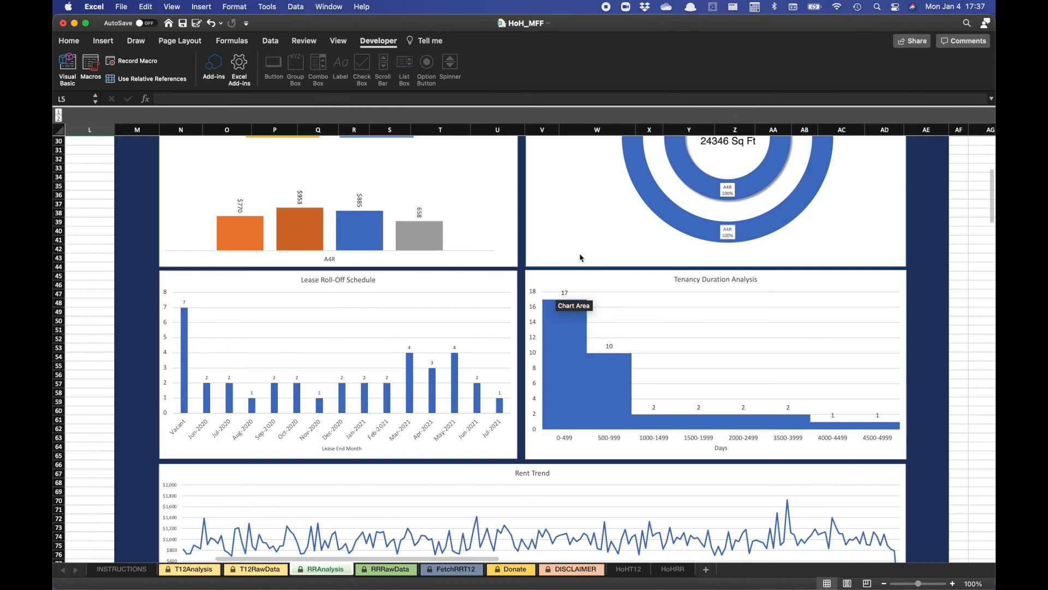
scroll(469, 277, down, 2)
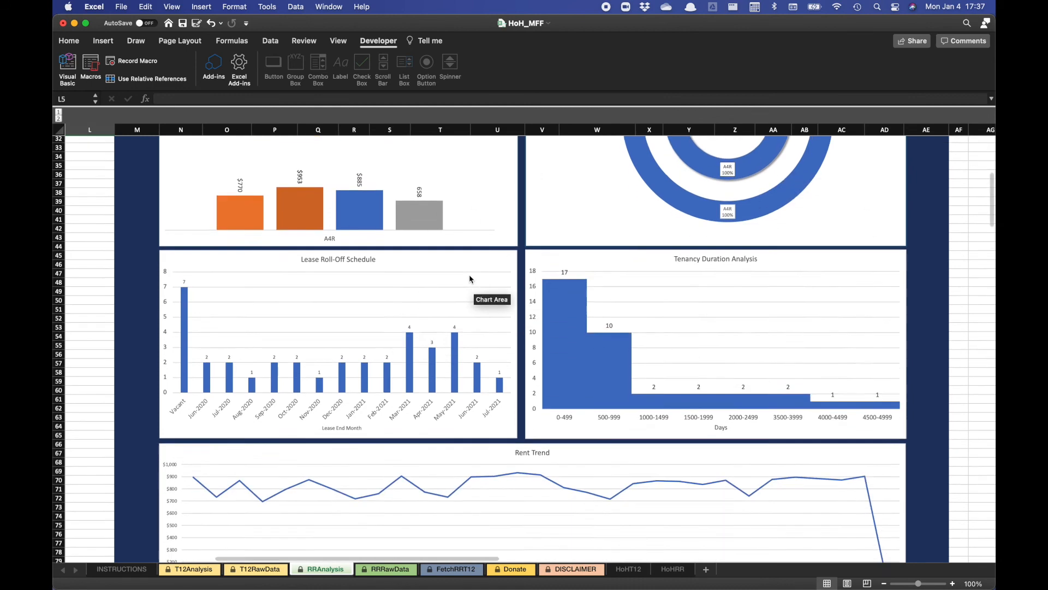
scroll(469, 278, down, 5)
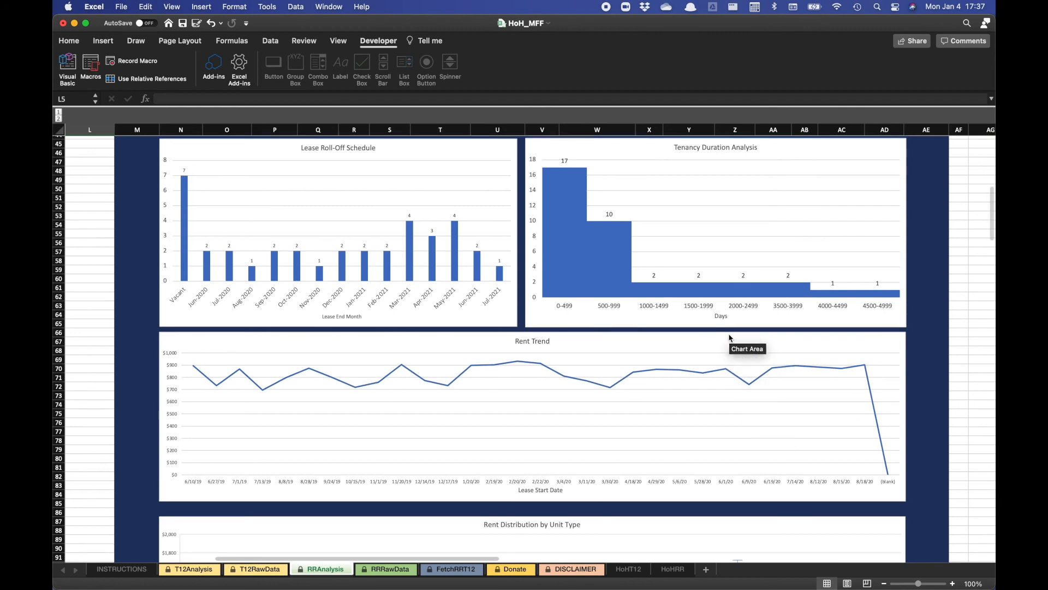
scroll(726, 355, down, 5)
scroll(727, 341, down, 2)
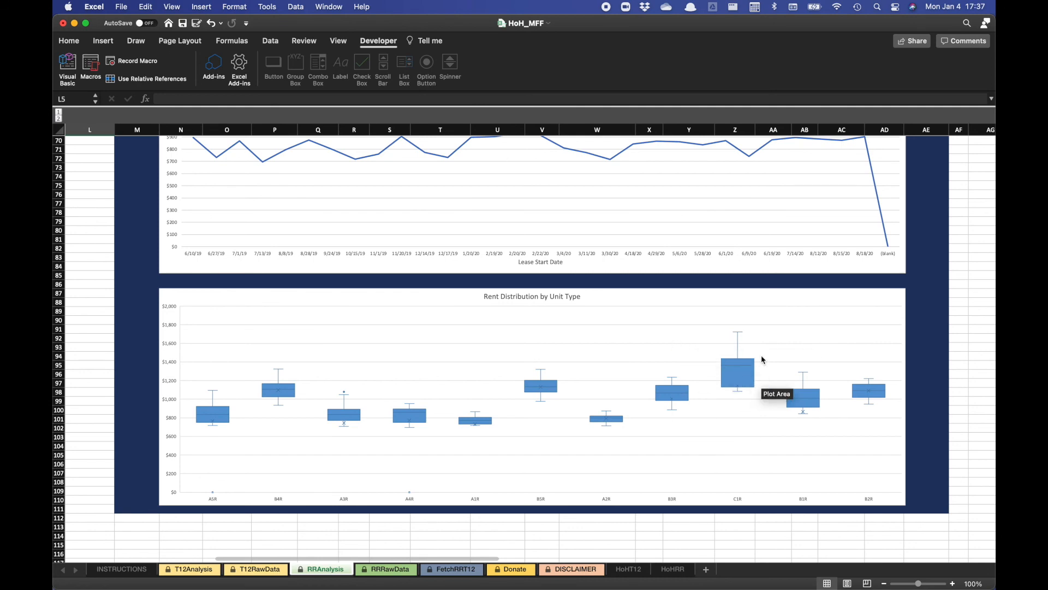
scroll(731, 354, up, 20)
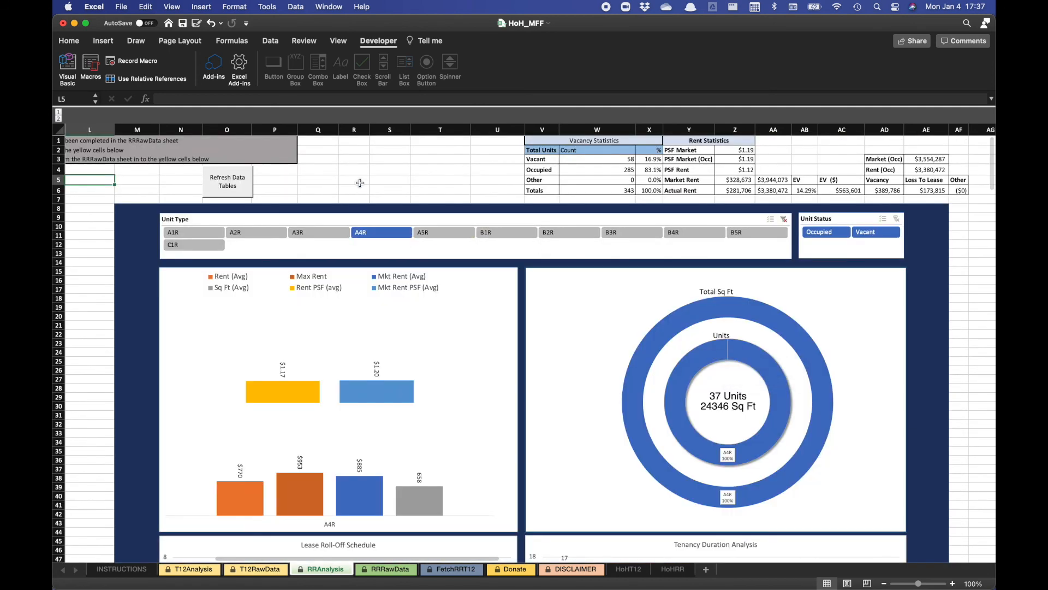
Step: Return to the loaded rent roll table at the start of RRAnalysis and look over its columns through Days In Unit
click(359, 183)
key(Left)
key(Left)
key(Left)
key(Left)
key(Left)
key(Left)
key(Left)
key(Left)
key(Left)
key(Left)
key(Left)
key(Left)
key(Left)
key(Left)
key(Left)
key(Left)
key(Left)
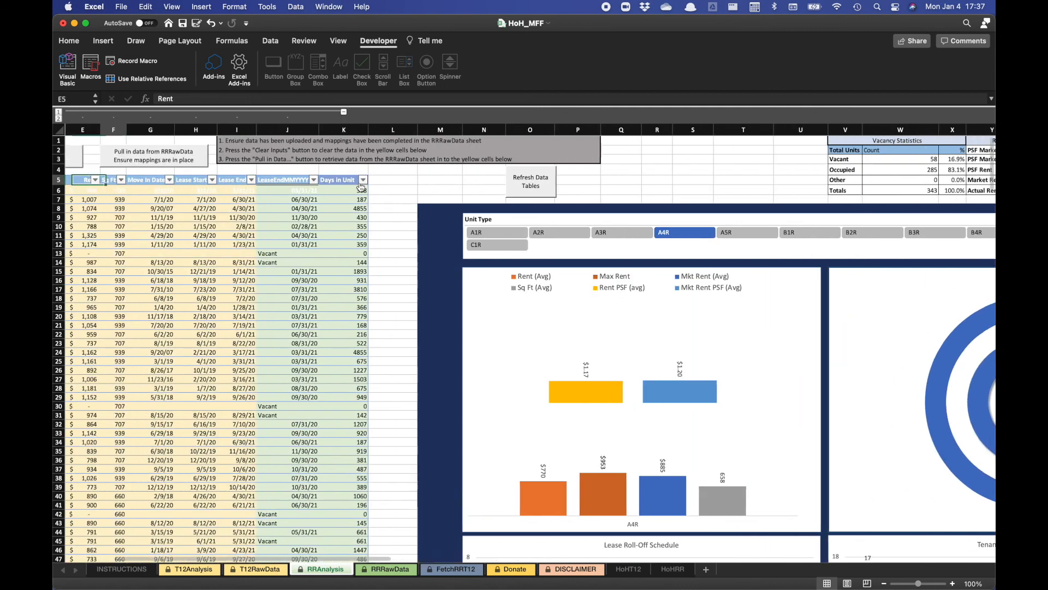
key(Right)
key(Right)
key(Right)
key(Right)
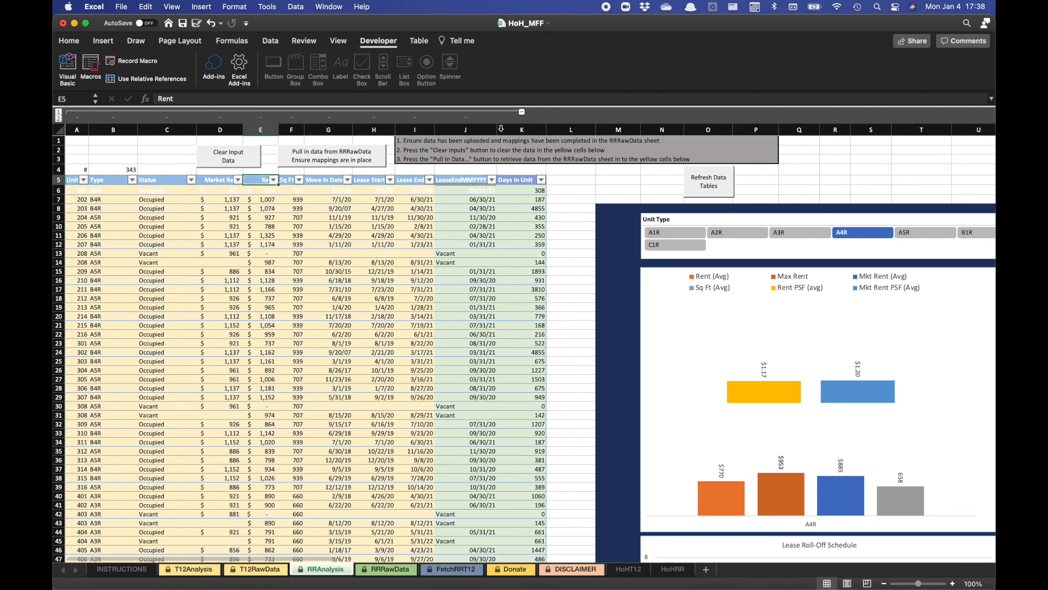
click(561, 235)
click(571, 206)
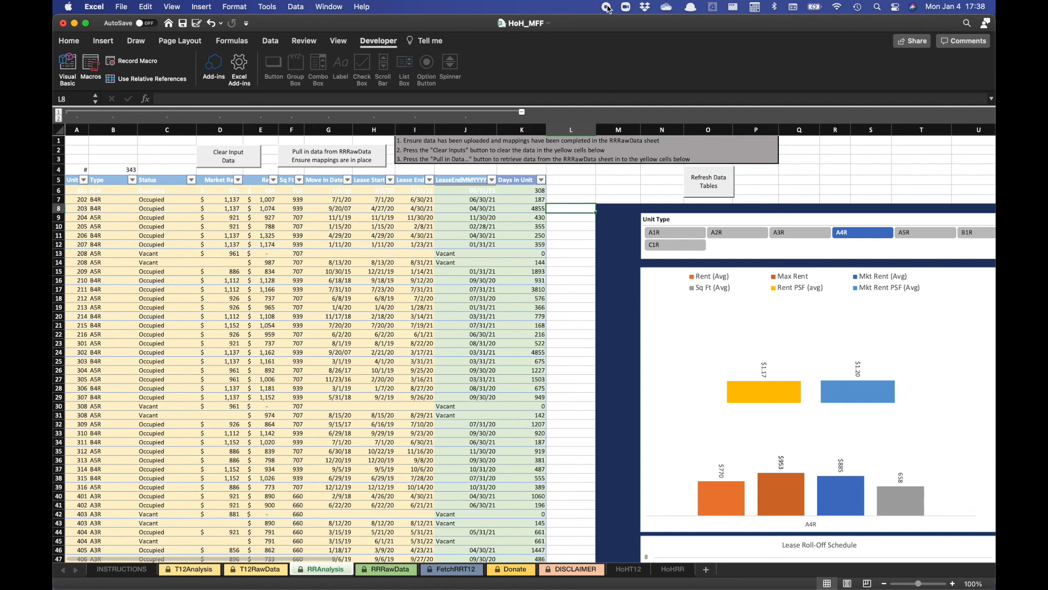